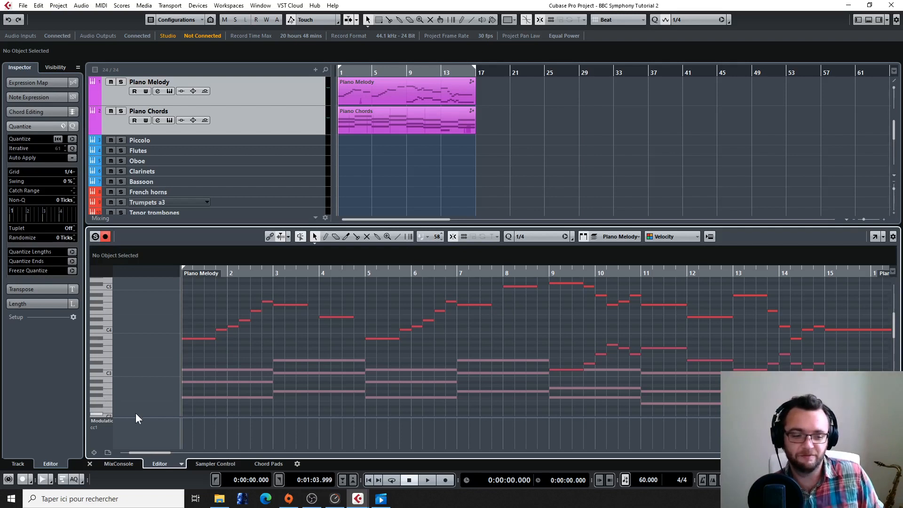
left_click(108, 421)
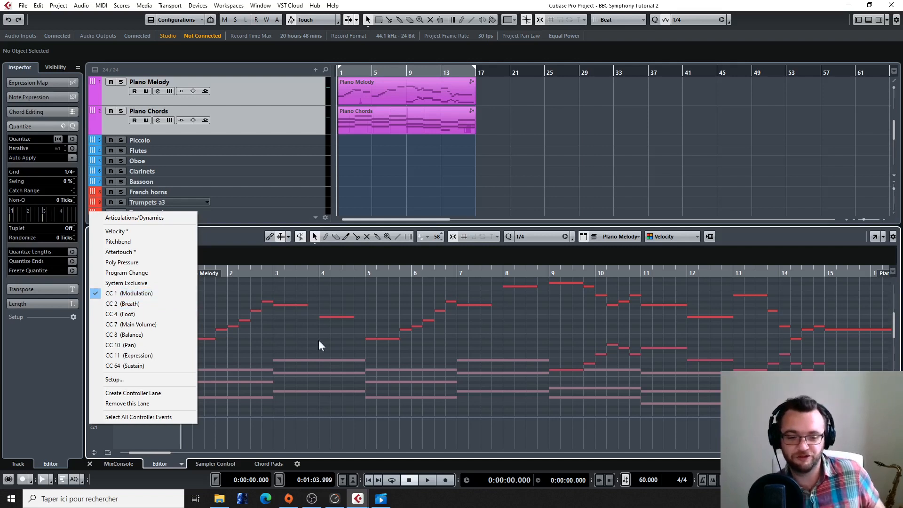
left_click(417, 190)
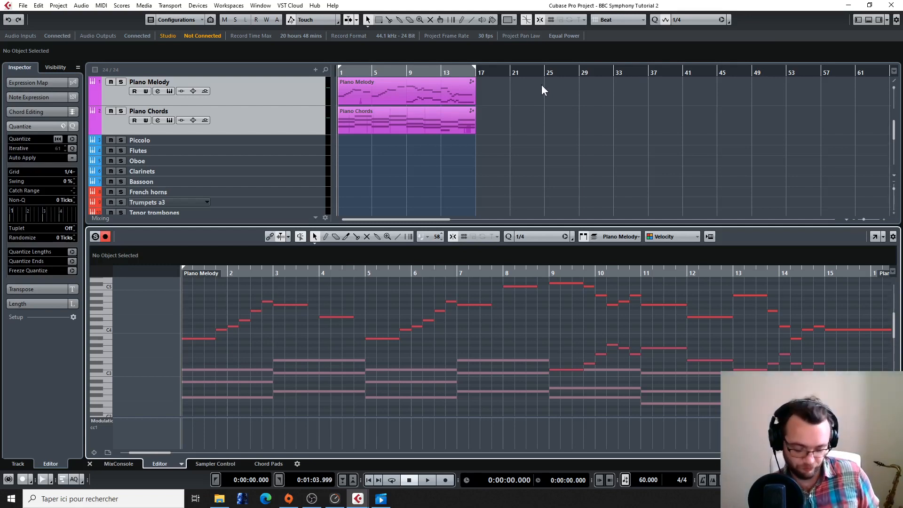
Open the score of the Piano Melody and Piano Chords parts, play it back through bar 16, and close the score window.
key("ctrl+r")
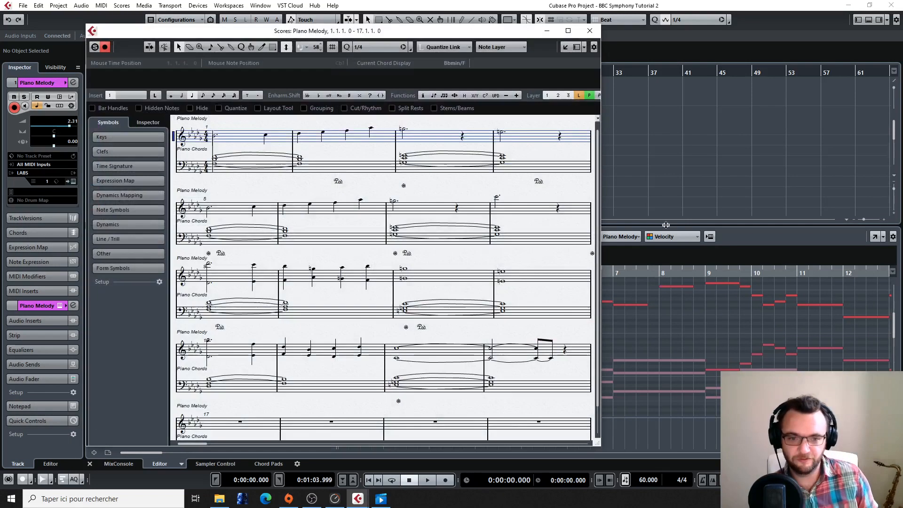
left_click_drag(436, 33, 430, 24)
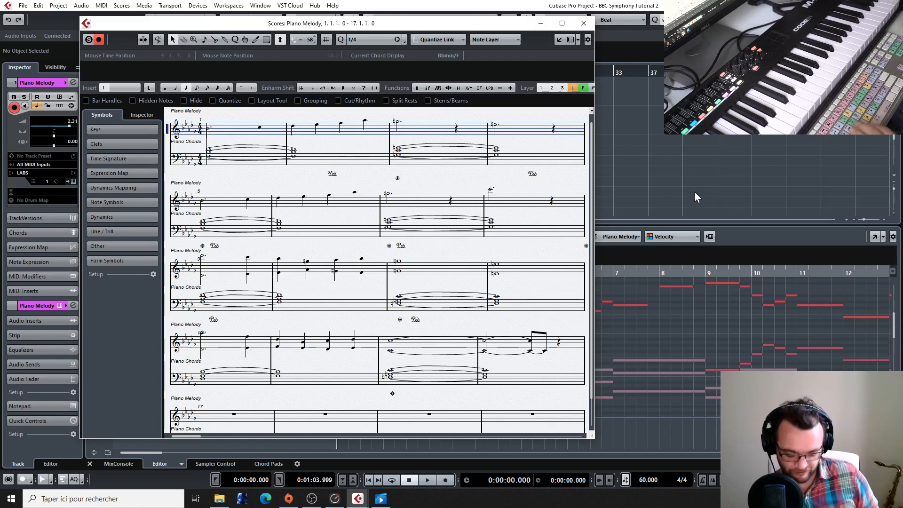
key("space")
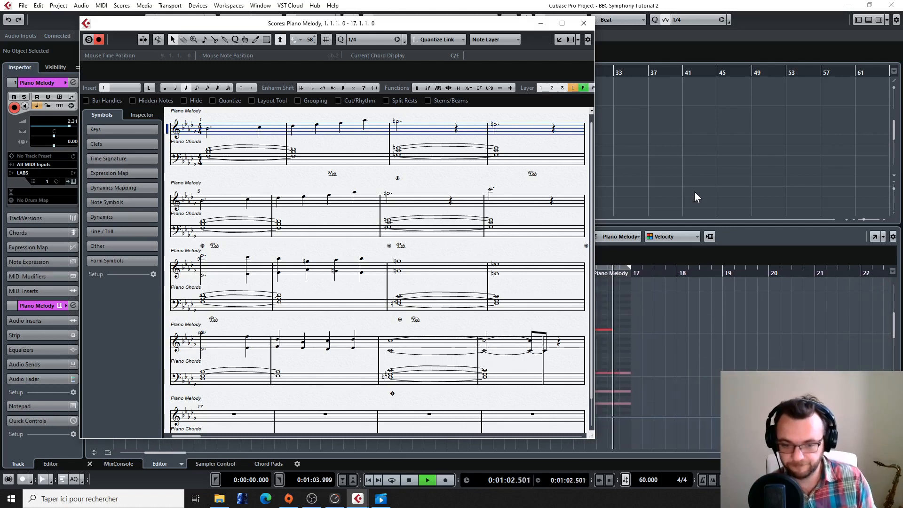
key("space")
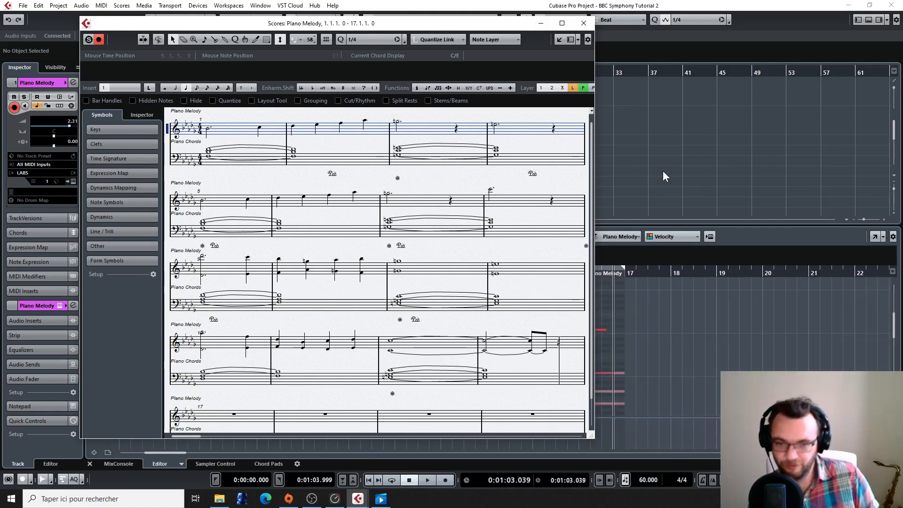
left_click(584, 24)
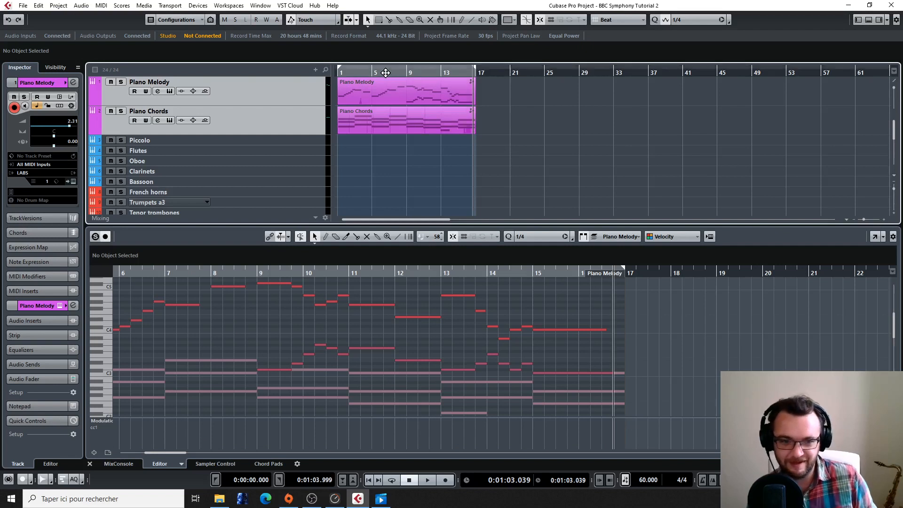
Set the locator range from bar 21 to bar 37 and place the playback cursor at bar 21.
left_click_drag(531, 70, 651, 70)
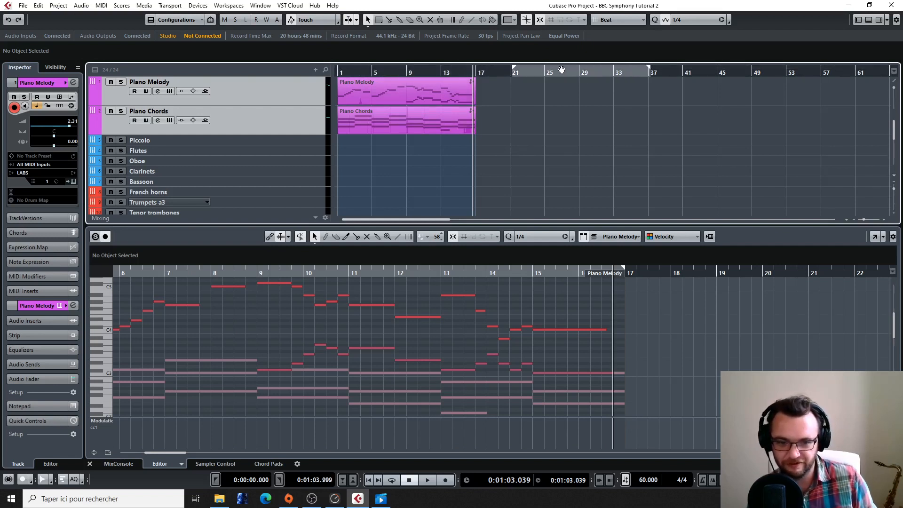
left_click(561, 70)
scroll(227, 153, "down", 5)
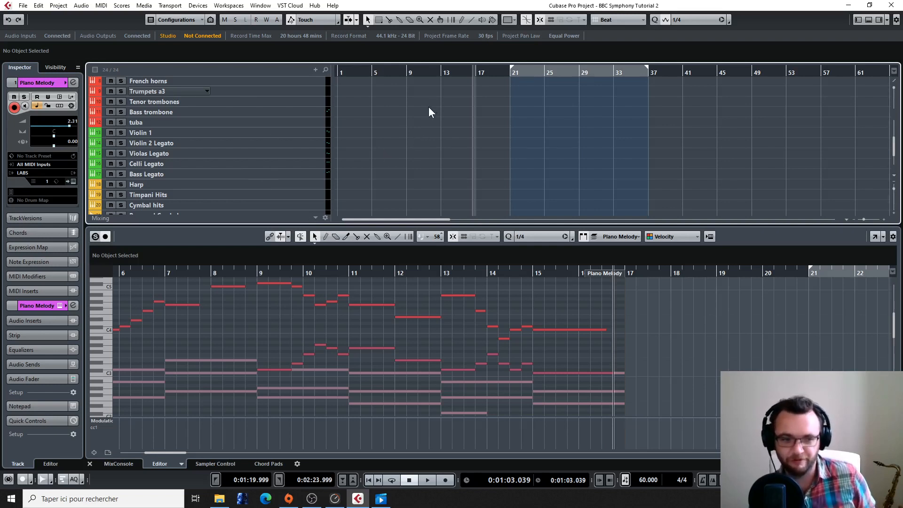
left_click(510, 75)
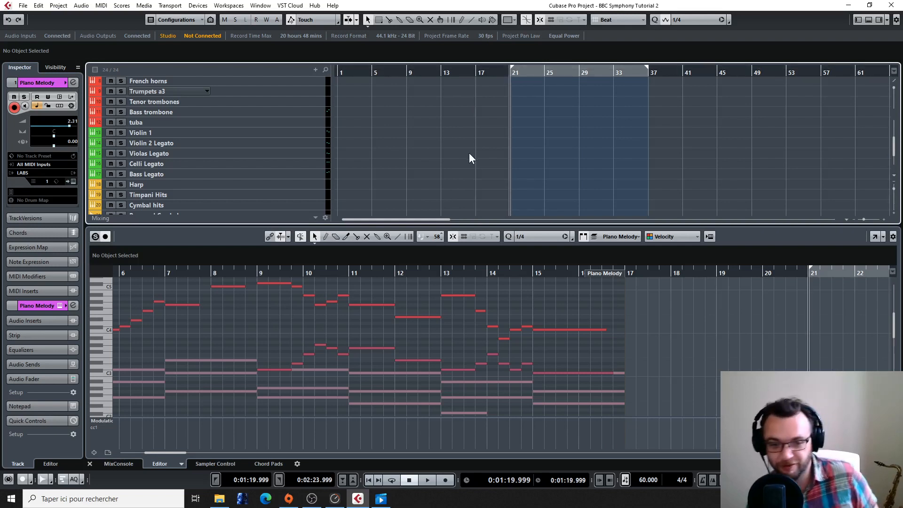
On the Bass Legato track's Strings: Basses instrument, raise the lowered slider to the level of its neighbouring slider and close the instrument window.
left_click(256, 174)
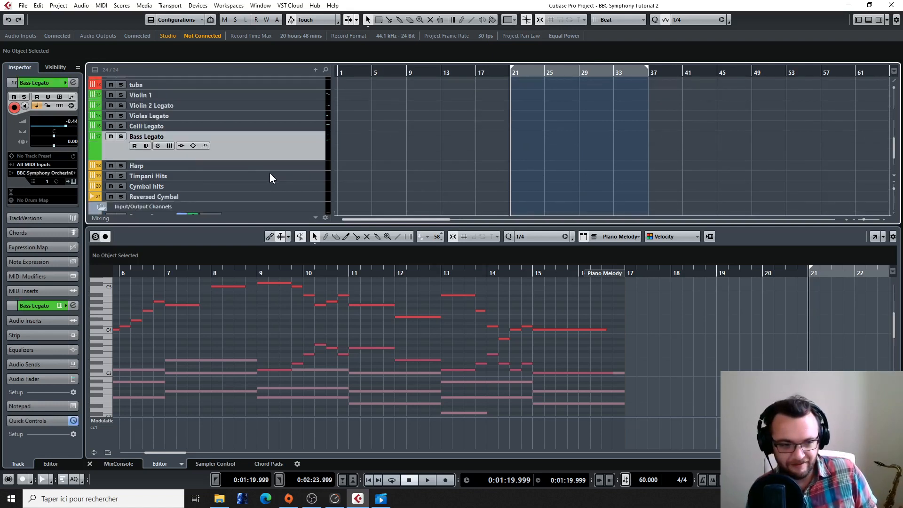
left_click(60, 306)
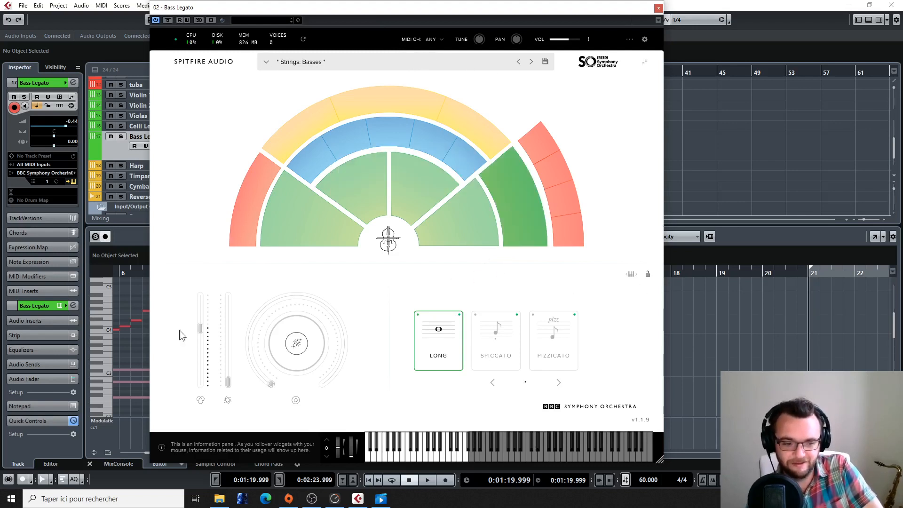
left_click_drag(228, 382, 232, 329)
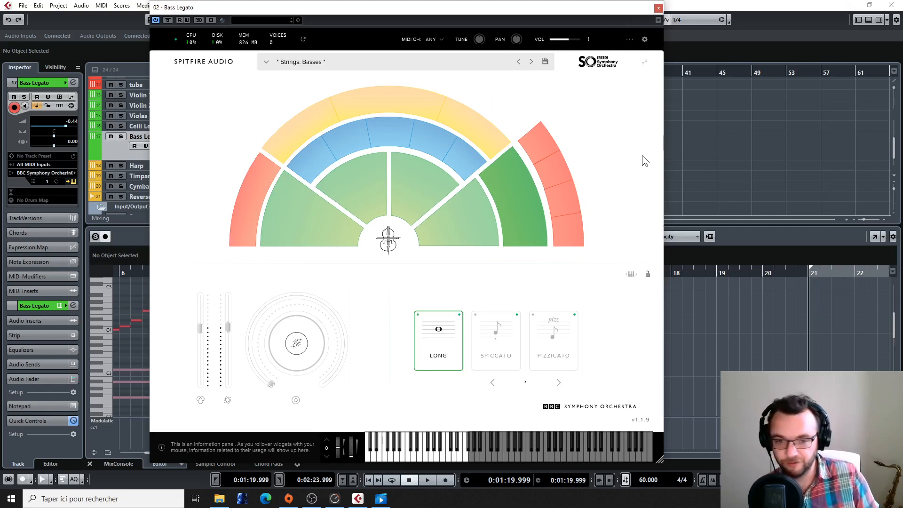
left_click(658, 8)
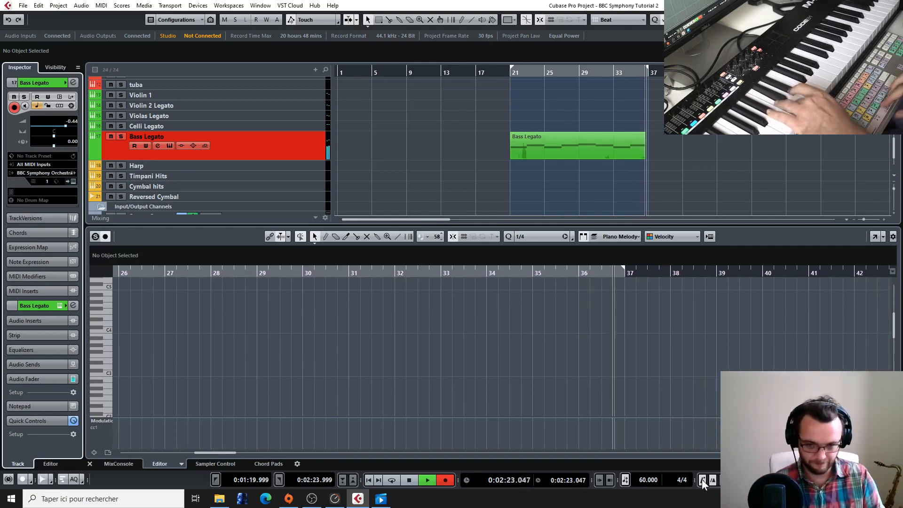
Record the bass line on the Bass Legato track from bar 21 to bar 37 and quantize its notes to the 1/4 grid.
key("space")
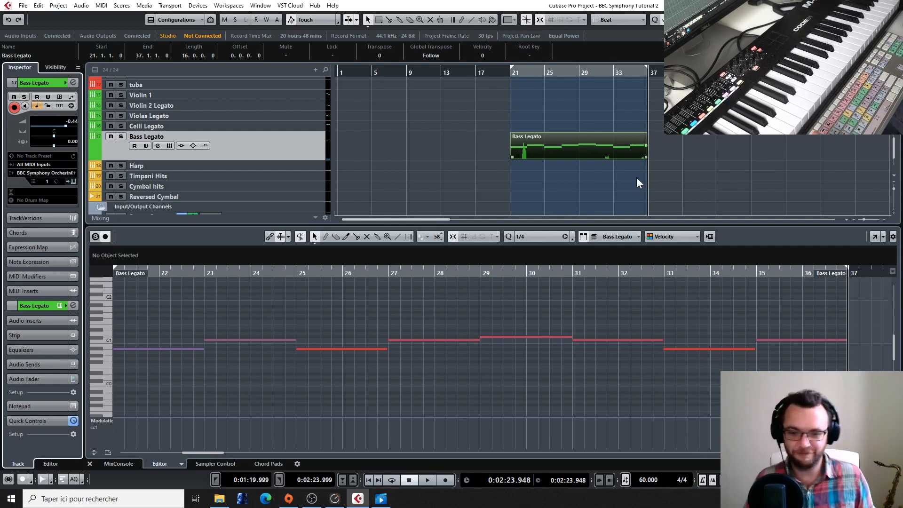
scroll(574, 131, "down", 2)
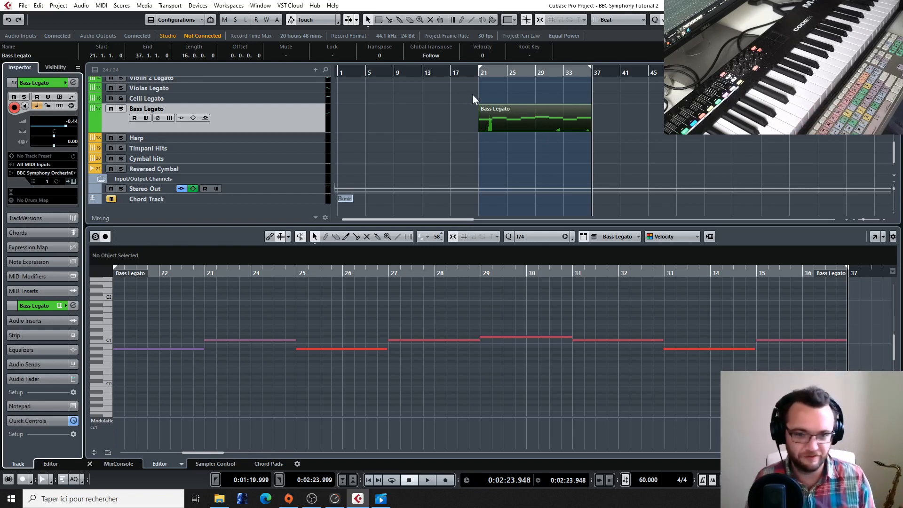
double_click(533, 120)
left_click(72, 148)
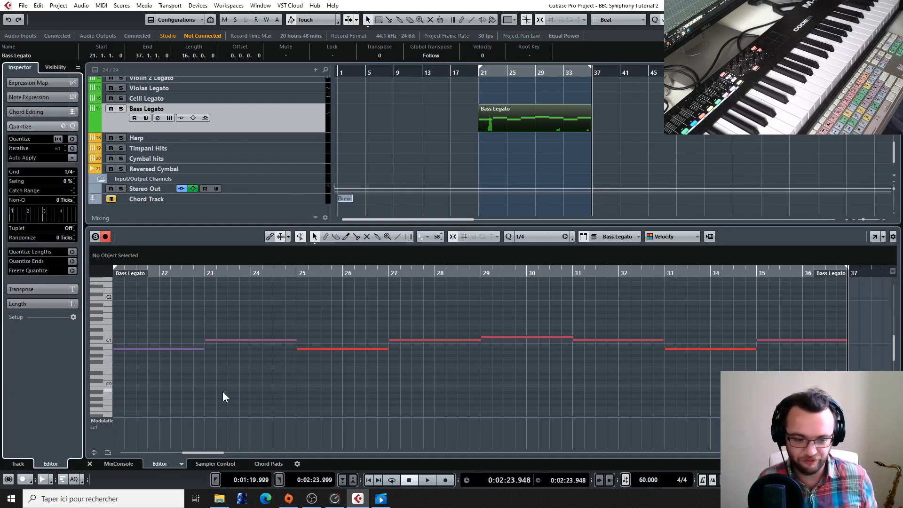
Draw CC 1 Modulation line ramps for the bass part from bar 21, peaking near bars 23, 27, 31 and 35 and dipping between.
scroll(250, 386, "left", 2)
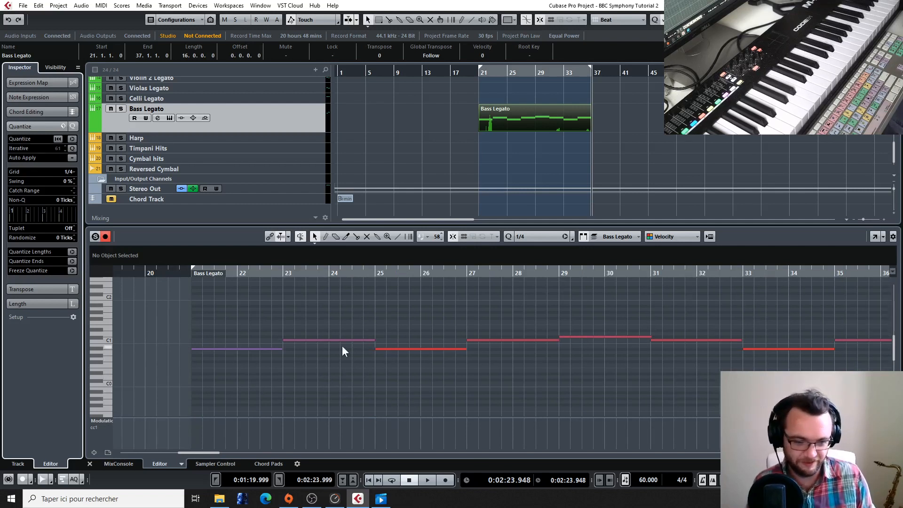
left_click(399, 236)
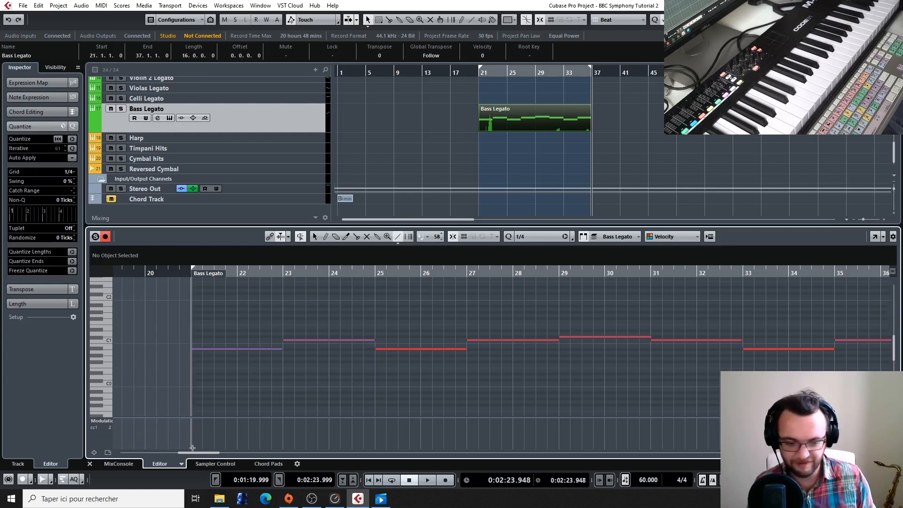
left_click_drag(208, 443, 287, 423)
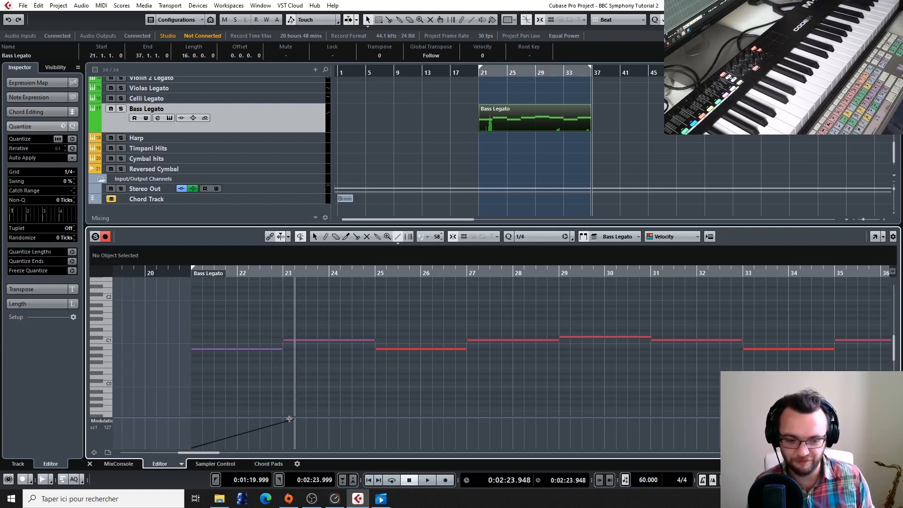
mouse_move(290, 419)
left_mouse_down()
mouse_move(368, 459)
mouse_move(479, 418)
mouse_move(570, 447)
mouse_move(559, 447)
mouse_move(661, 418)
mouse_move(744, 447)
left_mouse_up()
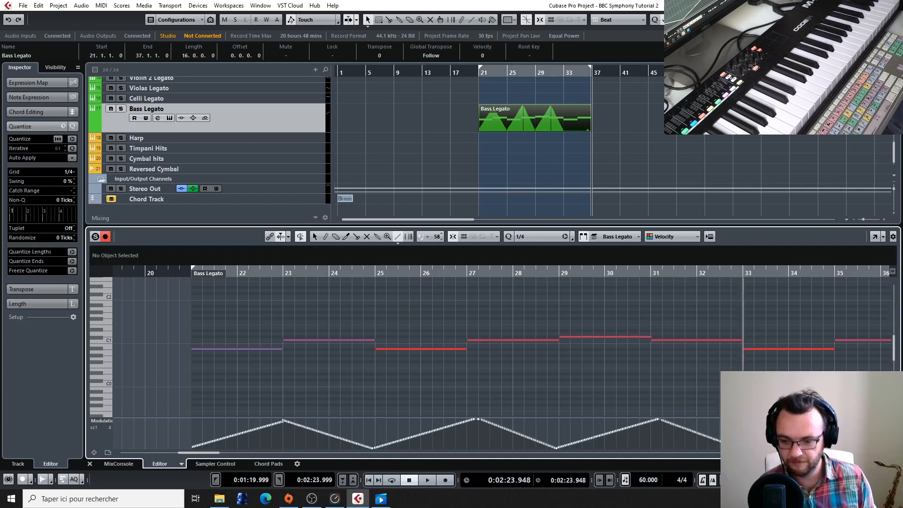
left_click_drag(845, 418, 842, 419)
scroll(799, 399, "right", 3)
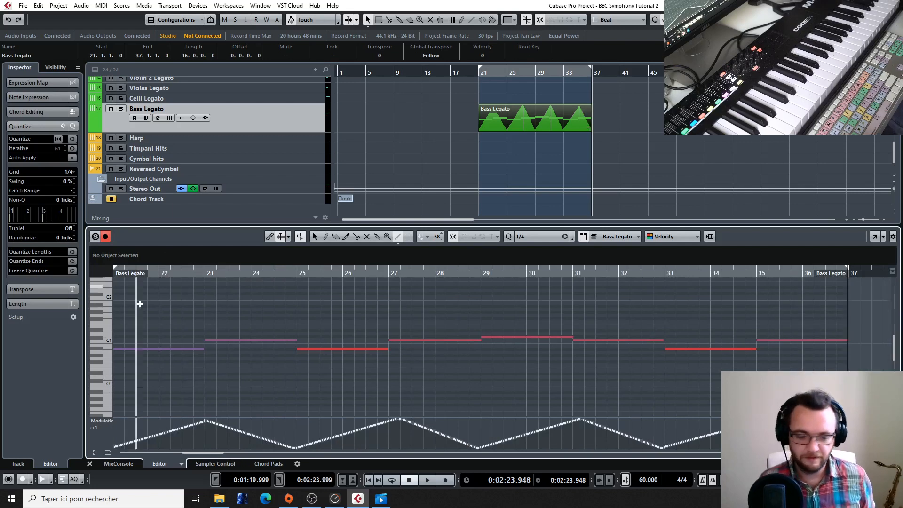
Show the CC 11 Expression lane and draw line ramps rising from bar 21 to 23, falling to 25, rising to 27 and falling to 29.
left_click(109, 420)
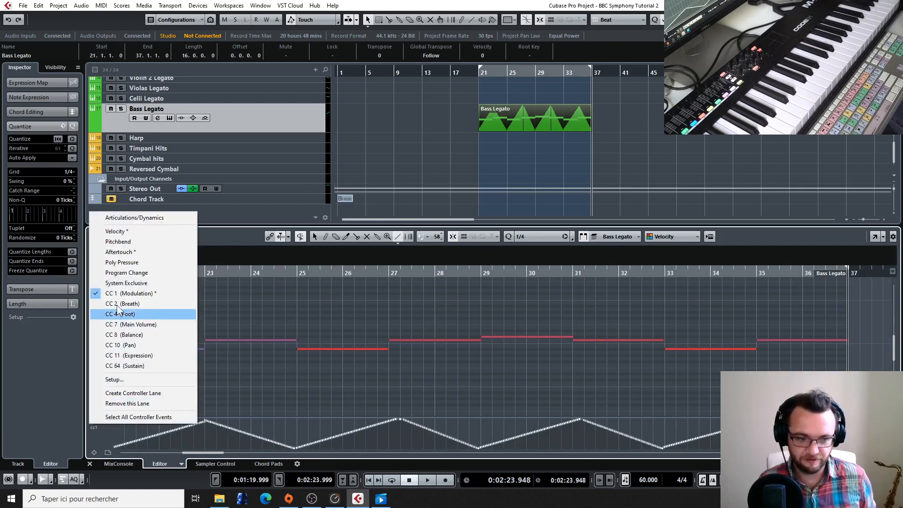
left_click(141, 355)
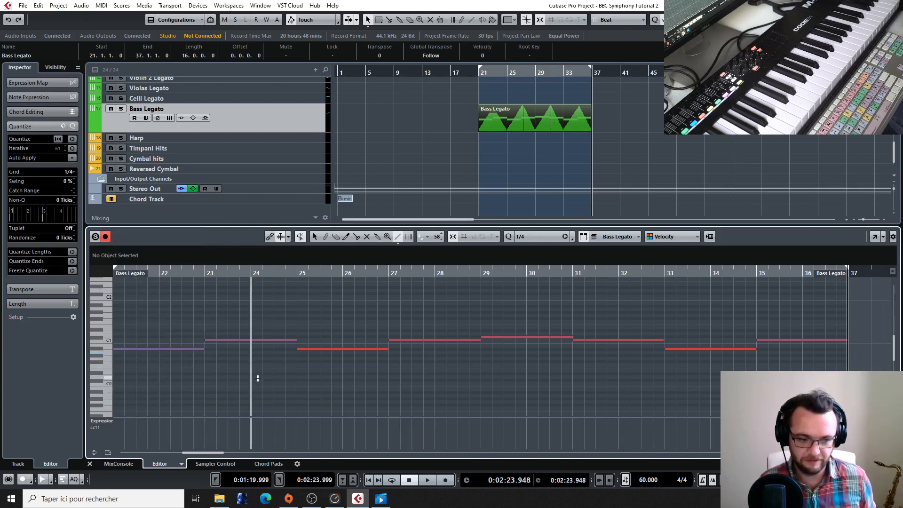
scroll(259, 379, "left", 5)
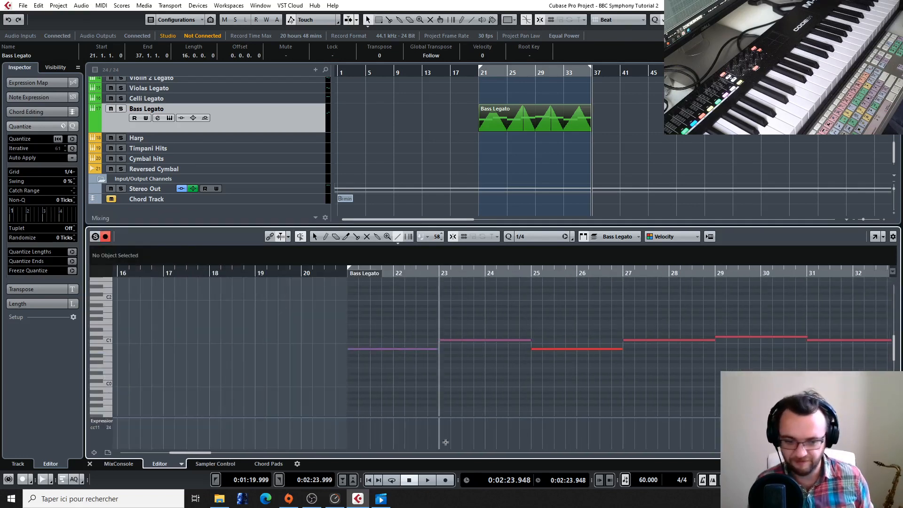
left_click(348, 448)
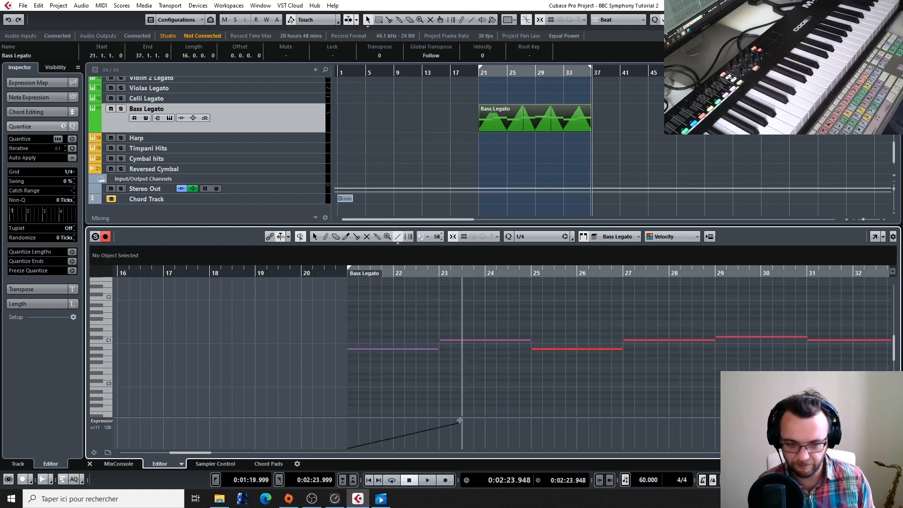
left_click(445, 419)
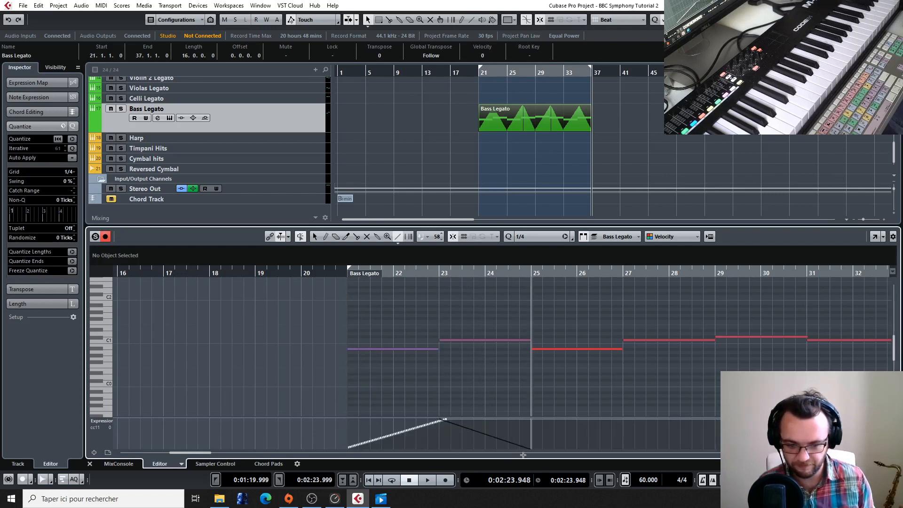
left_click(529, 448)
left_click(634, 419)
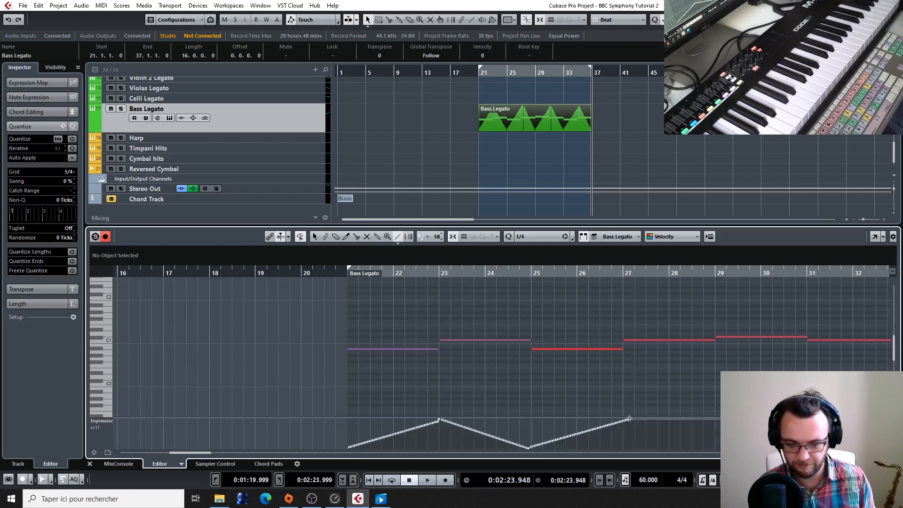
left_click(715, 448)
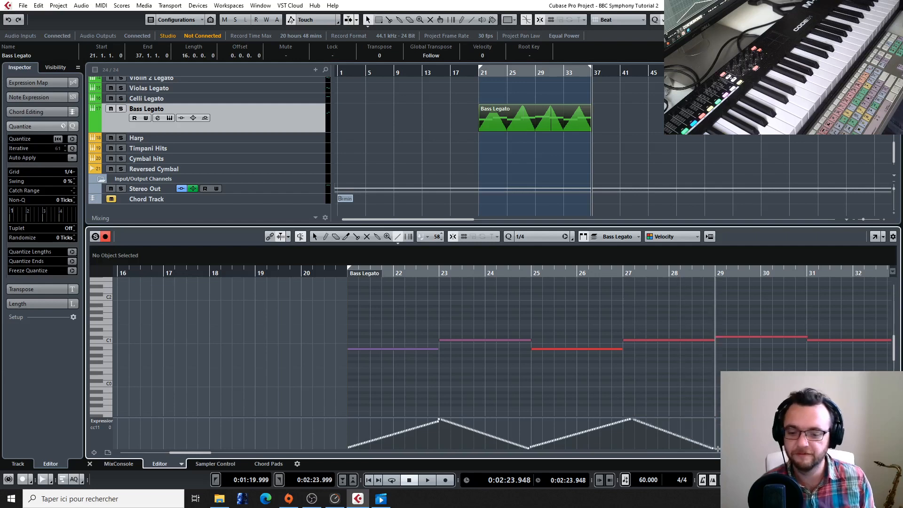
Complete the Expression ramps with peaks near bars 31 and 35 and lows at bars 33 and 37, and return the playback cursor to bar 21.
scroll(802, 399, "left", 3)
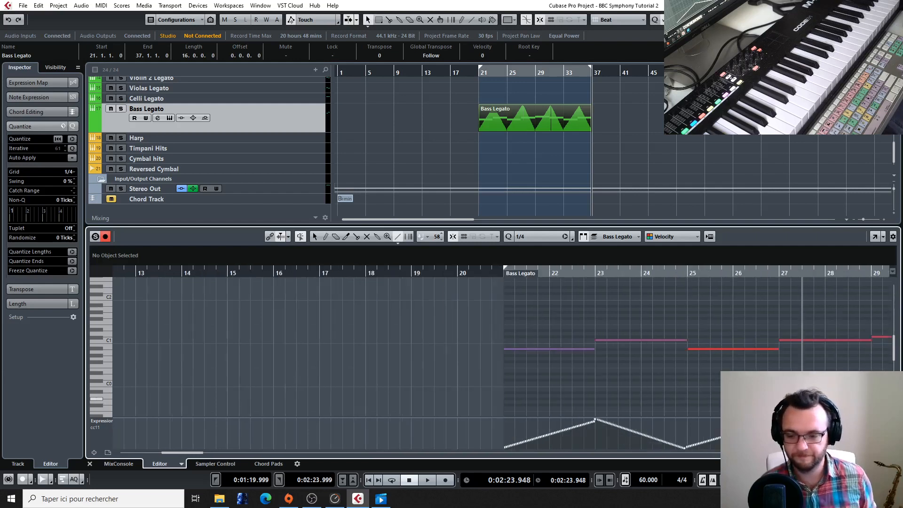
scroll(802, 399, "right", 9)
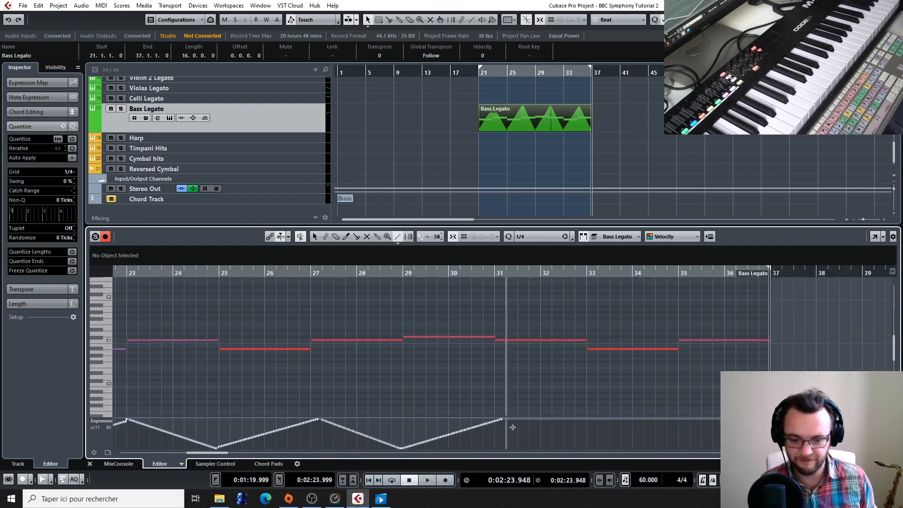
left_click(586, 448)
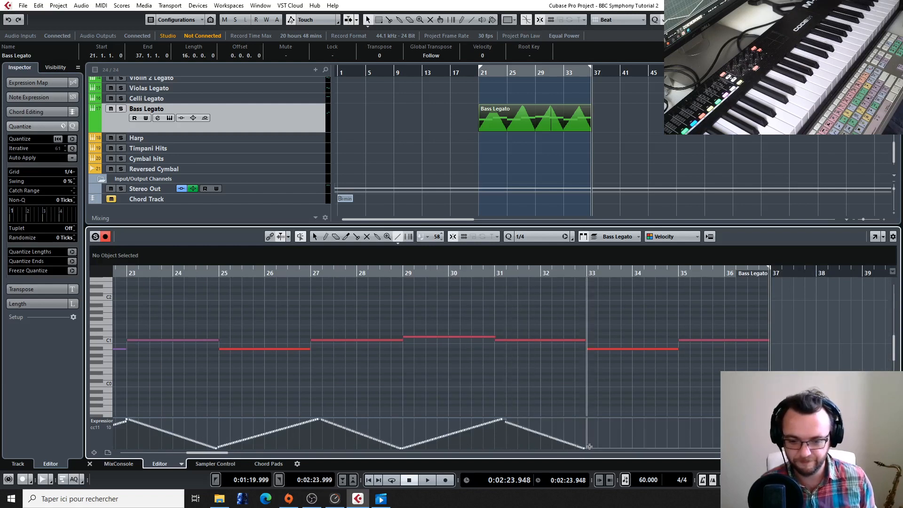
left_click(687, 418)
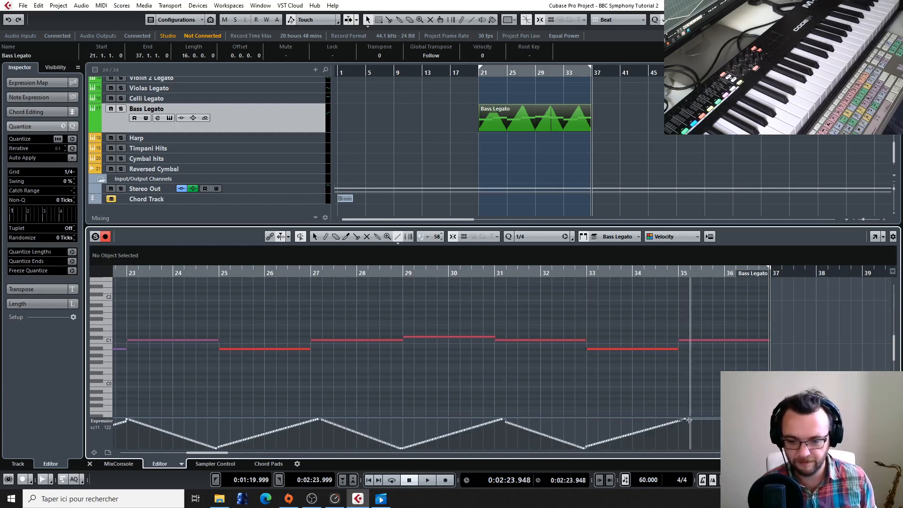
left_click_drag(689, 420, 770, 449)
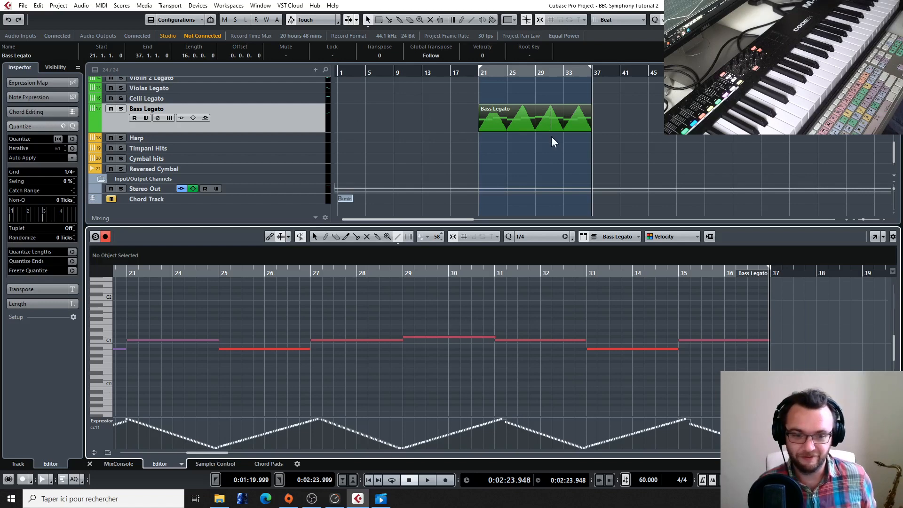
left_click(478, 73)
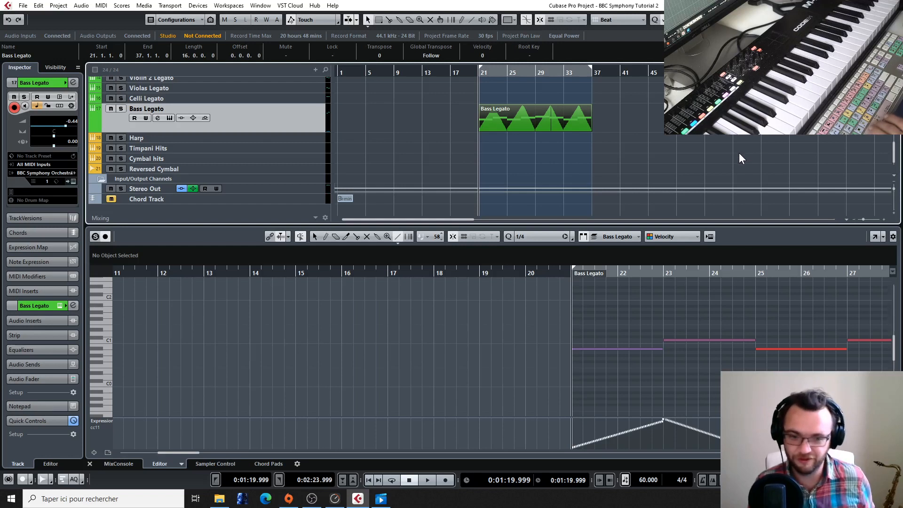
Play back the bass part from bar 21 and copy it onto the Celli Legato track at the same position.
key("space")
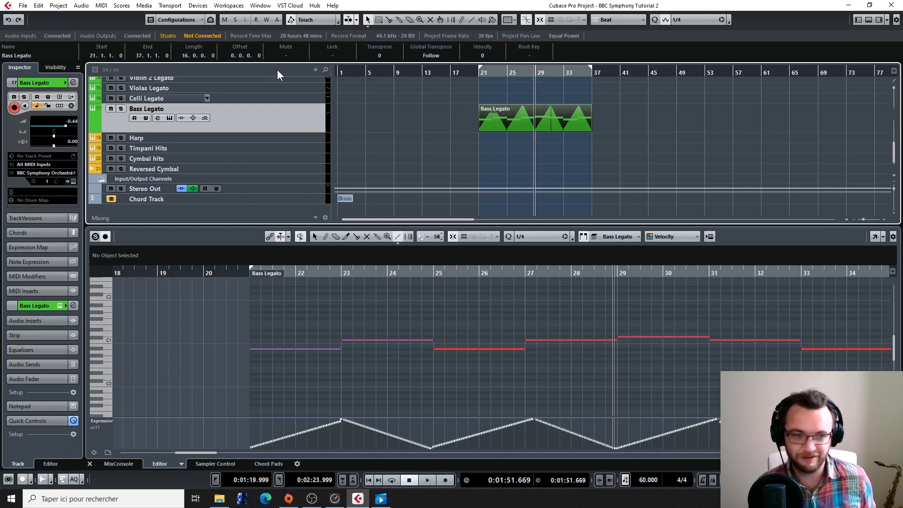
scroll(516, 131, "up", 3)
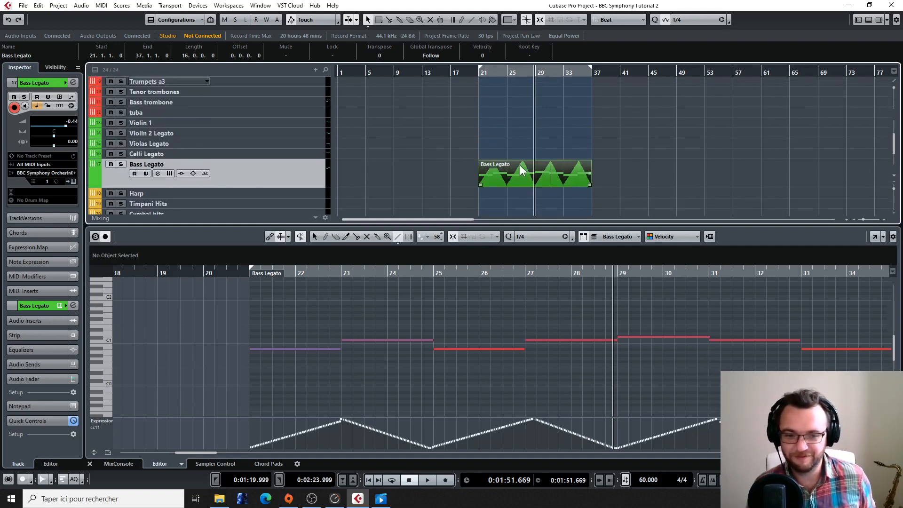
left_click_drag(520, 166, 521, 153)
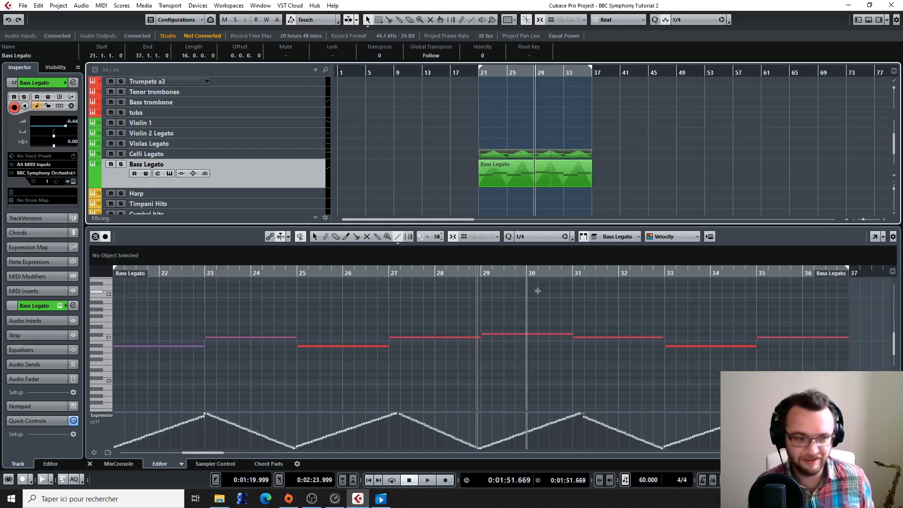
Select all notes of the cello copy and transpose them up seven semitones so the first note is F1.
key("g")
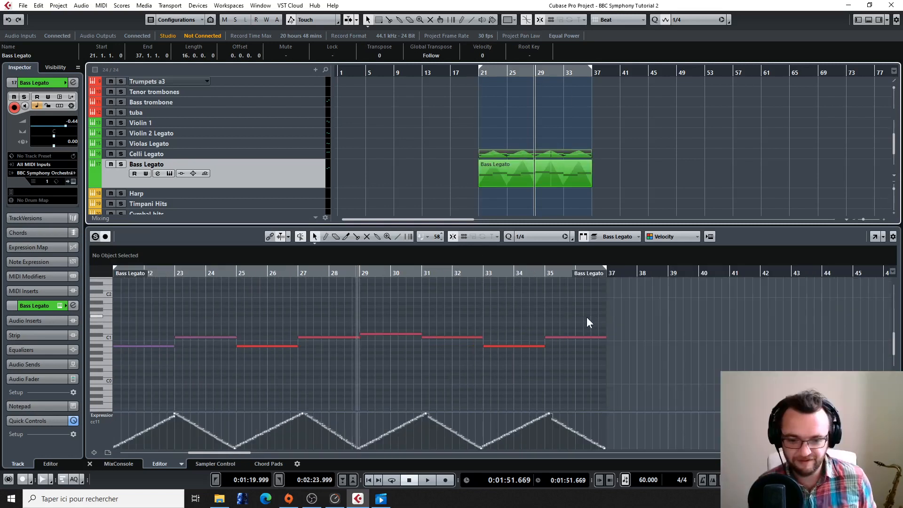
left_click_drag(586, 318, 153, 360)
scroll(203, 316, "left", 3)
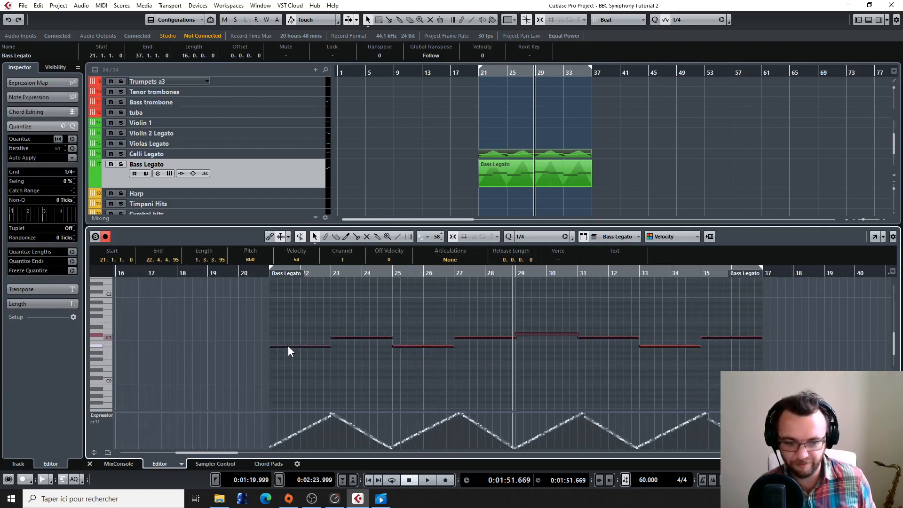
left_click_drag(289, 346, 288, 322)
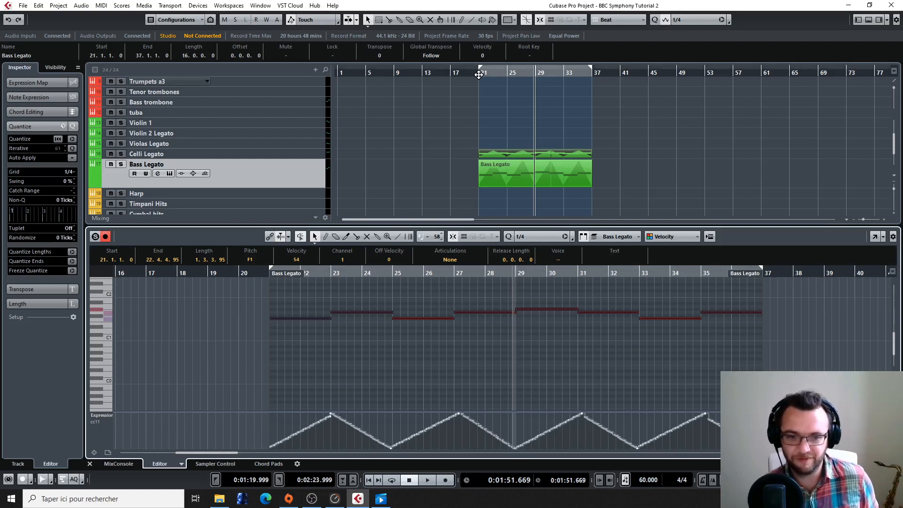
Play the bass and cello parts together from bar 21 to bar 37.
left_click(489, 94)
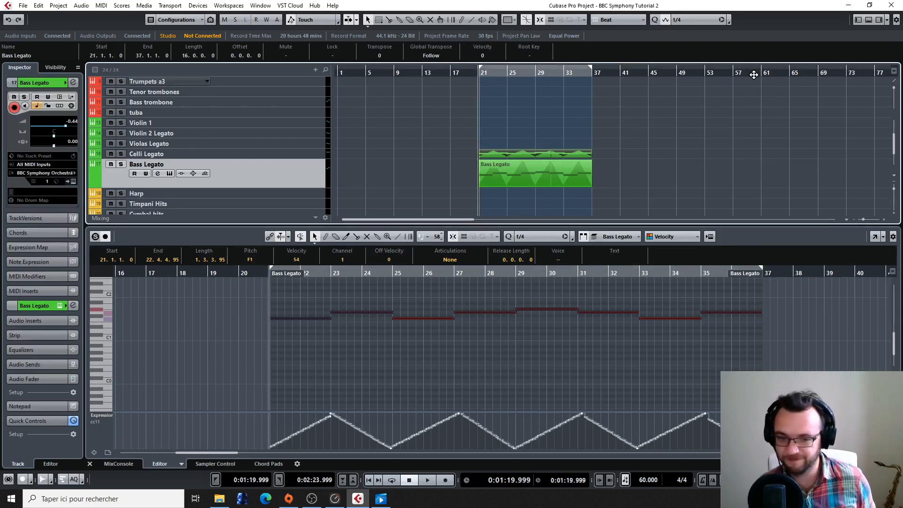
key("space")
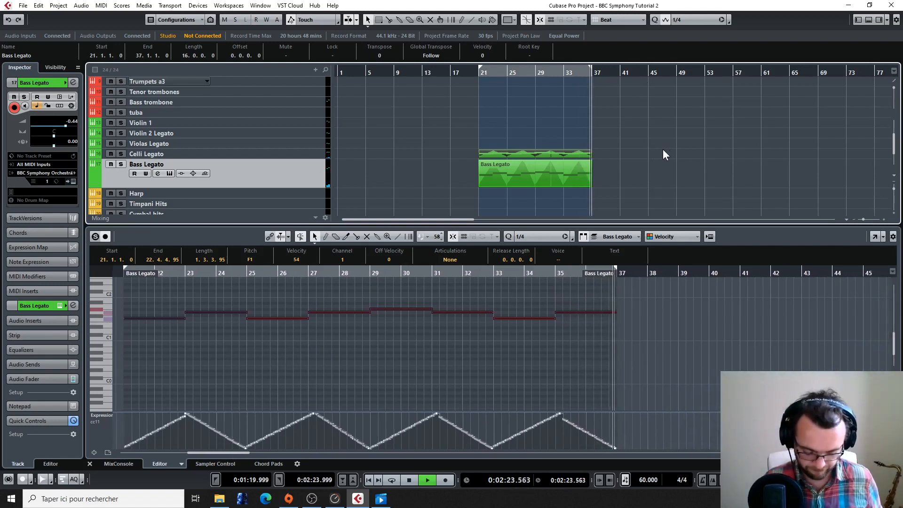
key("space")
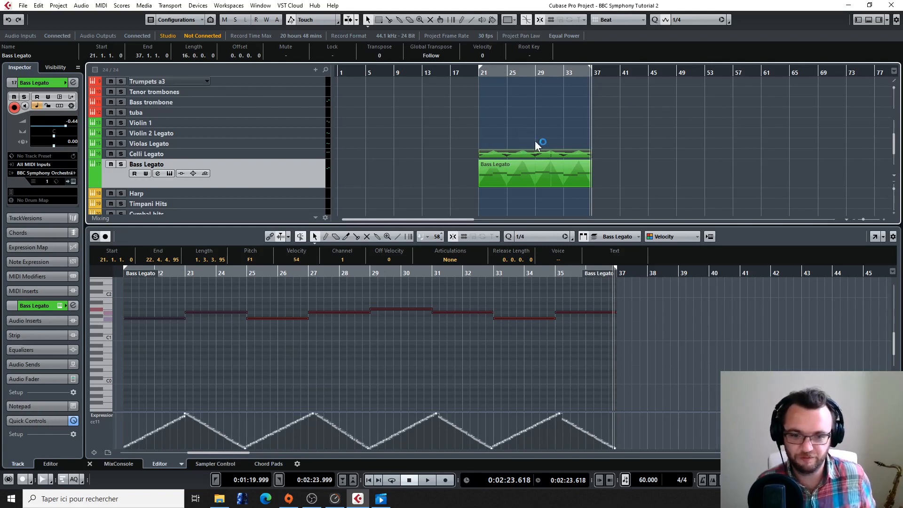
Copy the cello part onto the Violas Legato track at bar 21 and transpose all its notes so the first is Db3.
left_click(494, 153)
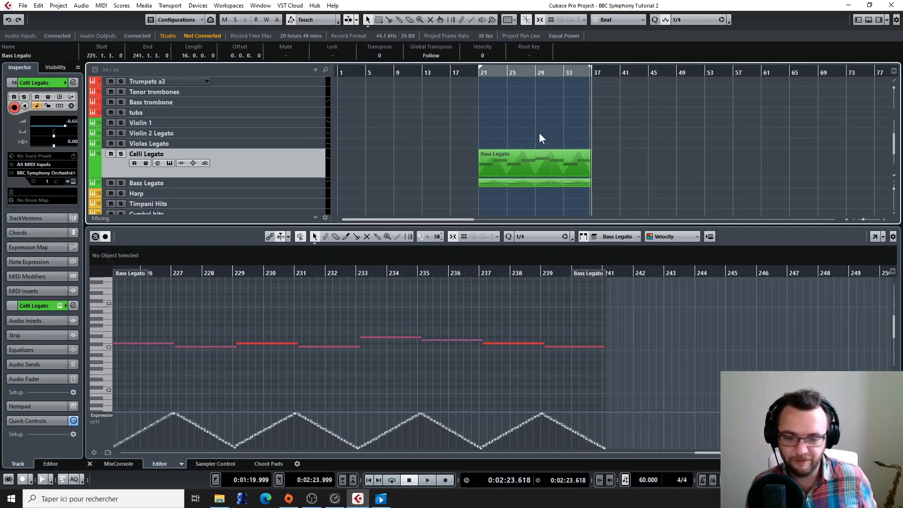
left_click_drag(538, 163, 538, 148)
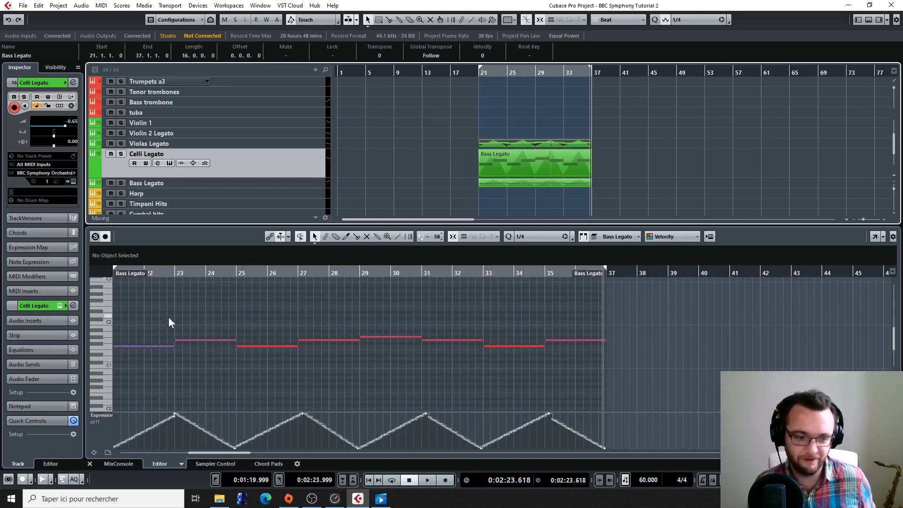
scroll(142, 306, "left", 3)
left_click_drag(305, 299, 732, 373)
key("Up")
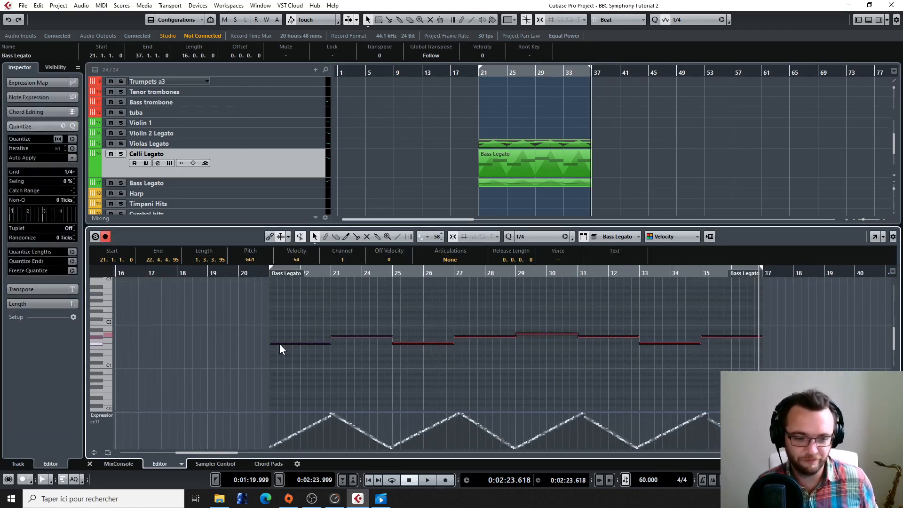
left_click_drag(280, 344, 278, 323)
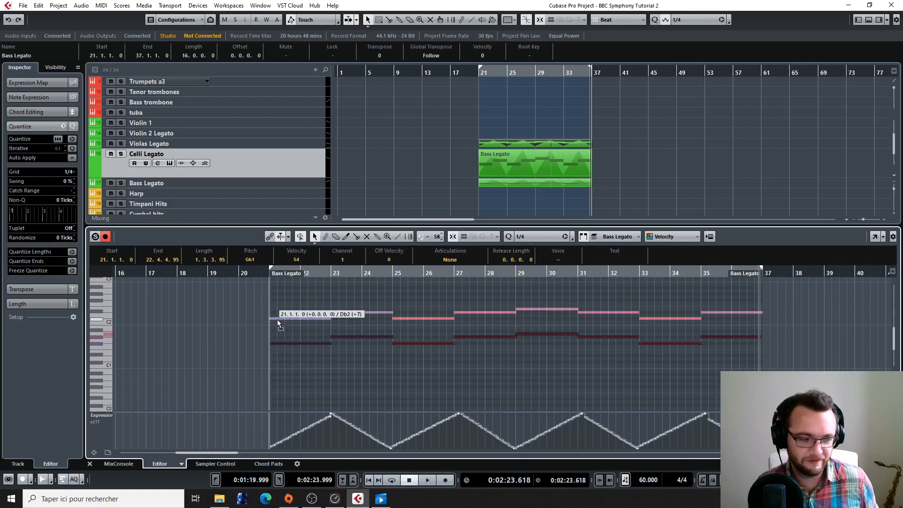
mouse_move(278, 321)
left_mouse_down()
mouse_move(280, 286)
mouse_move(279, 305)
left_mouse_up()
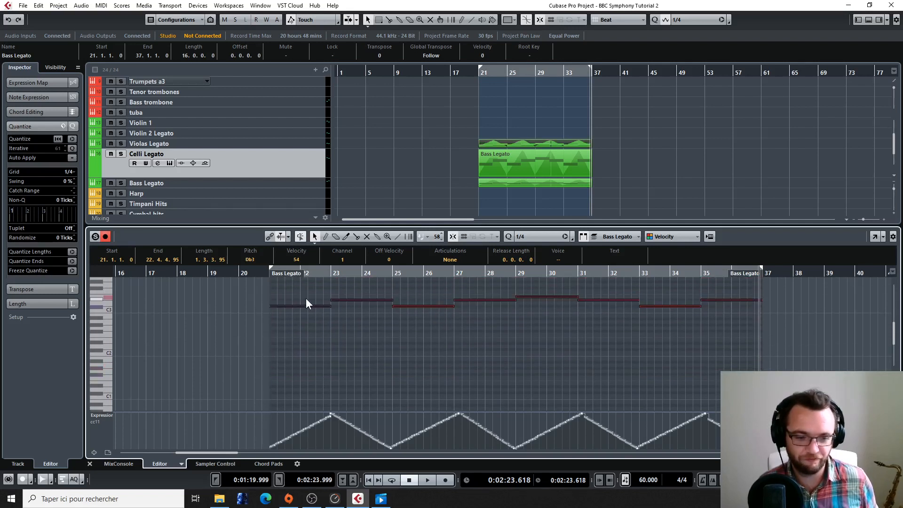
left_click(329, 292)
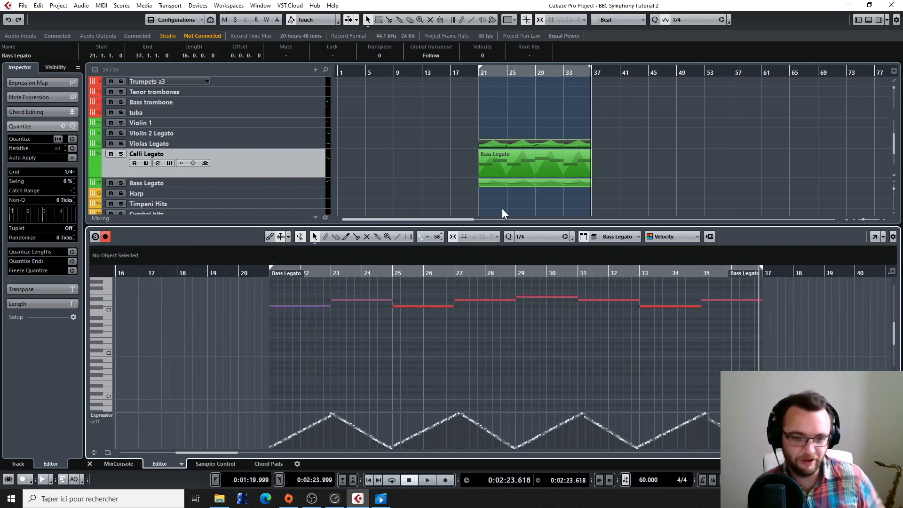
Change the viola notes at bars 23, 27 and 35 to C3, the bar 29 note to F3 and the bar 31 note to E3.
left_click(351, 300)
left_click_drag(352, 302, 351, 309)
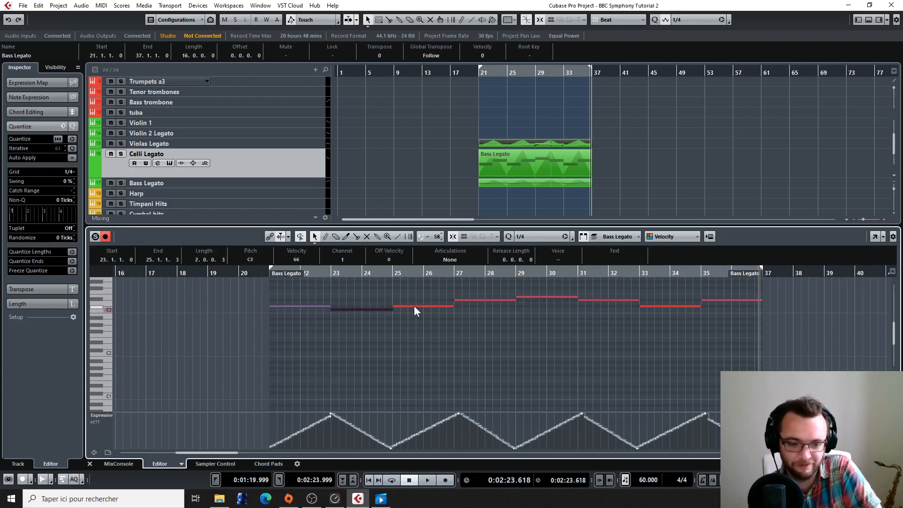
left_click(414, 305)
left_click_drag(471, 300, 471, 312)
left_click_drag(529, 296, 529, 292)
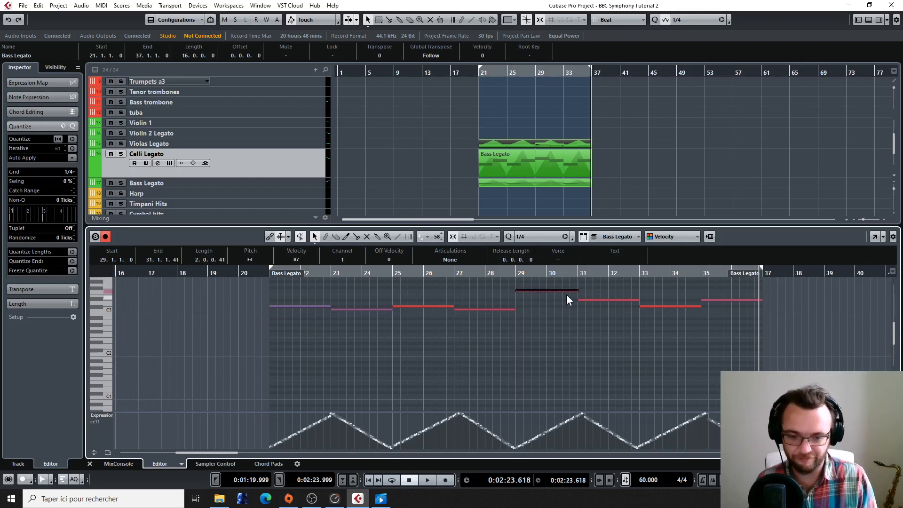
left_click(597, 300)
left_click_drag(598, 299, 597, 296)
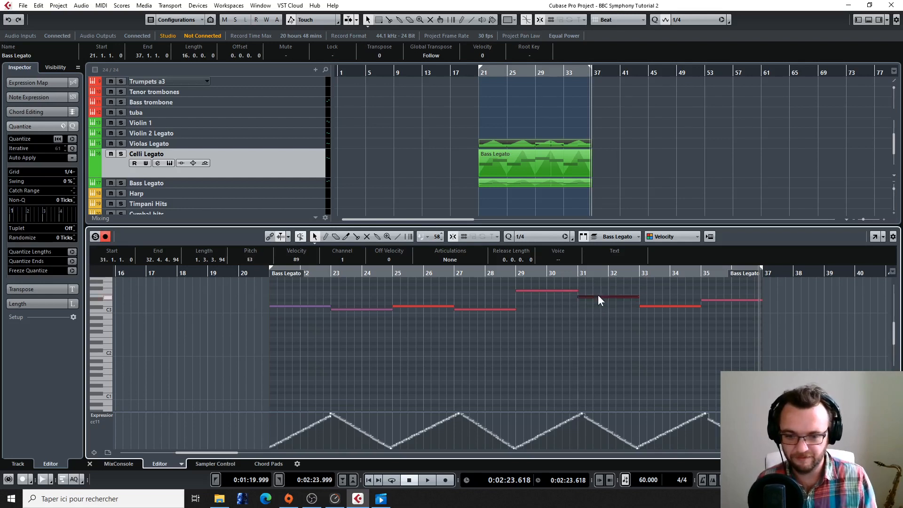
left_click_drag(663, 306, 662, 306)
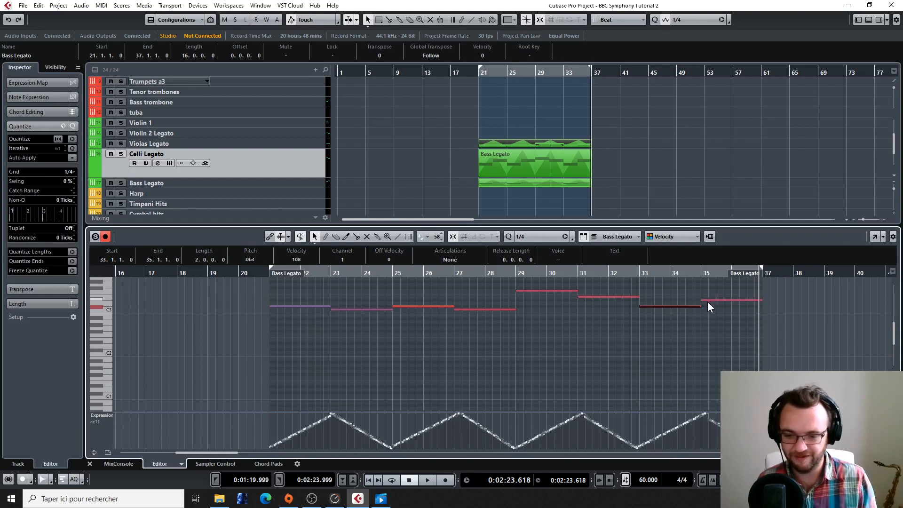
left_click_drag(716, 301, 717, 314)
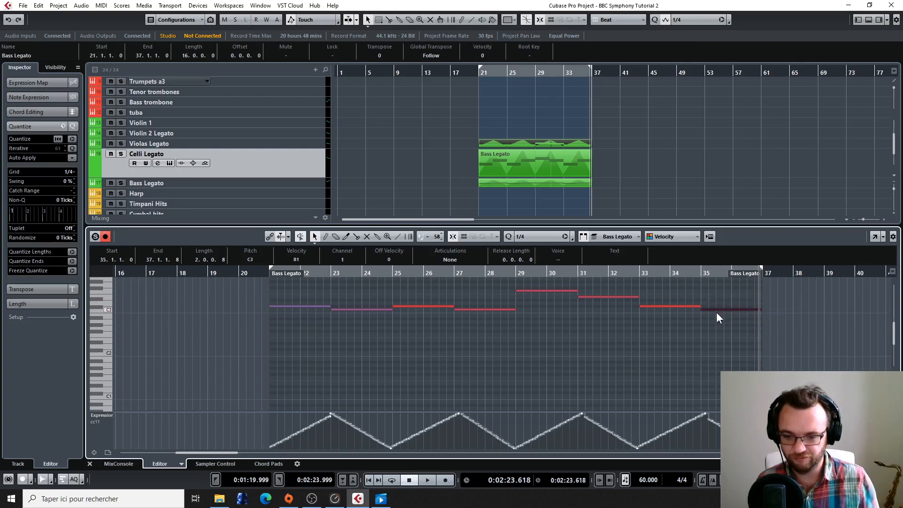
Play the bass, cello and viola parts together from bar 21 to bar 37.
left_click(474, 74)
key("space")
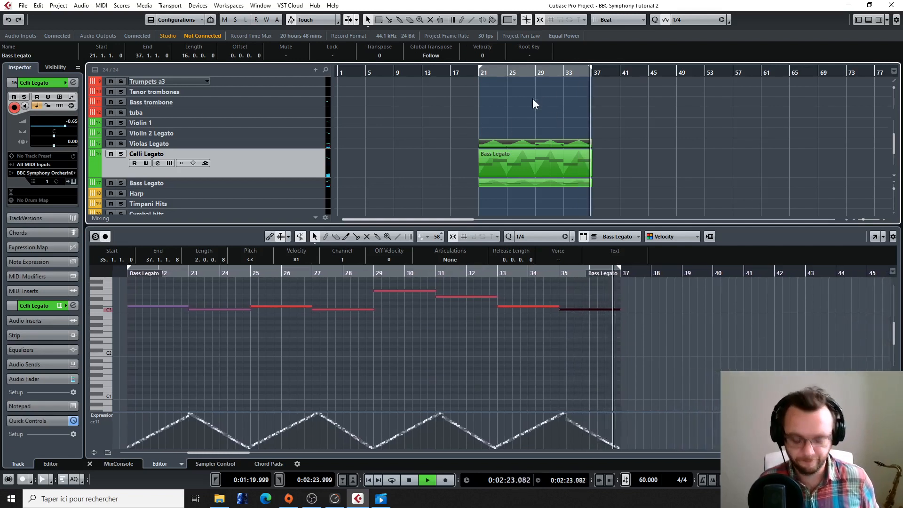
key("space")
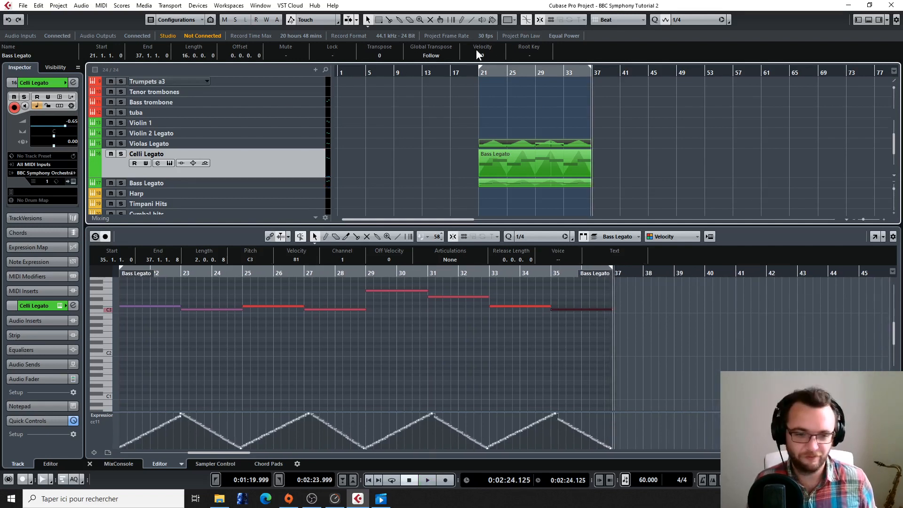
Copy the viola part onto the Violin 2 Legato track and transpose all its notes up so the first is F3.
left_click(550, 122)
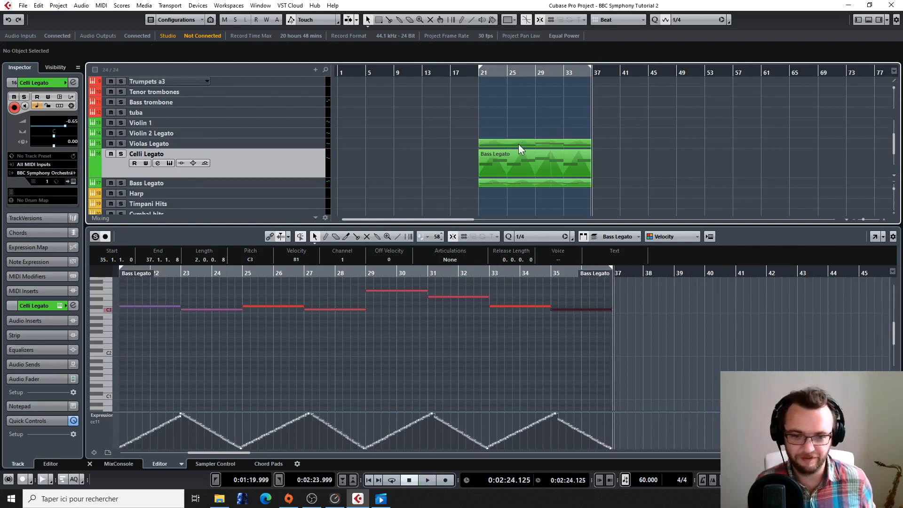
mouse_move(518, 144)
left_mouse_down()
mouse_move(517, 131)
mouse_move(507, 127)
mouse_move(504, 137)
left_mouse_up()
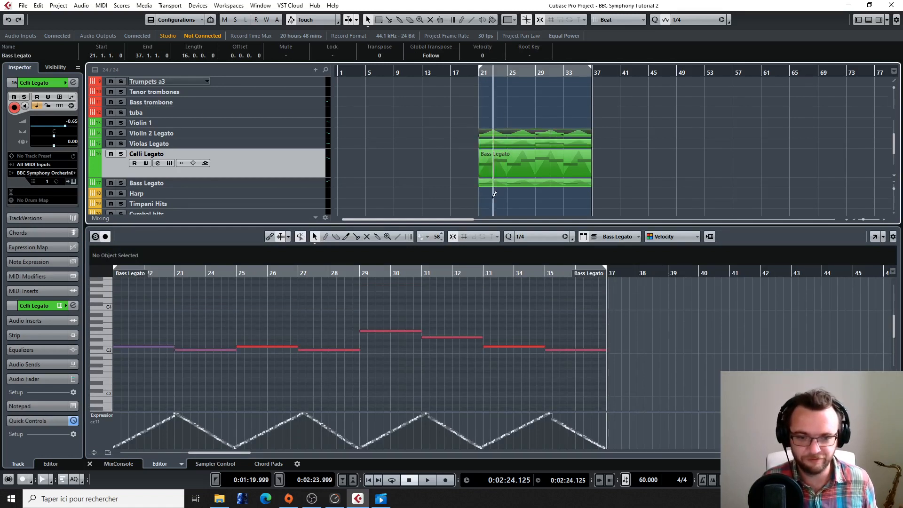
left_click(268, 134)
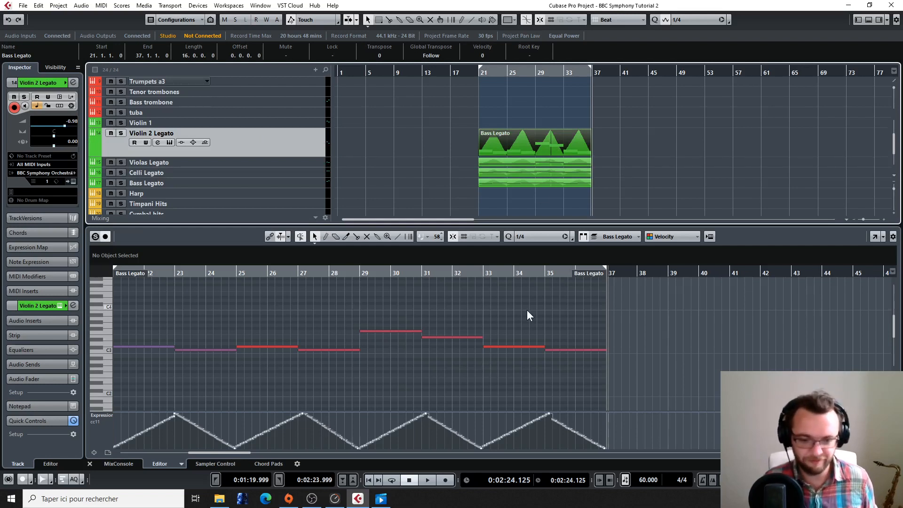
scroll(414, 314, "left", 2)
left_click_drag(640, 301, 207, 332)
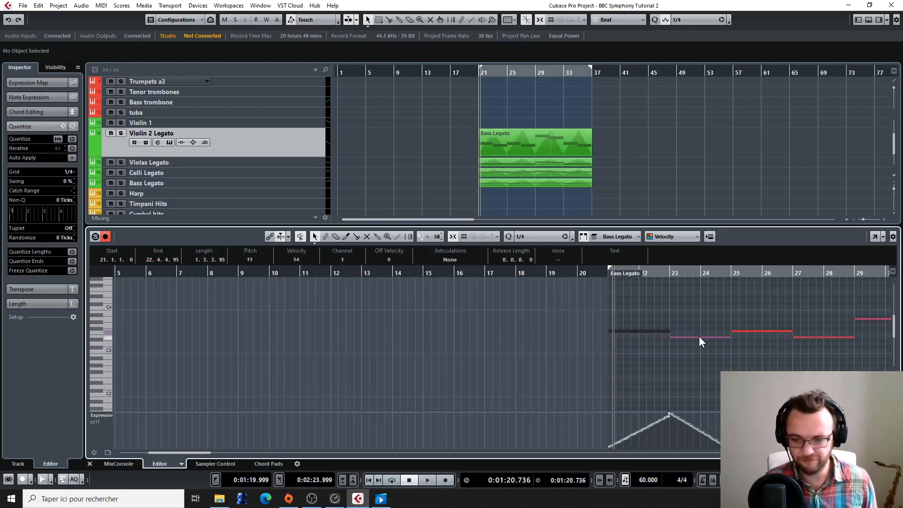
Check the Violin 2 notes one by one, lowering the bar 29 note to Ab3 and the bar 31 note to G3.
left_click(699, 337)
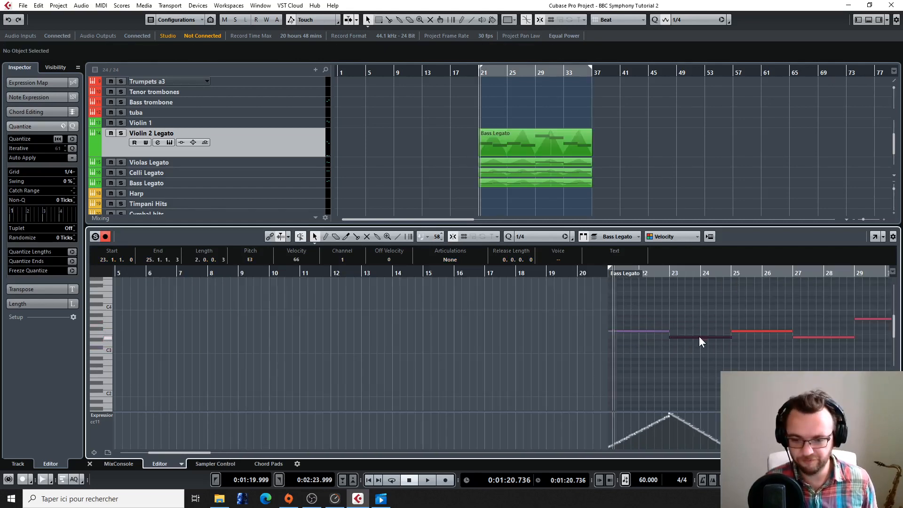
left_click(692, 272)
scroll(698, 325, "right", 3)
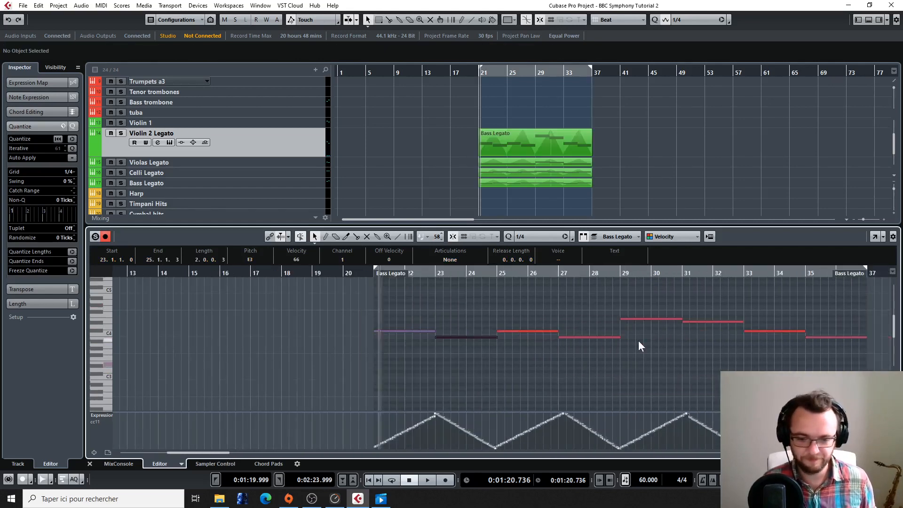
scroll(639, 342, "up", 2)
left_click(515, 358)
left_click(579, 364)
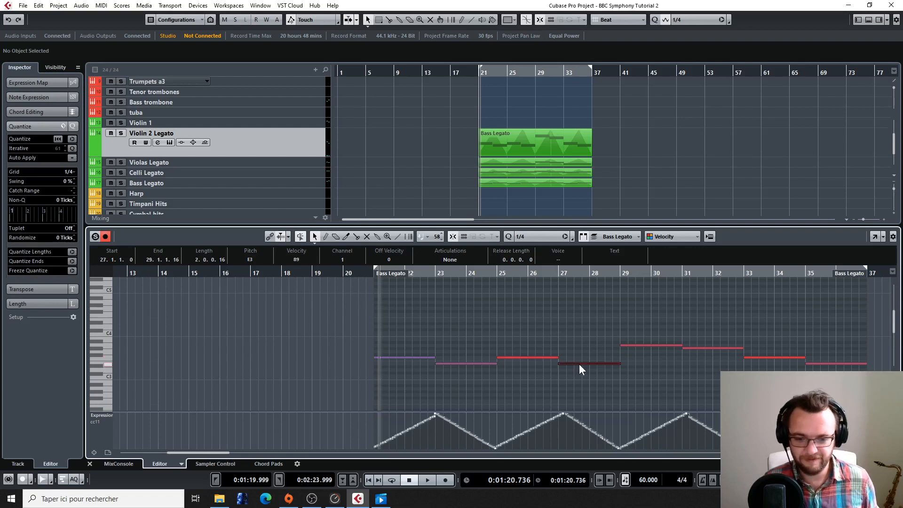
left_click(641, 344)
left_click_drag(640, 344, 641, 349)
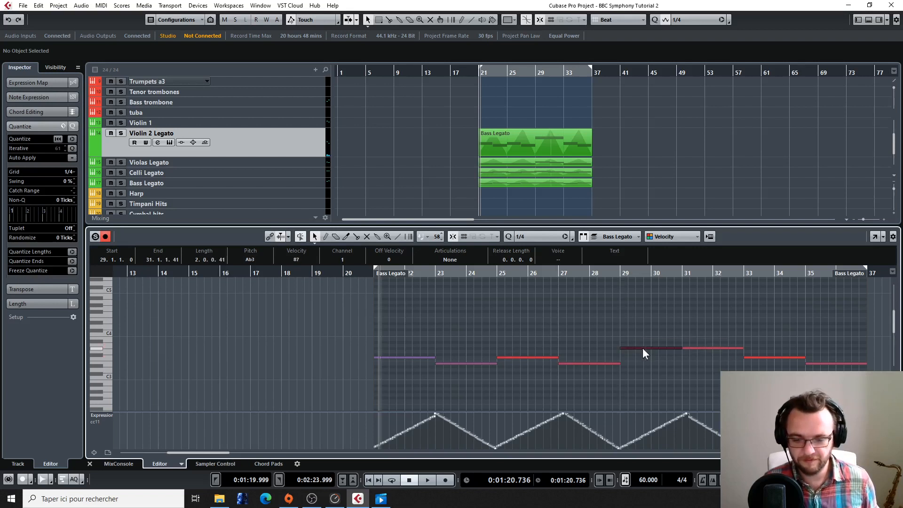
left_click(703, 348)
left_click_drag(704, 348, 704, 351)
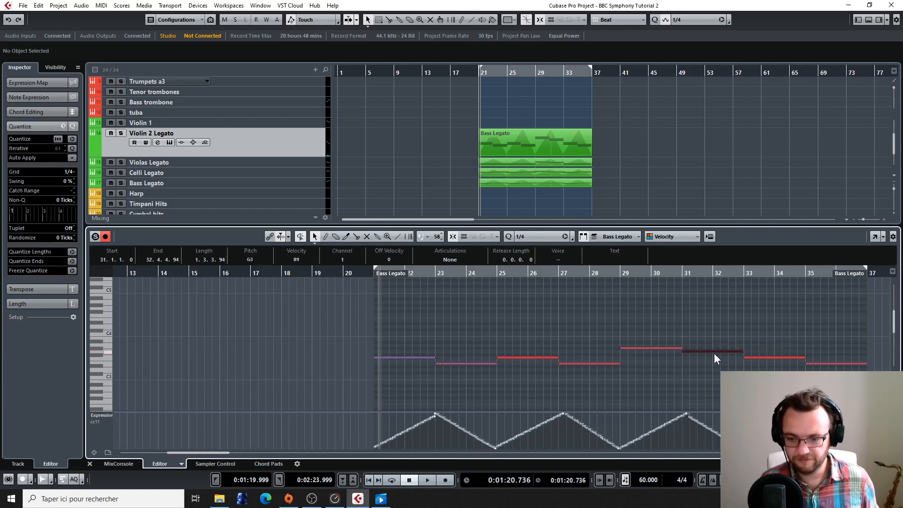
left_click(768, 357)
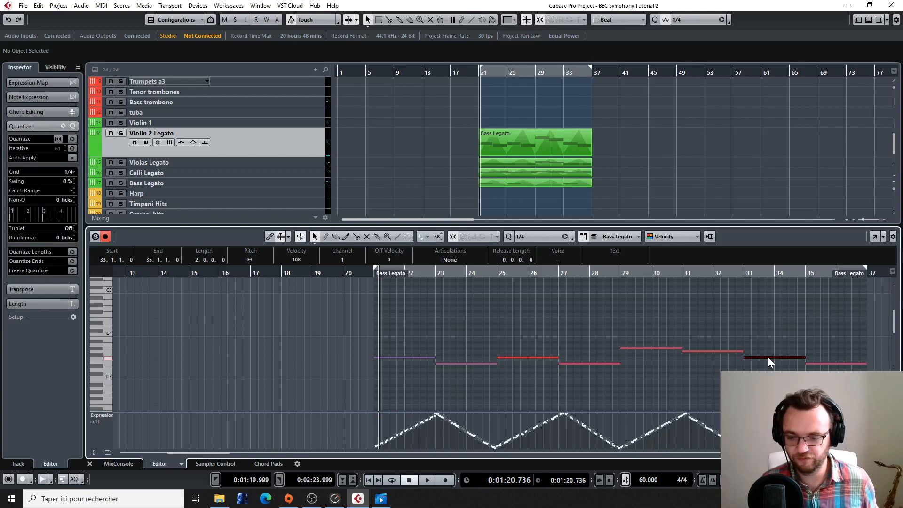
left_click_drag(767, 357, 772, 359)
left_click(819, 364)
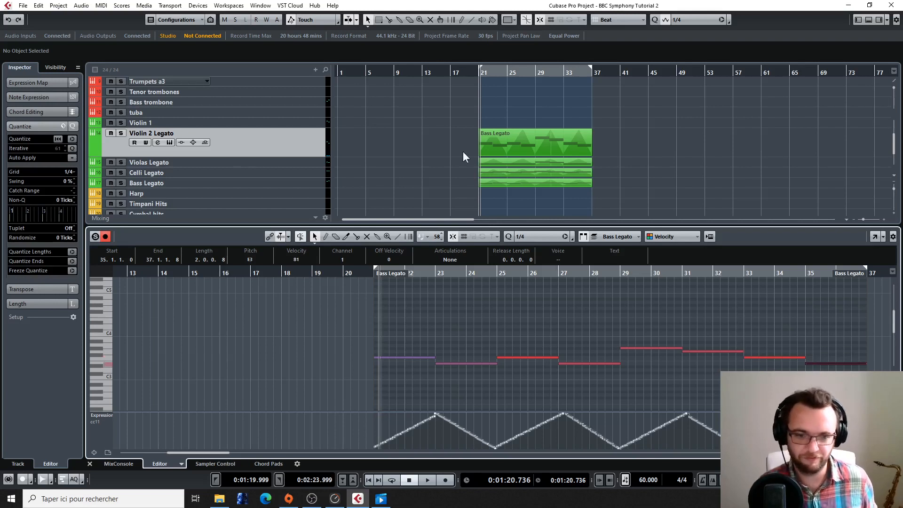
Copy the Violin 2 part onto the Violin 1 track at bar 21 and open the copy for note editing.
key("Delete")
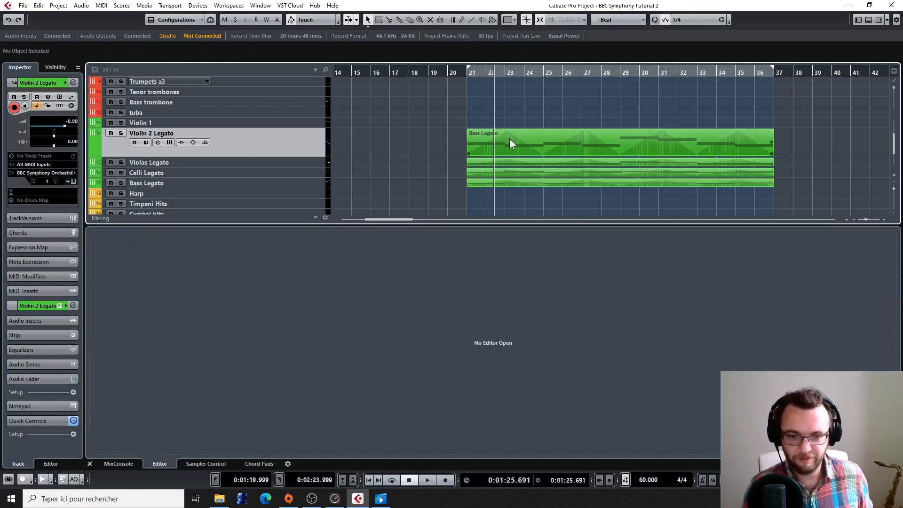
double_click(551, 150)
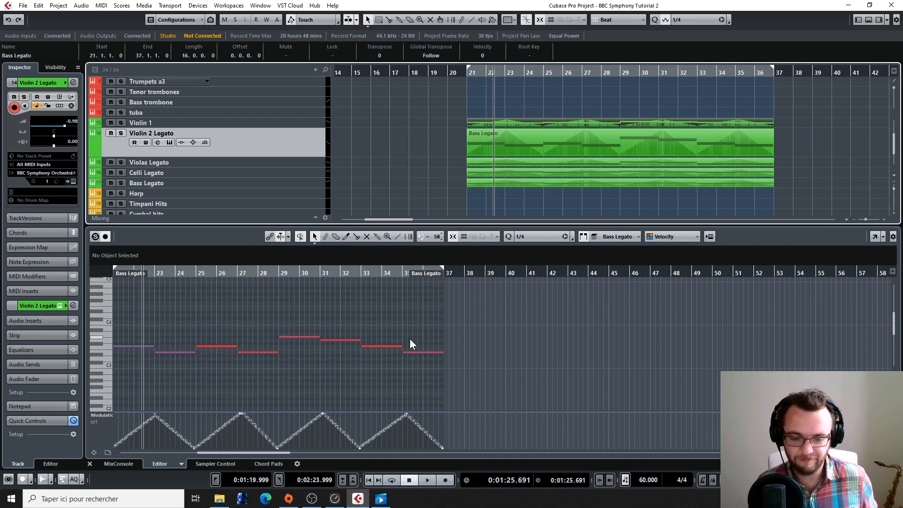
Transpose all the Violin 1 notes up together so the first note is Db4.
scroll(437, 331, "left", 3)
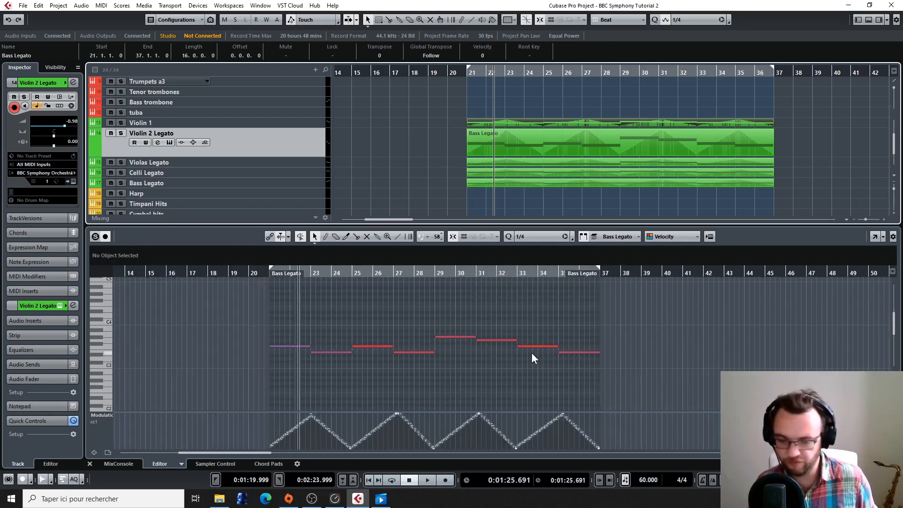
left_click_drag(657, 312, 278, 314)
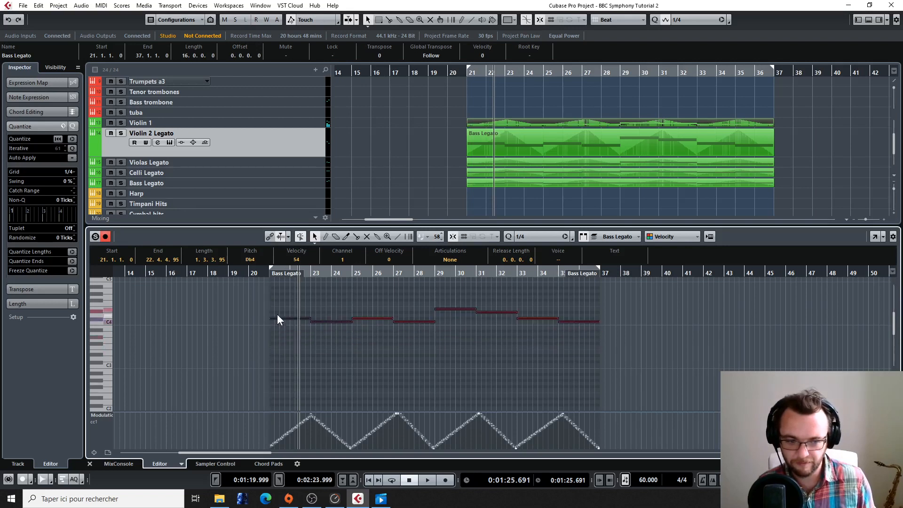
left_click(277, 314)
left_click(278, 313)
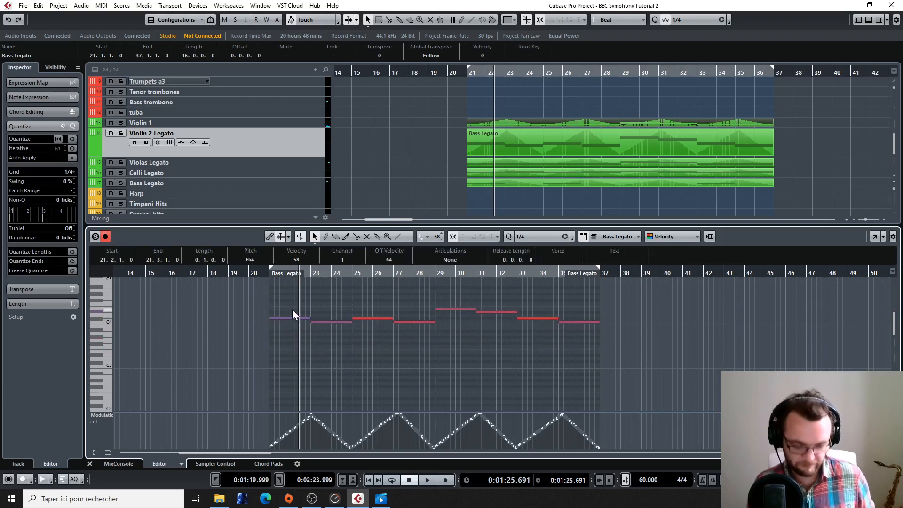
Raise the Violin 1 notes at bars 23 and 27 to E4, auditioning the notes at bars 25 and 29.
left_click(325, 331)
left_click_drag(325, 321, 325, 312)
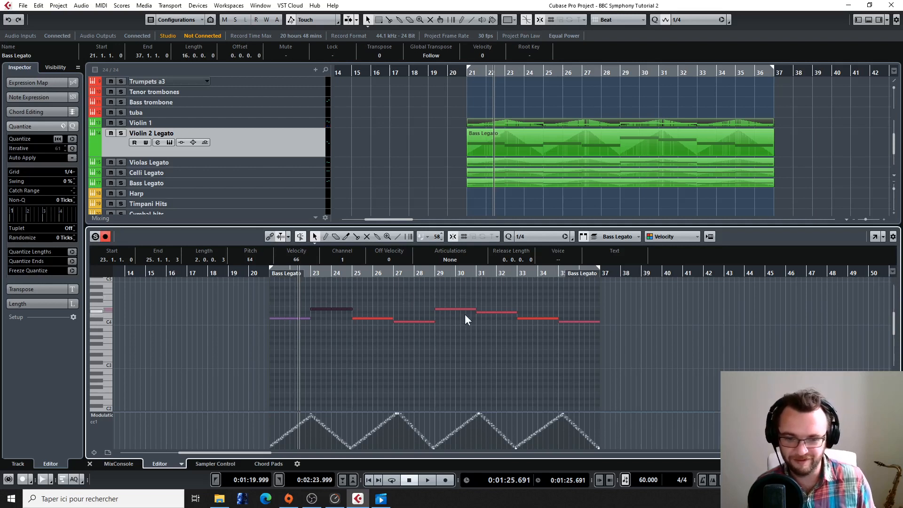
left_click(364, 318)
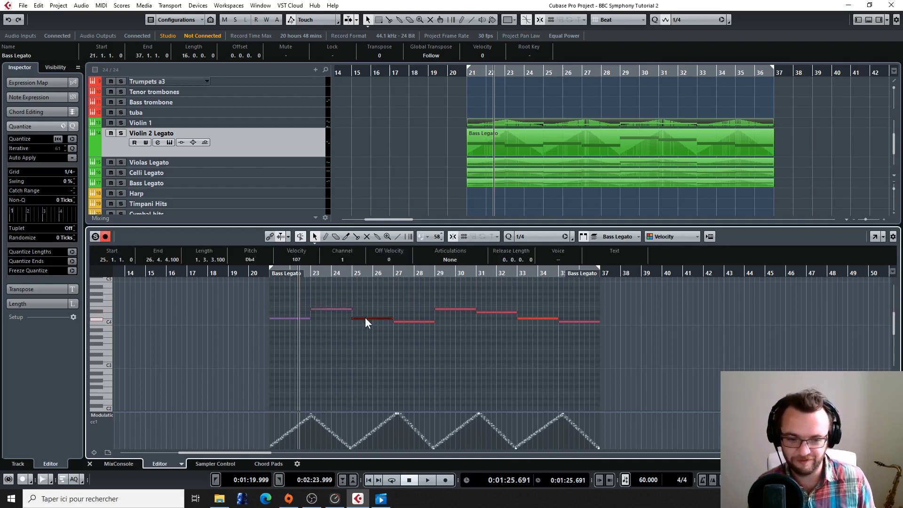
left_click_drag(409, 321, 408, 311)
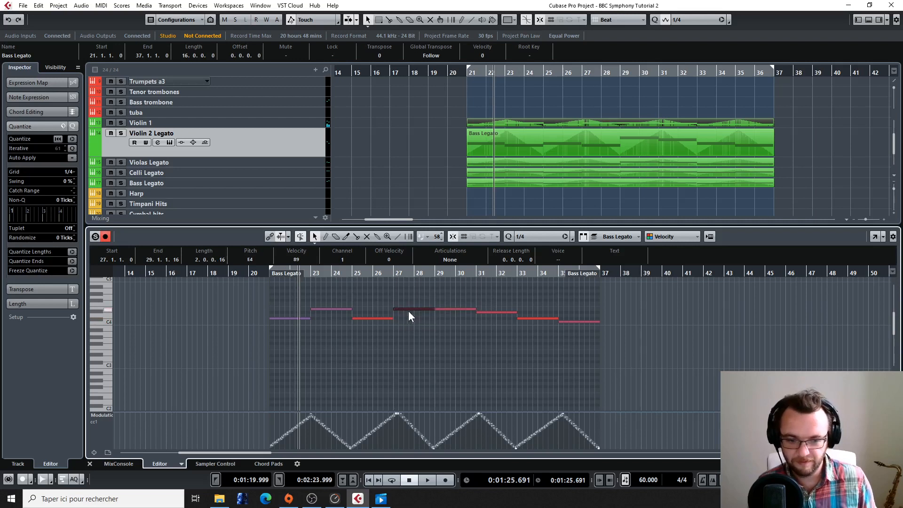
left_click(450, 309)
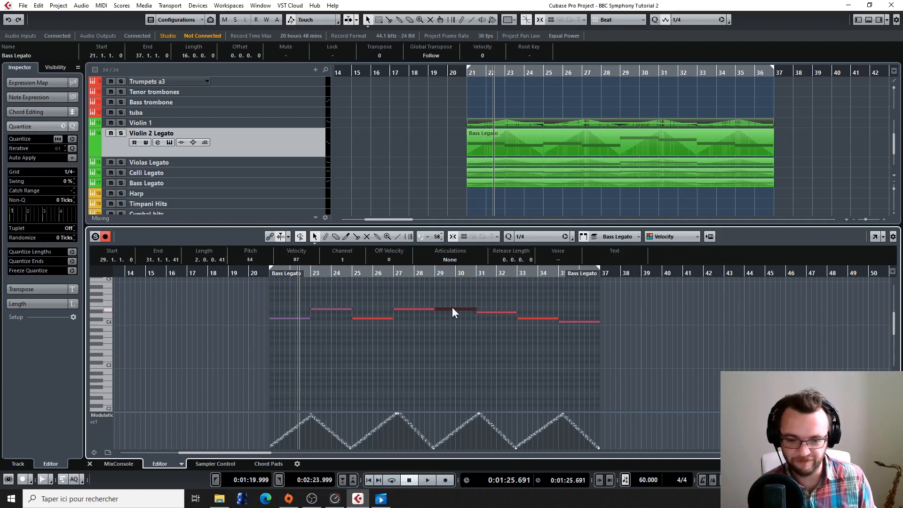
Raise the last four Violin 1 notes: bar 29 to Bb4, bar 31 to C5, bar 33 to Bb4 and bar 35 to G4.
left_click_drag(450, 310, 451, 295)
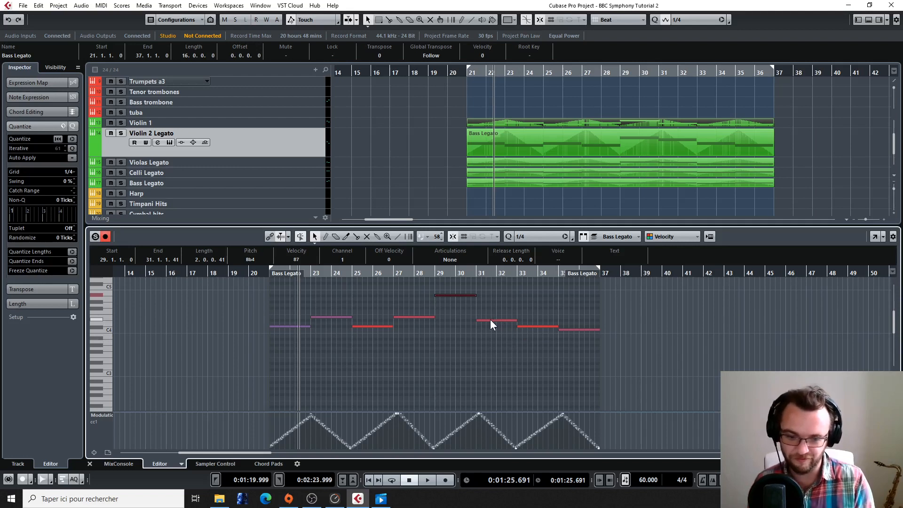
left_click_drag(490, 321, 489, 290)
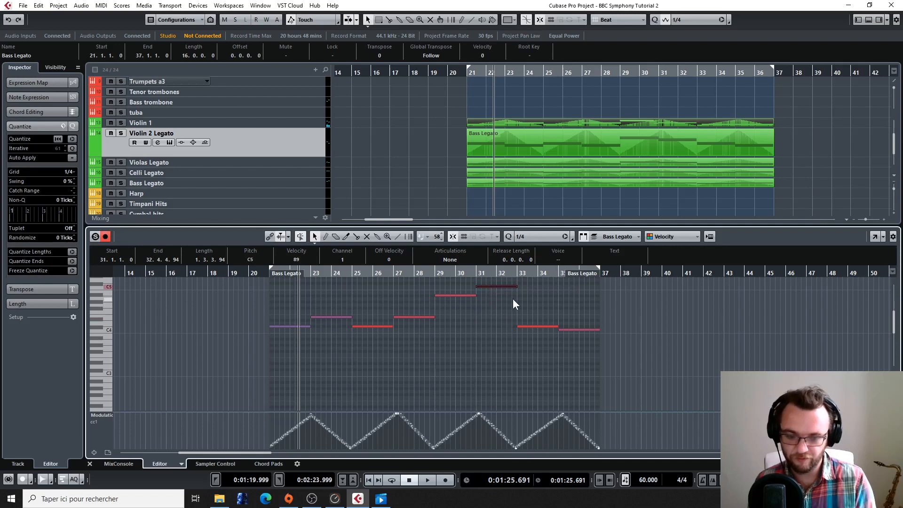
left_click_drag(532, 326, 530, 297)
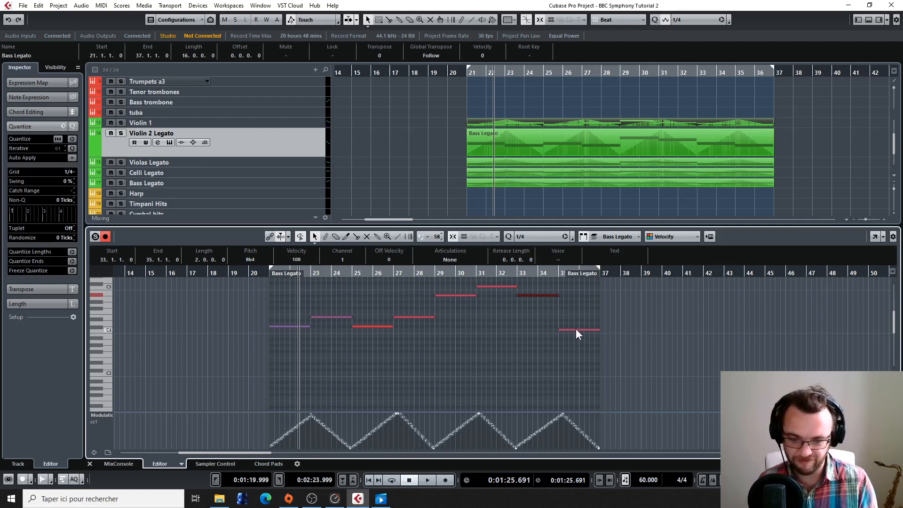
left_click_drag(575, 329, 575, 305)
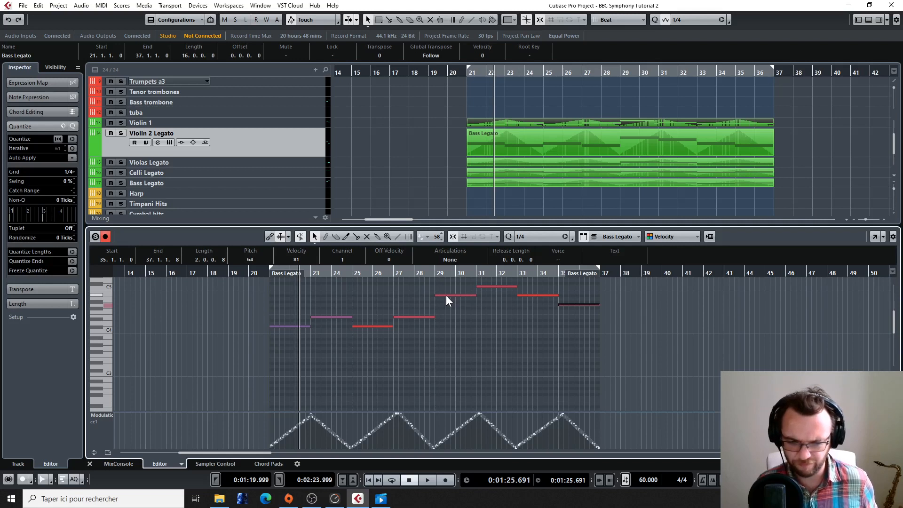
Duplicate the Violin 1 notes at bars 29, 31, 33 and 35 as lower harmony notes on F4, G4, F4 and E4.
left_click_drag(446, 296, 446, 313)
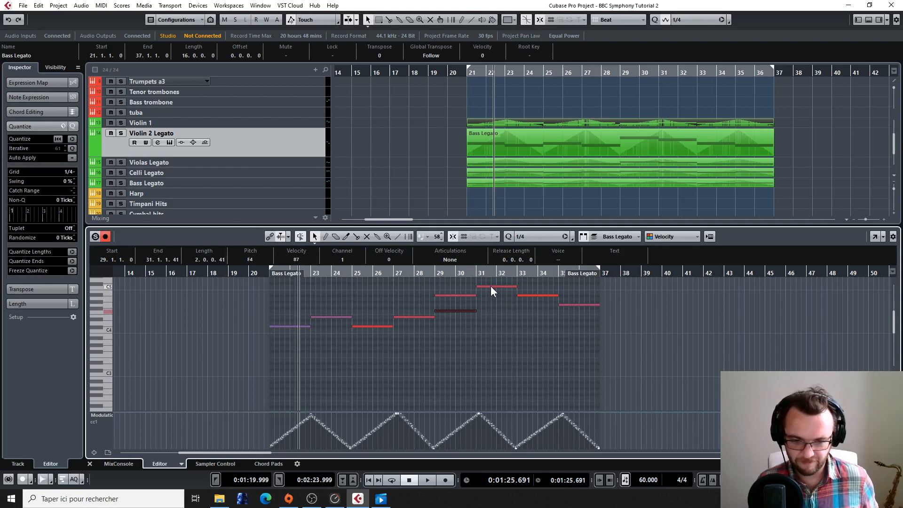
left_click_drag(490, 286, 489, 306)
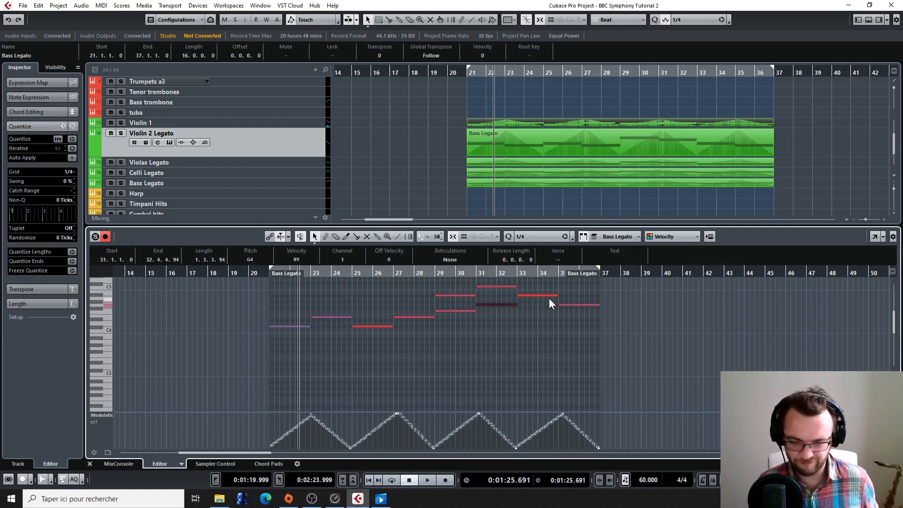
left_click_drag(537, 295, 537, 312)
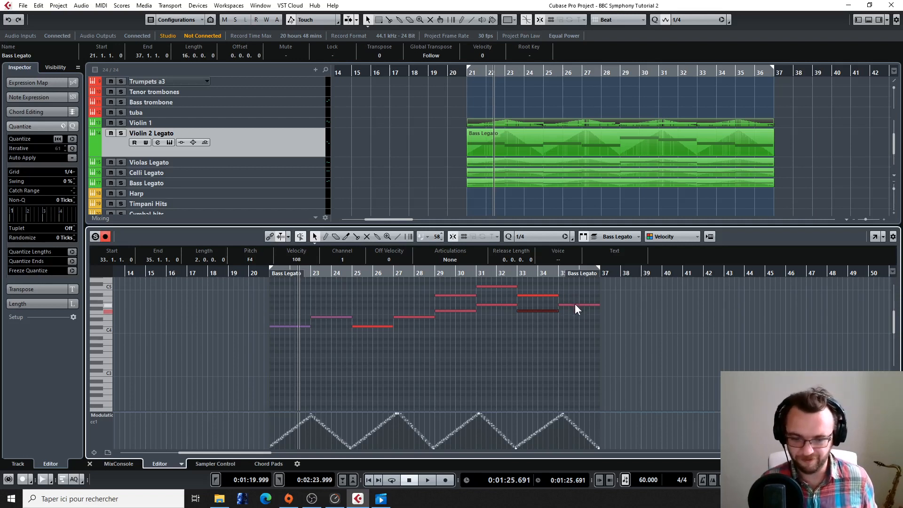
mouse_move(575, 304)
left_mouse_down()
mouse_move(575, 324)
mouse_move(571, 303)
left_mouse_up()
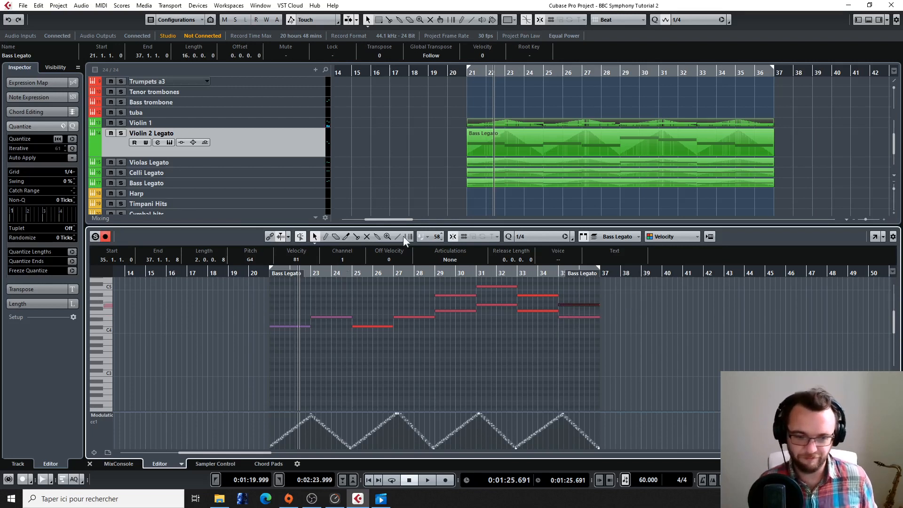
Move the playhead back to just before bar 21 and show all five string parts together in the note editor.
left_click(463, 73)
left_click(582, 134)
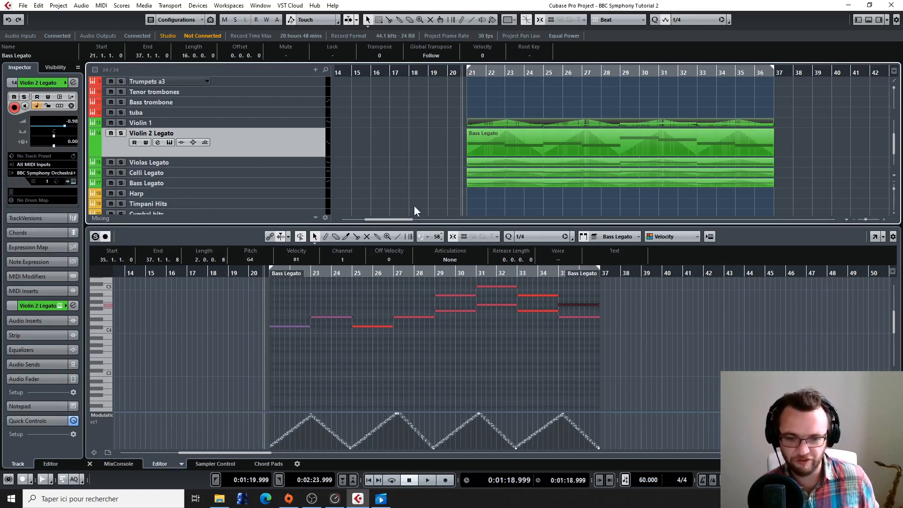
left_click_drag(813, 89, 487, 216)
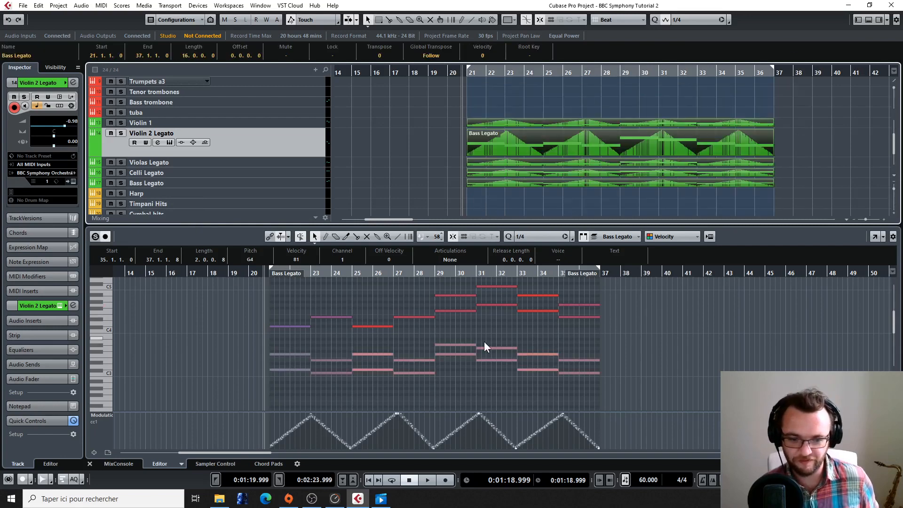
left_click(507, 340)
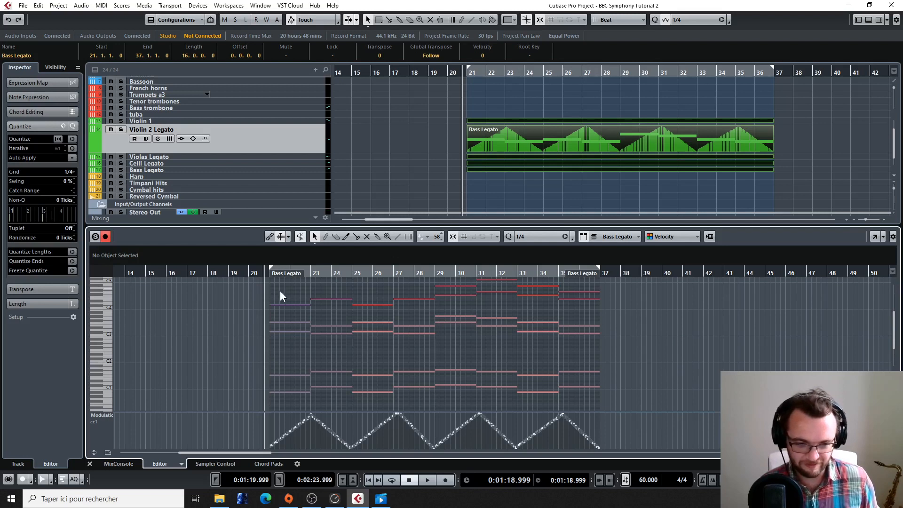
Delete the Violin 1 and Violin 2 notes in bars 21 to 24 and play the string section from bar 21.
mouse_move(320, 307)
left_mouse_down()
mouse_move(321, 324)
mouse_move(332, 330)
left_mouse_up()
key("Delete")
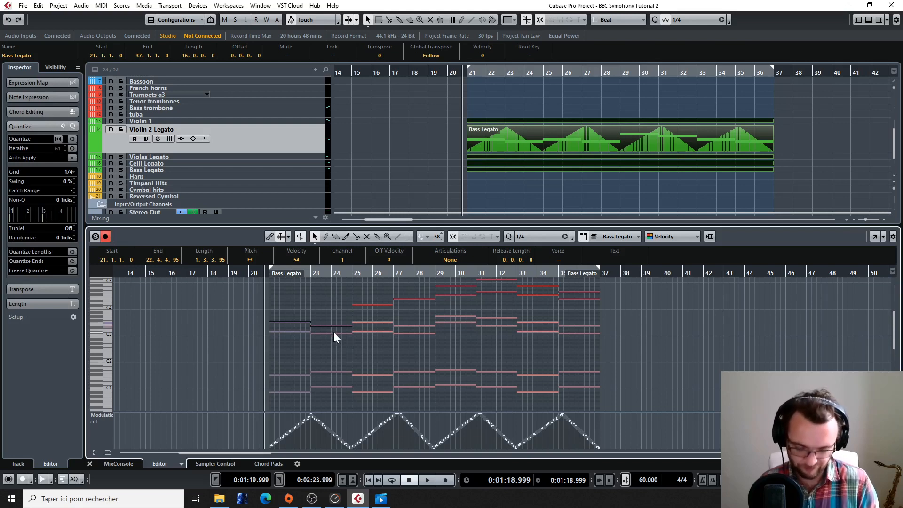
key("Delete")
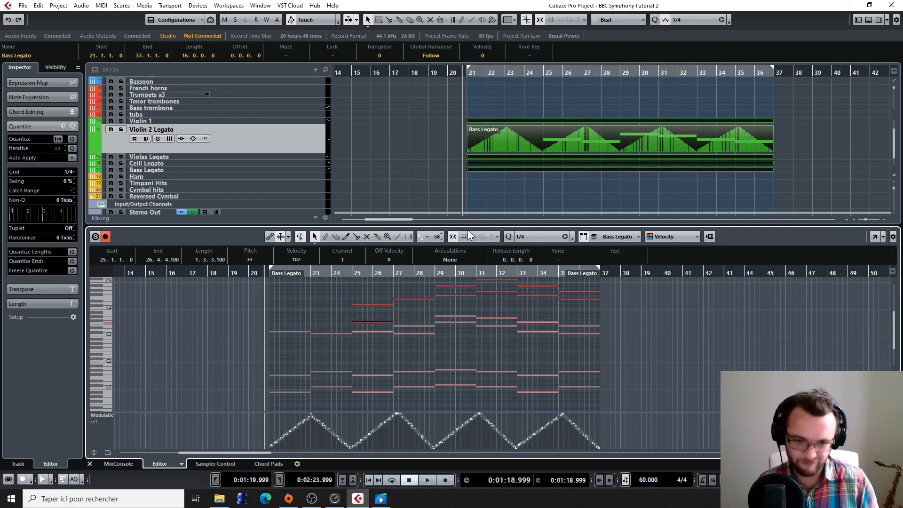
left_click(465, 74)
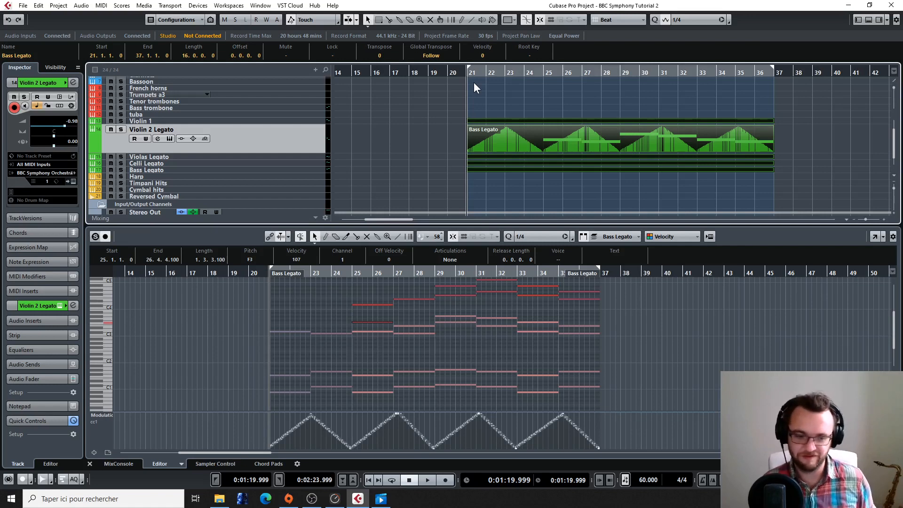
key("space")
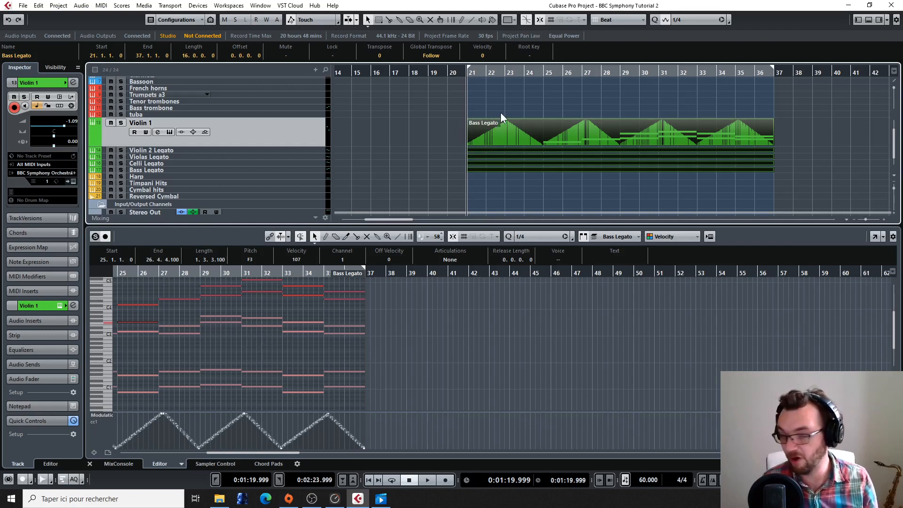
Check the Harp track's Harp Plucks sound and record an arpeggiated harp part over bars 21 to 36.
left_click(287, 177)
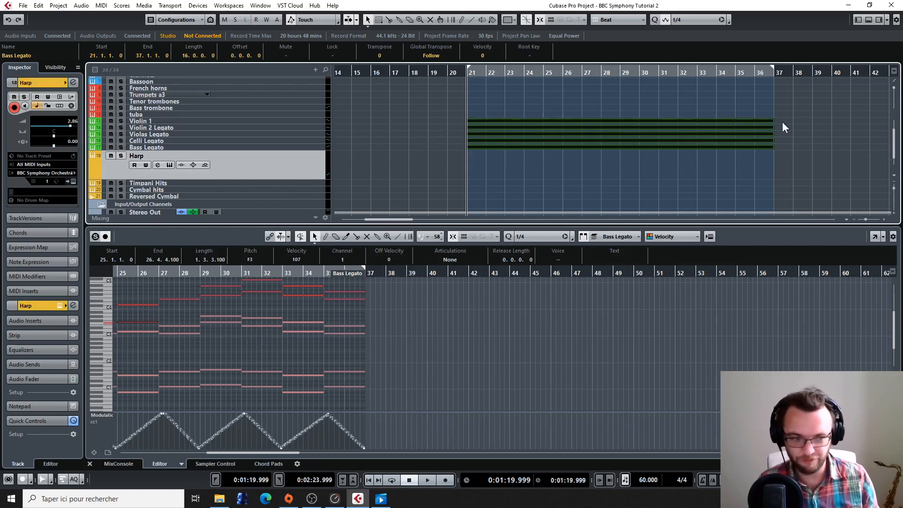
left_click(59, 306)
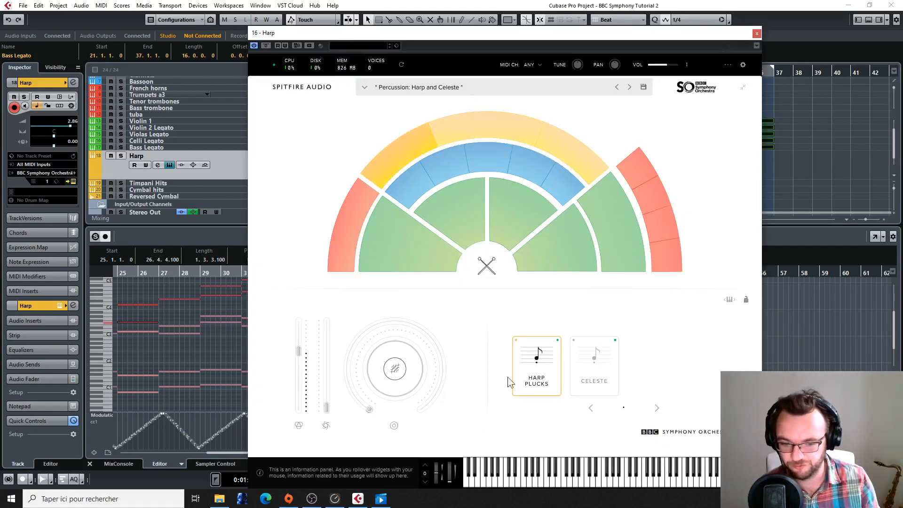
left_click(757, 34)
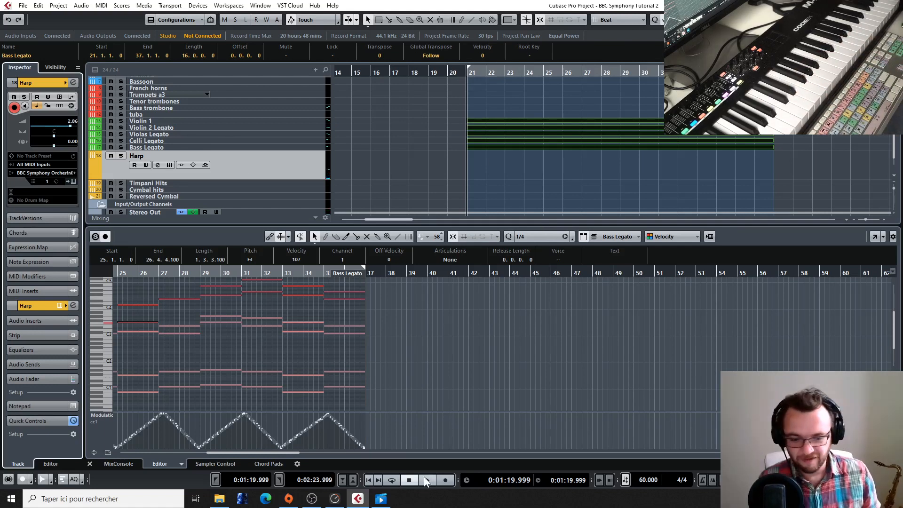
left_click(447, 481)
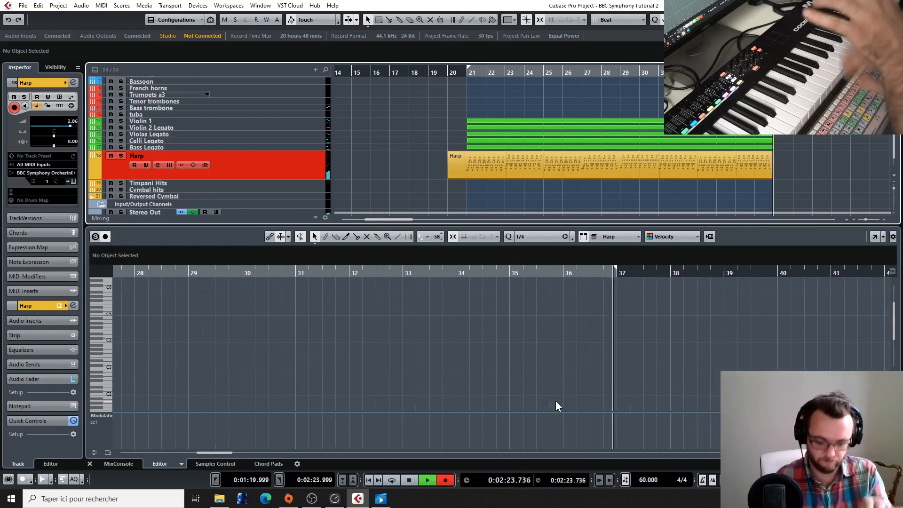
key("space")
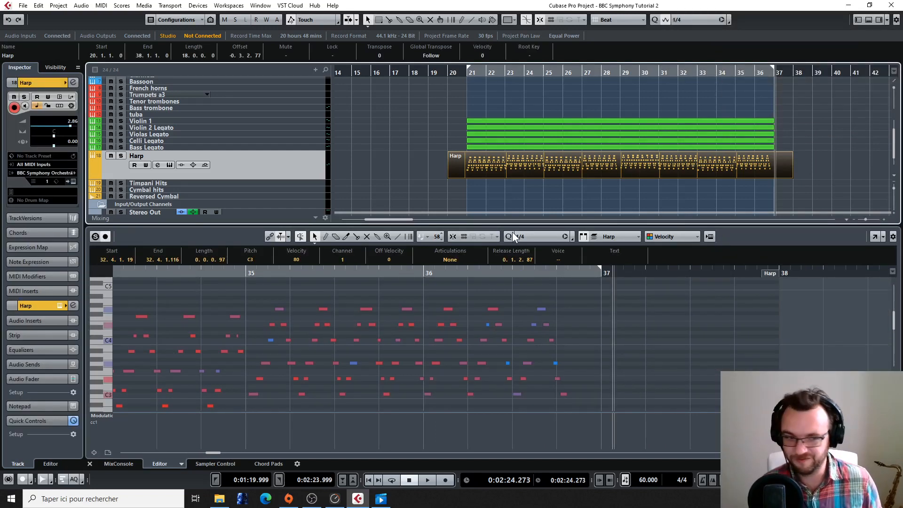
Solo the Harp track and play the recorded part from just before bar 21 to about bar 24.
left_click(121, 156)
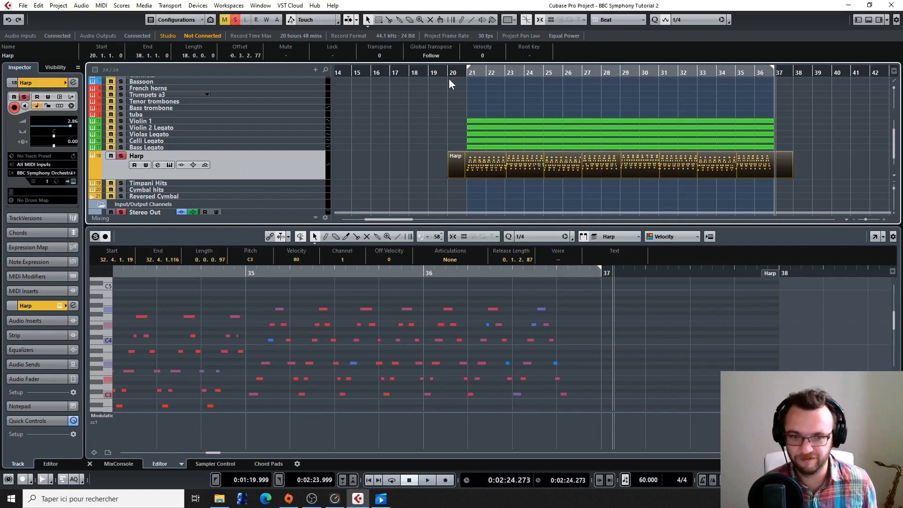
left_click(464, 73)
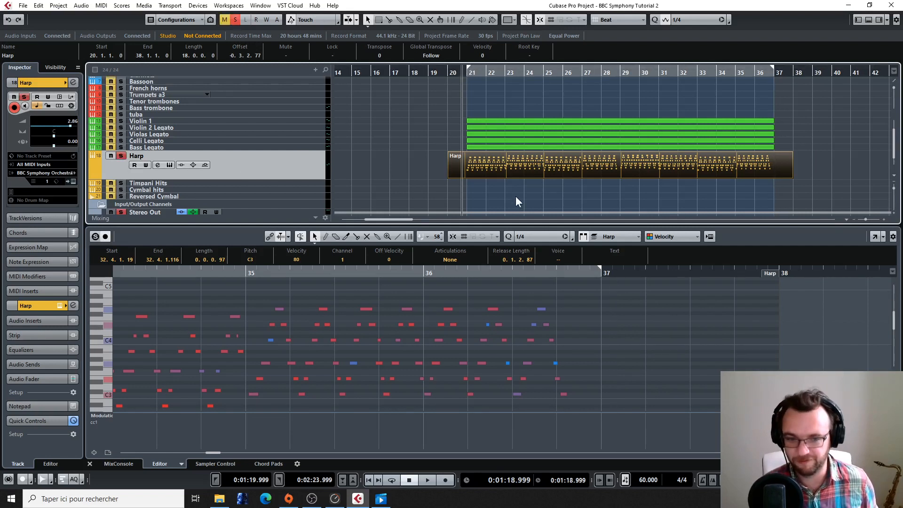
key("space")
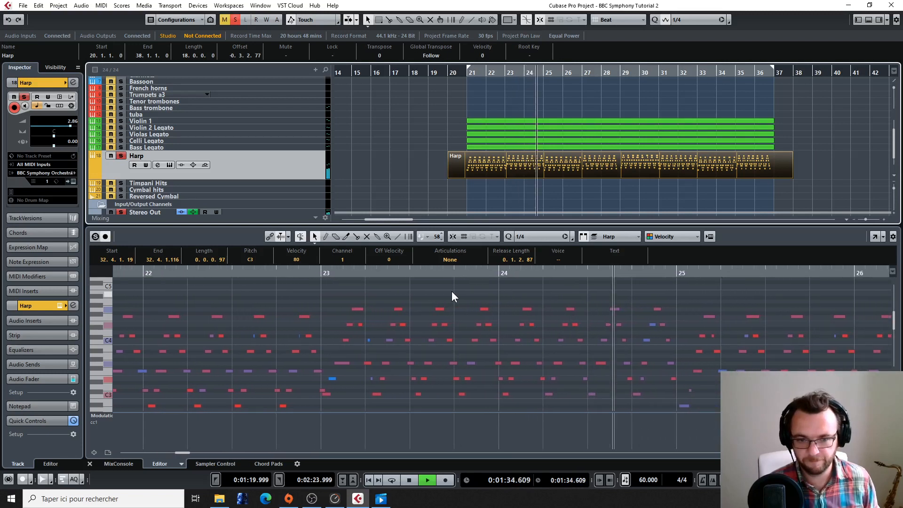
key("space")
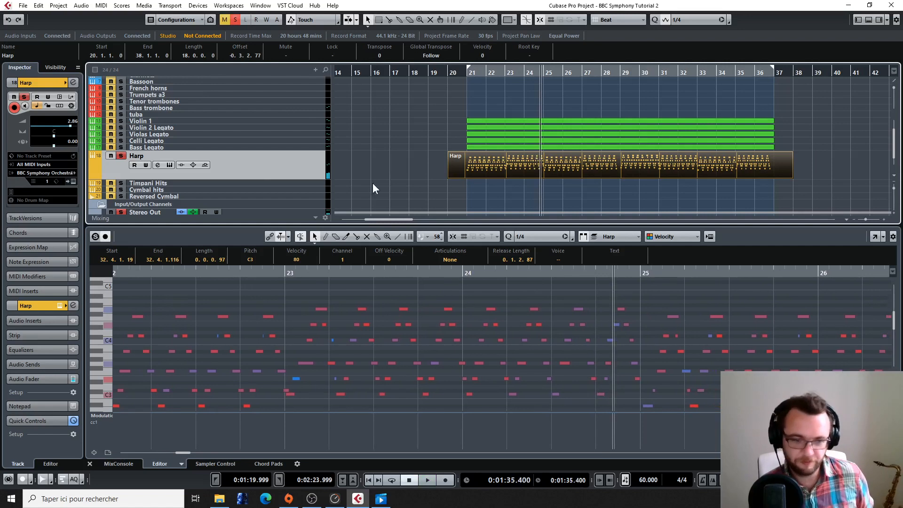
Draw CC1 modulation on the Harp part as four linear rises and falls over bars 21 to 36.
scroll(304, 384, "down", 5)
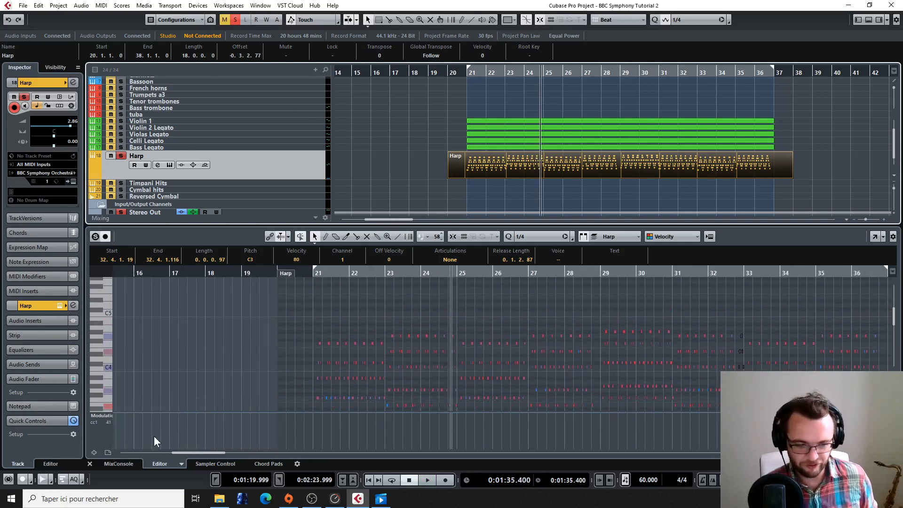
left_click(98, 419)
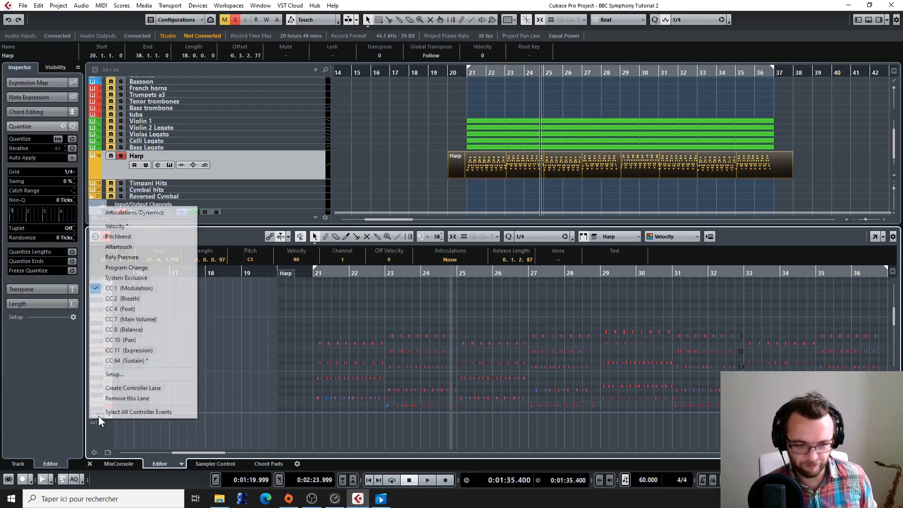
left_click(149, 289)
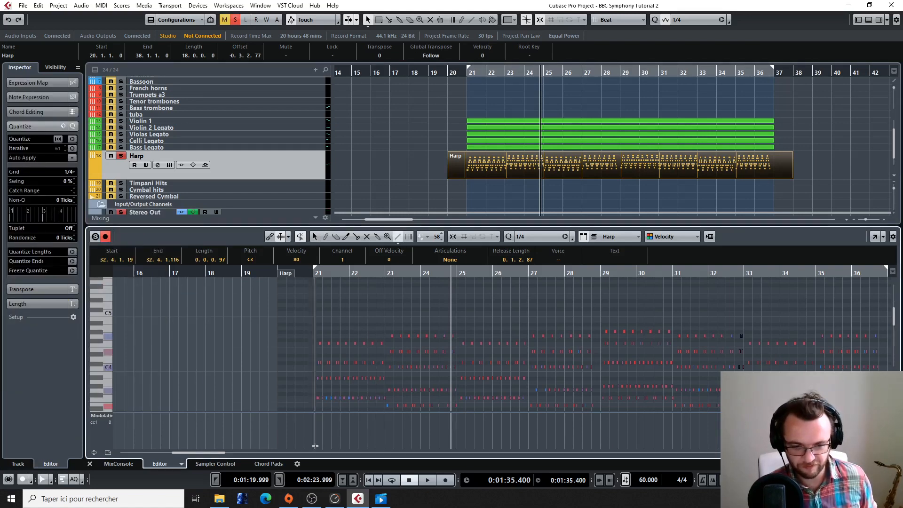
left_click_drag(400, 418, 413, 416)
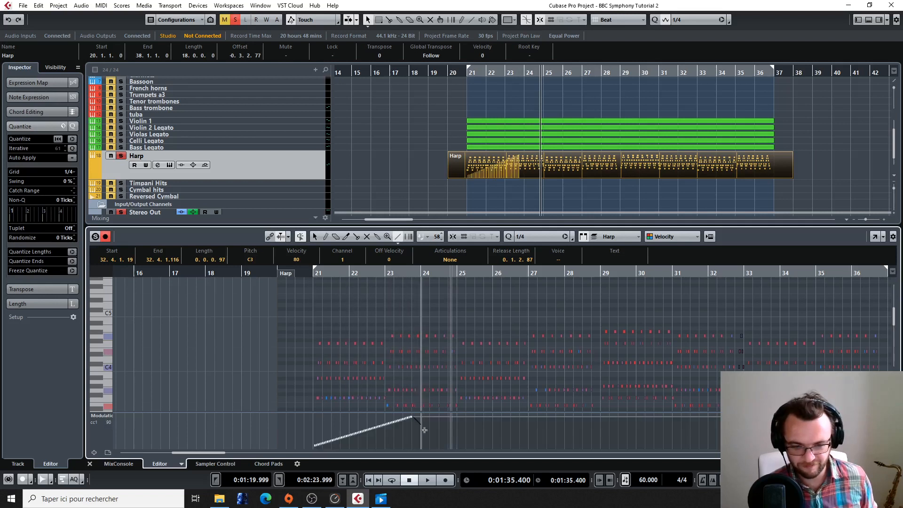
left_click_drag(445, 447, 453, 447)
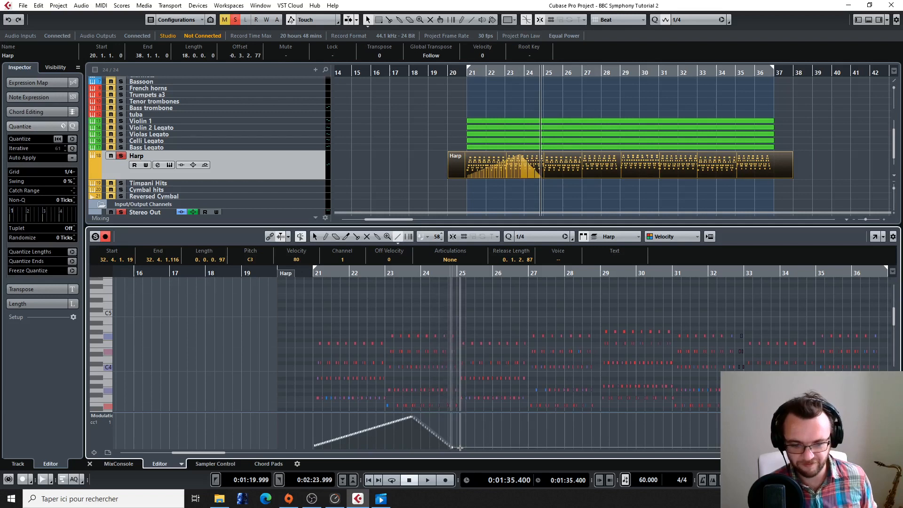
left_click_drag(518, 426, 533, 412)
left_click_drag(457, 443, 539, 414)
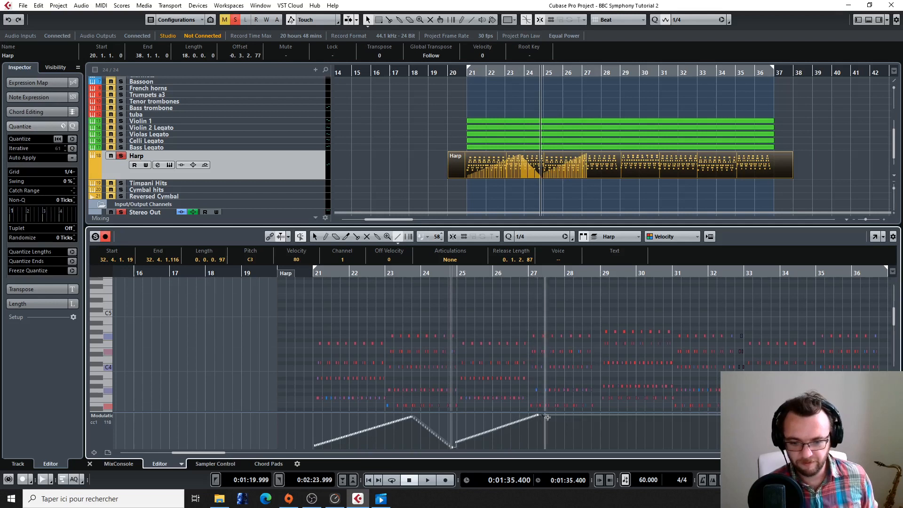
left_click_drag(592, 437, 682, 414)
left_click_drag(738, 433, 753, 440)
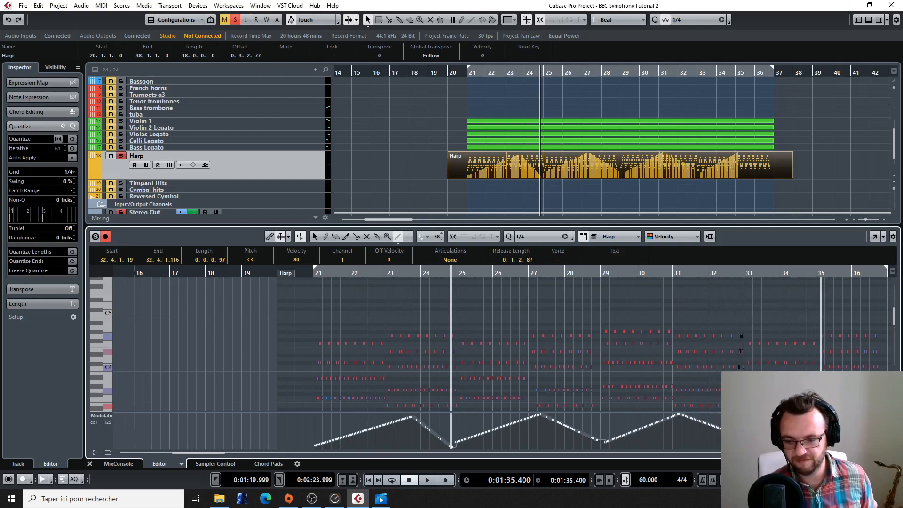
left_click_drag(886, 447, 887, 447)
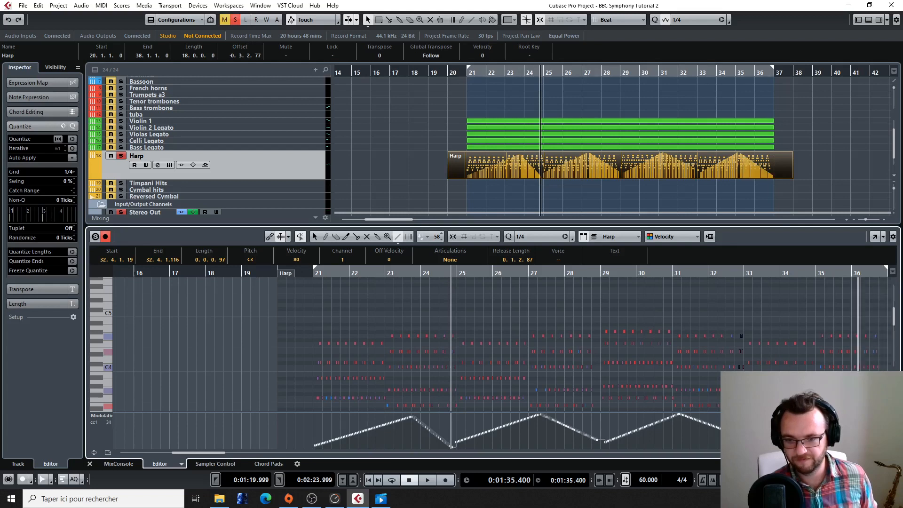
Draw matching CC11 expression swells on the Harp part, four linear rises and falls over bars 21 to 36.
left_click(108, 416)
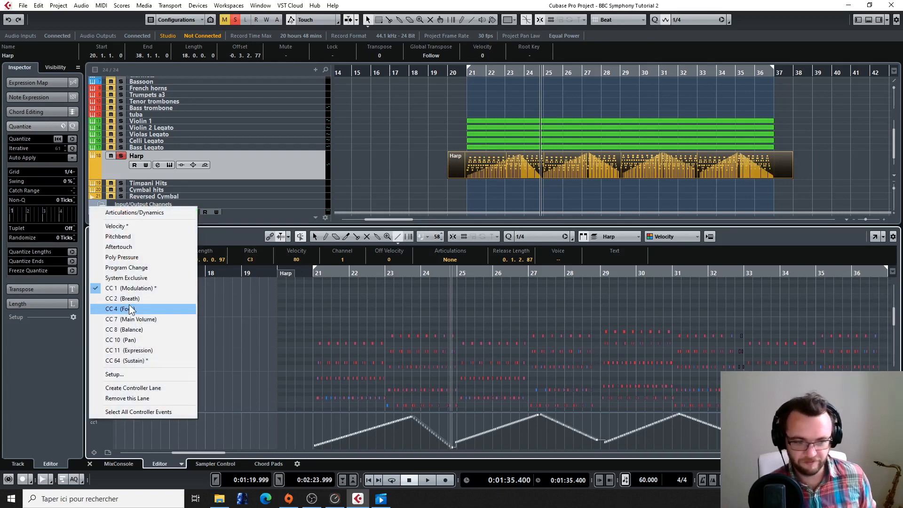
left_click(147, 350)
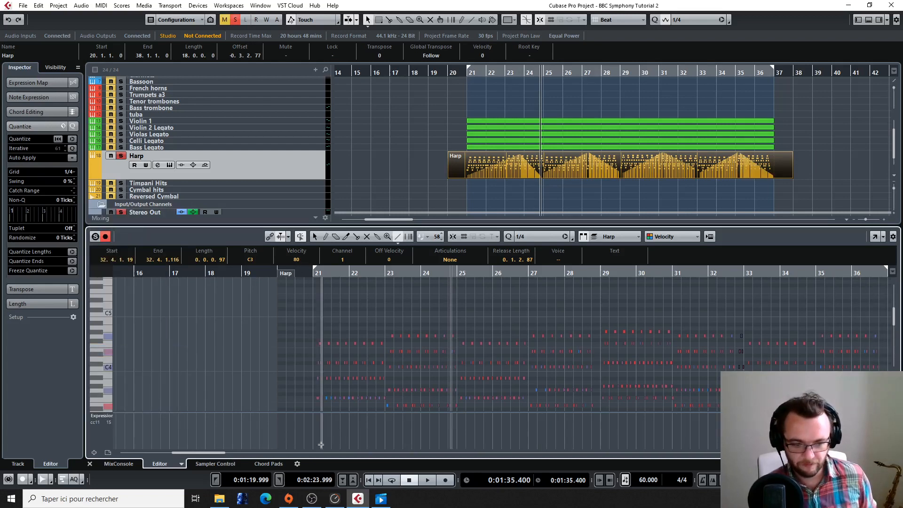
left_click_drag(313, 446, 414, 417)
left_click_drag(458, 439, 450, 444)
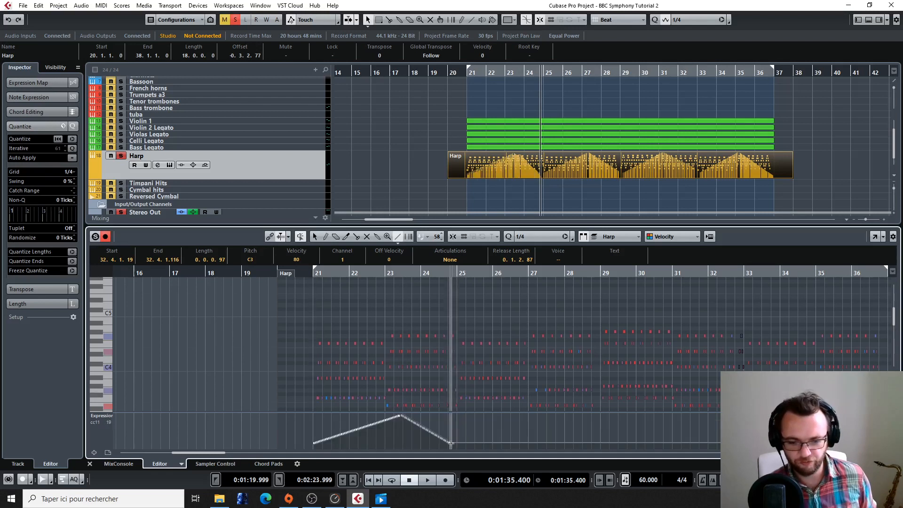
mouse_move(526, 416)
left_mouse_down()
mouse_move(599, 440)
mouse_move(681, 415)
left_mouse_up()
left_click_drag(681, 415, 749, 444)
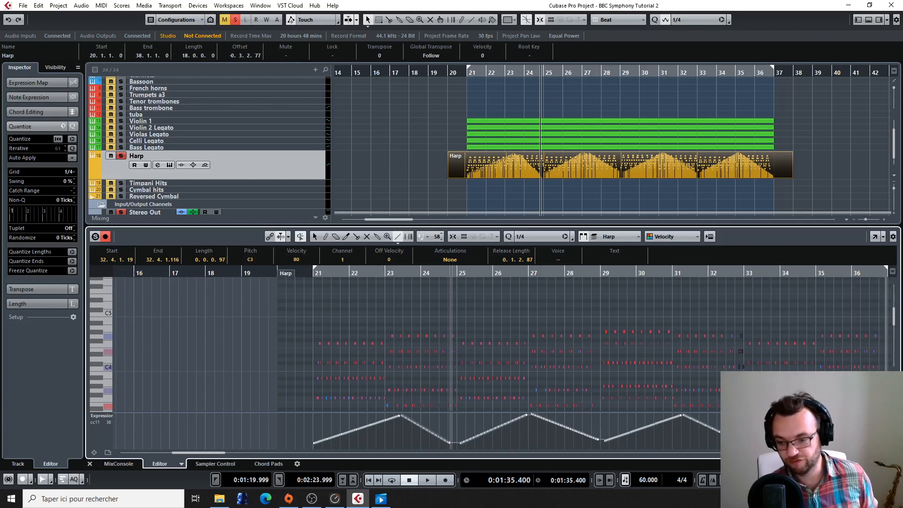
Play from bar 21 with the Harp unsoloed and trim the Harp part to start at 20.4.1 and end at bar 37.
left_click(464, 72)
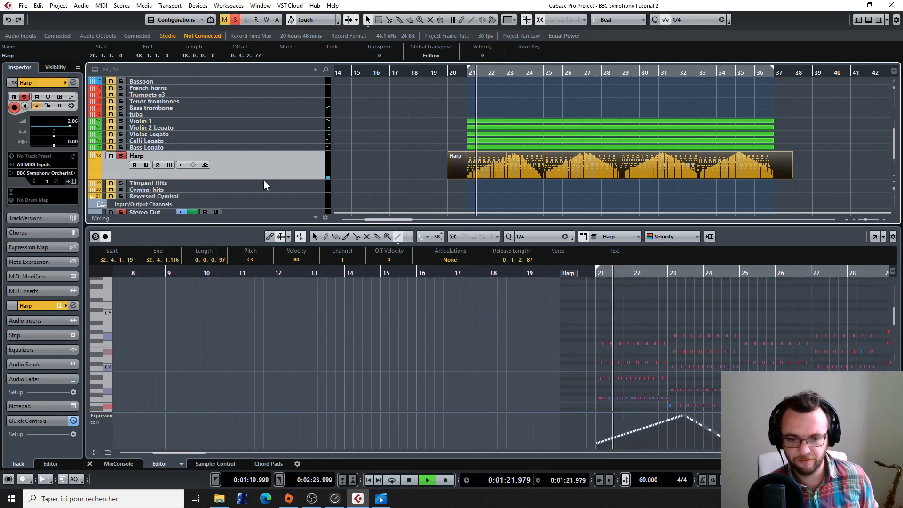
left_click(120, 156)
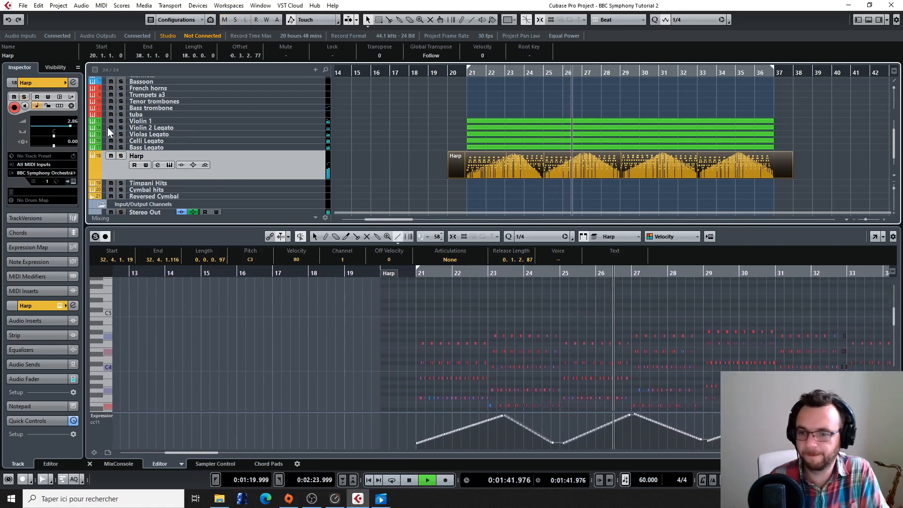
left_click_drag(793, 176, 774, 181)
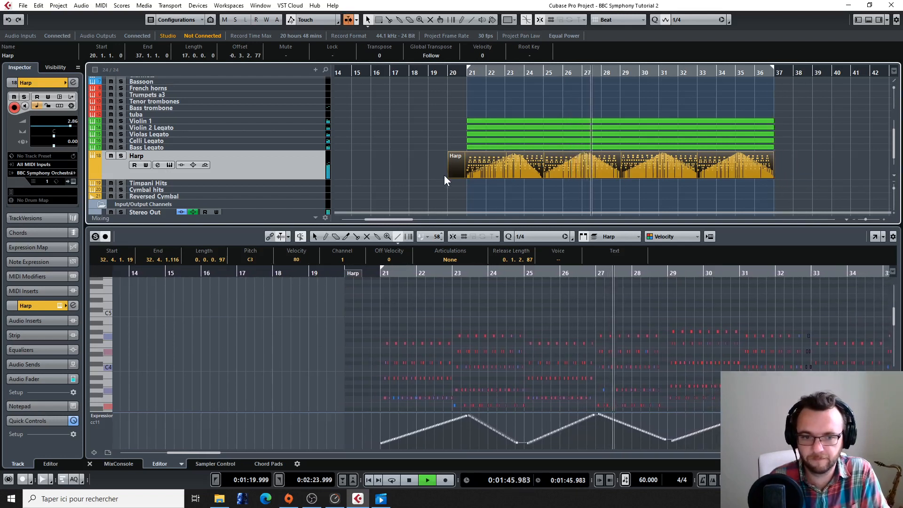
left_click_drag(459, 179, 464, 179)
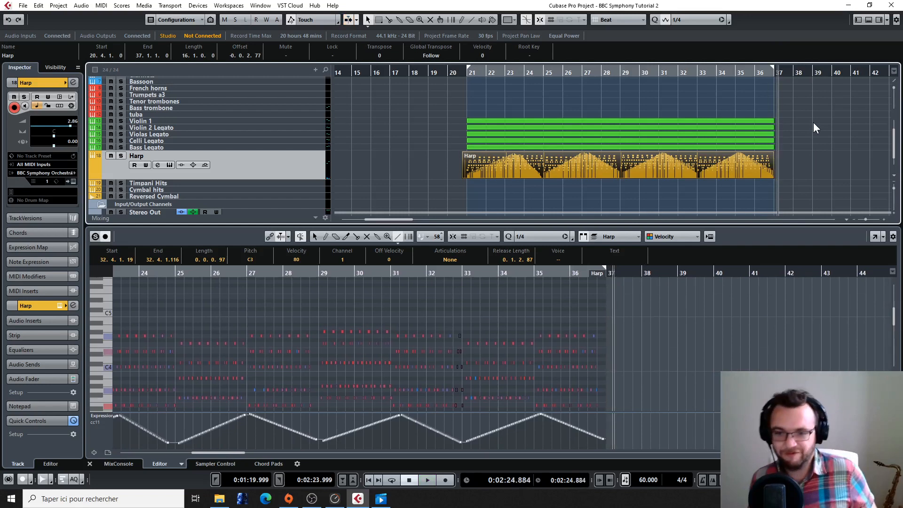
Copy the five string parts and the Harp part from bar 21 to bar 41.
scroll(649, 98, "up", 1)
scroll(638, 104, "down", 5)
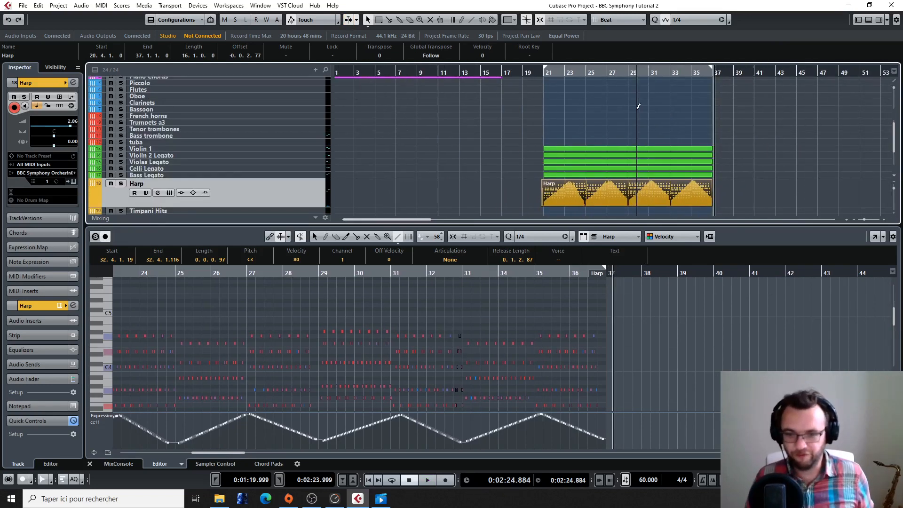
scroll(641, 106, "right", 3)
scroll(546, 113, "up", 1)
scroll(536, 155, "down", 5)
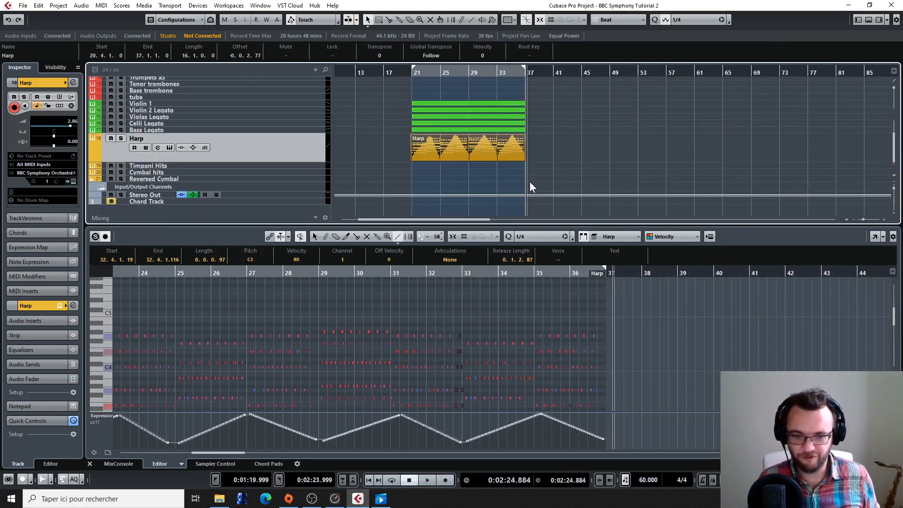
scroll(525, 113, "up", 5)
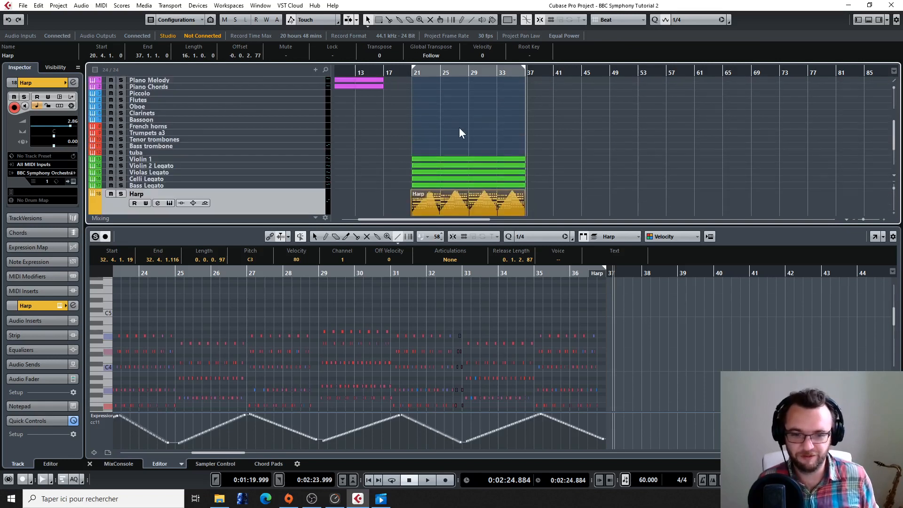
scroll(442, 129, "down", 4)
left_click_drag(618, 127, 430, 178)
left_click_drag(428, 131, 570, 131)
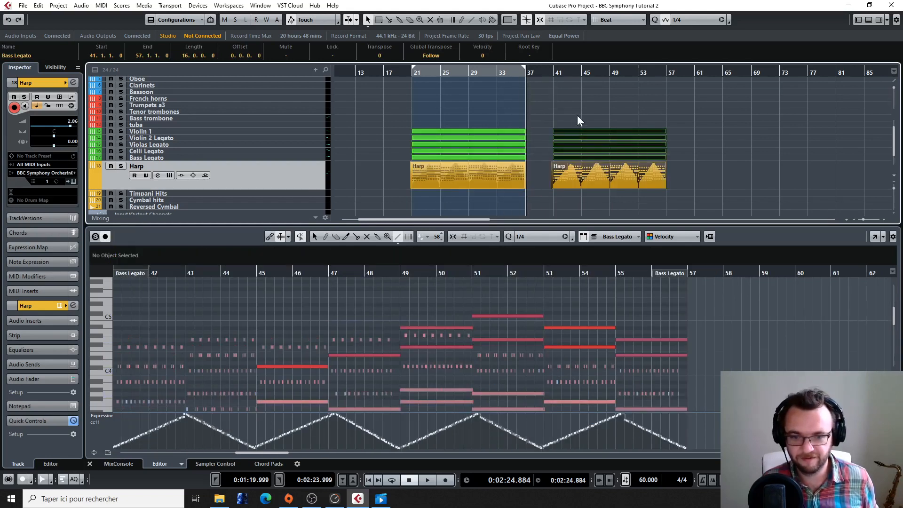
Copy the Bass Legato part at bar 41 onto the Bassoon track at the same position.
scroll(584, 107, "up", 5)
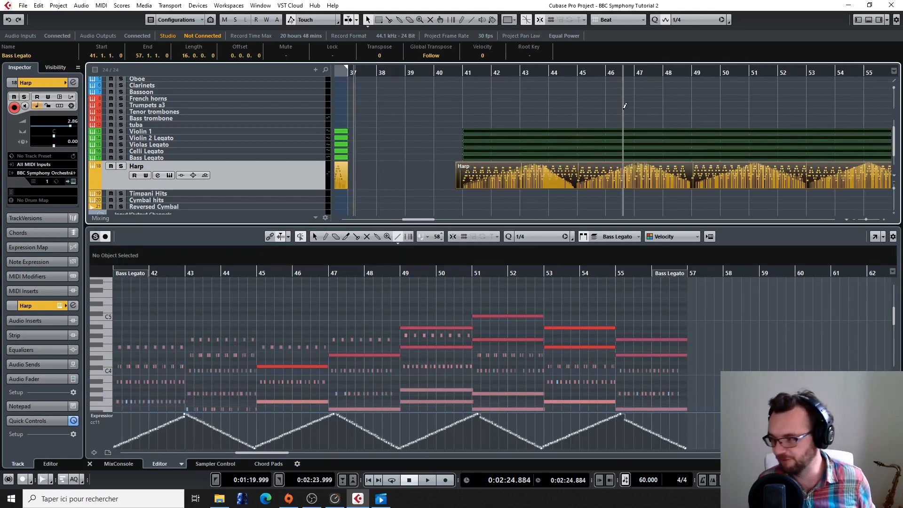
scroll(624, 106, "up", 1)
scroll(519, 94, "up", 2)
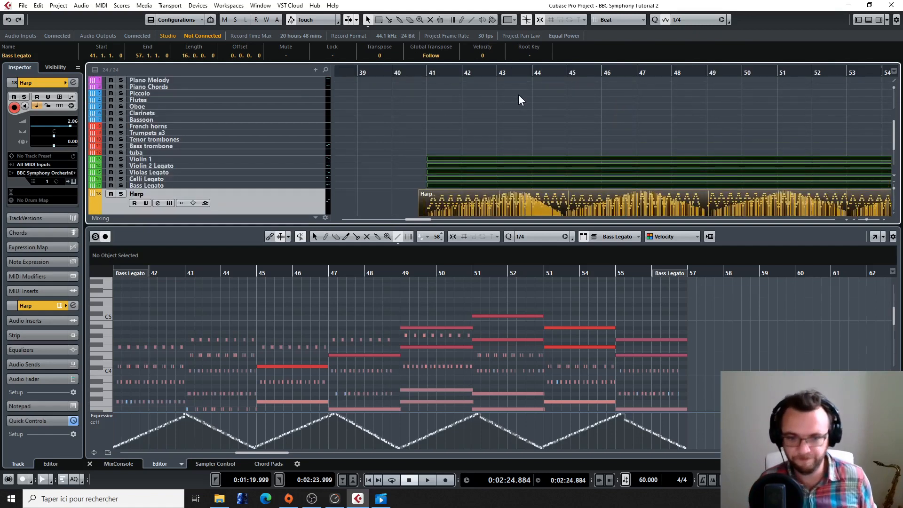
scroll(610, 98, "down", 1)
left_click(580, 117)
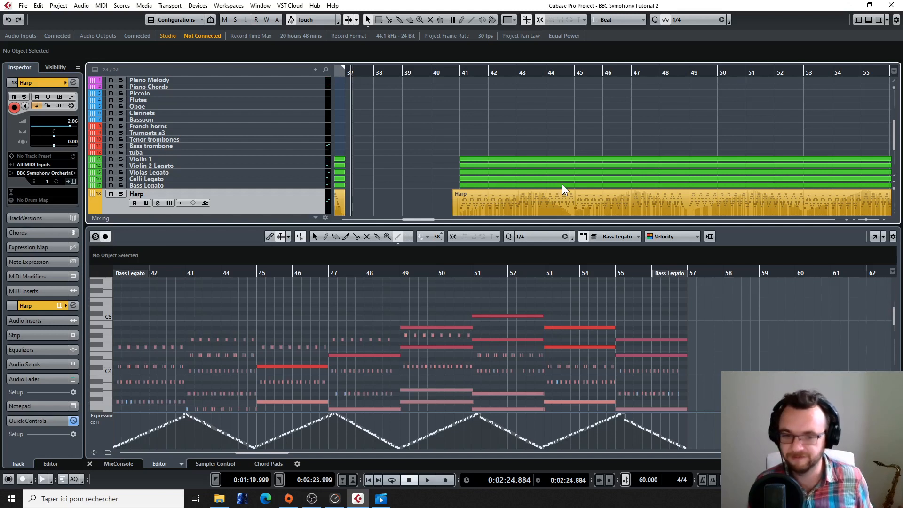
left_click_drag(574, 186, 573, 122)
Solo the Bassoon track and play its part from bar 41 to about bar 44.
left_click(121, 119)
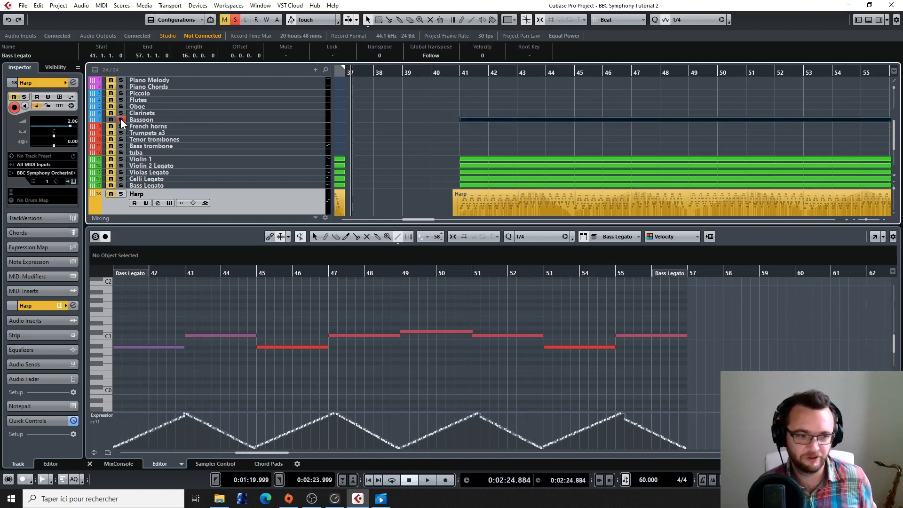
left_click(456, 73)
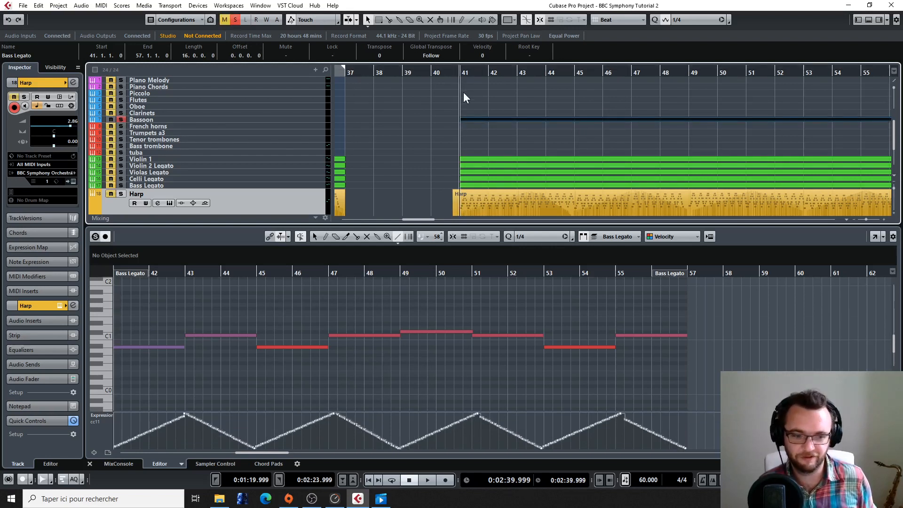
key("space")
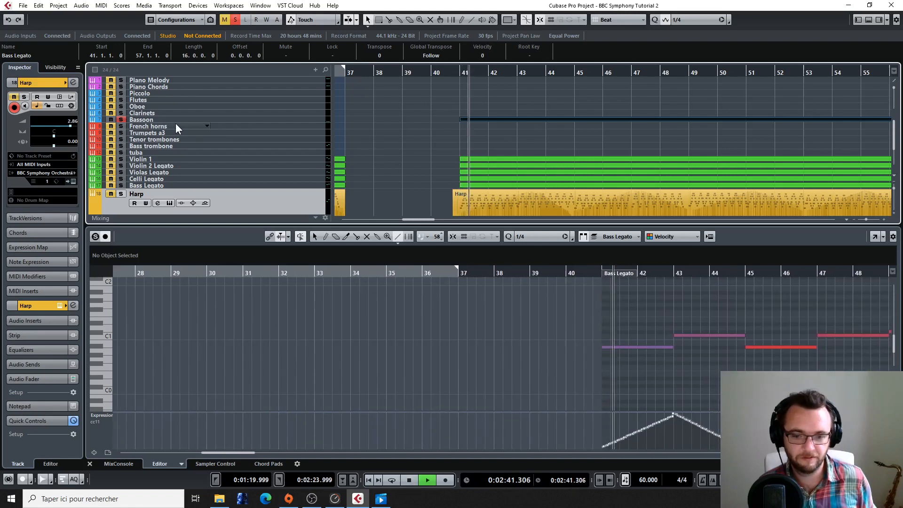
left_click(546, 119)
key("space")
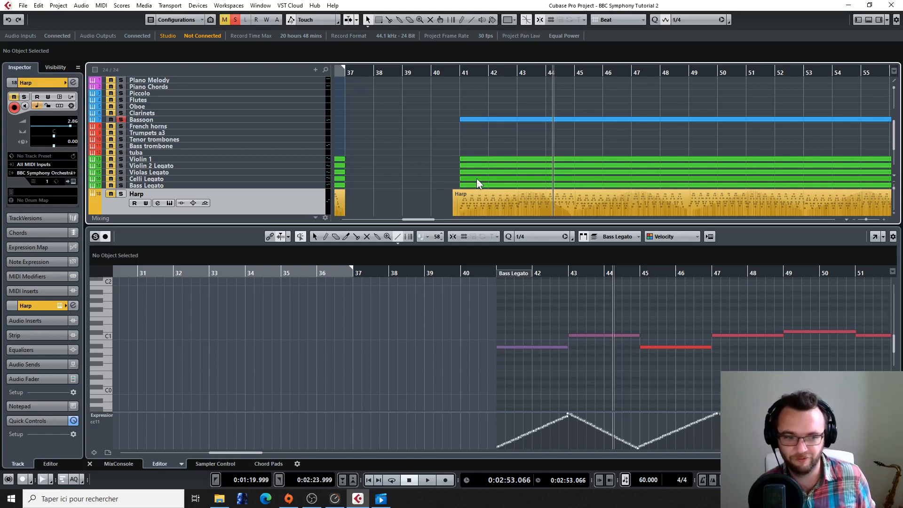
Copy the Celli Legato part at bar 41 to the Clarinets and raise its notes two octaves to start on F3, playing the result.
left_click_drag(476, 179, 477, 113)
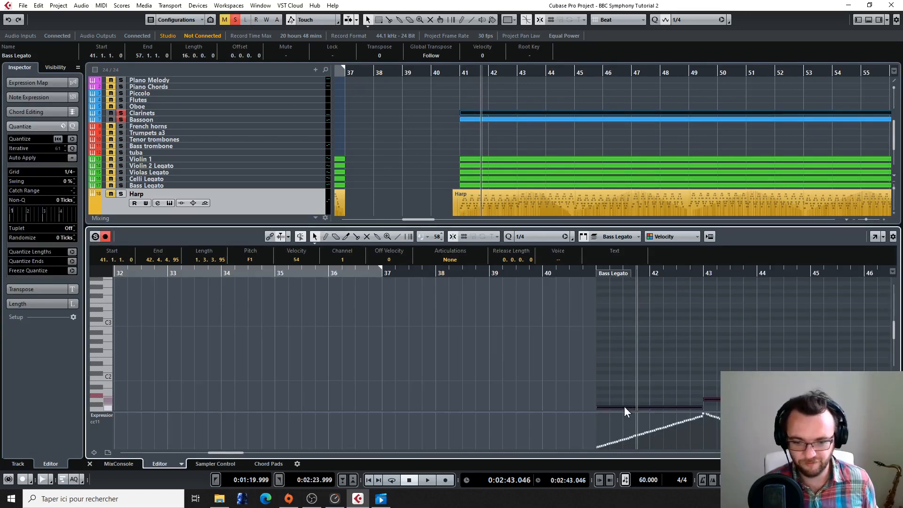
left_click_drag(625, 407, 625, 300)
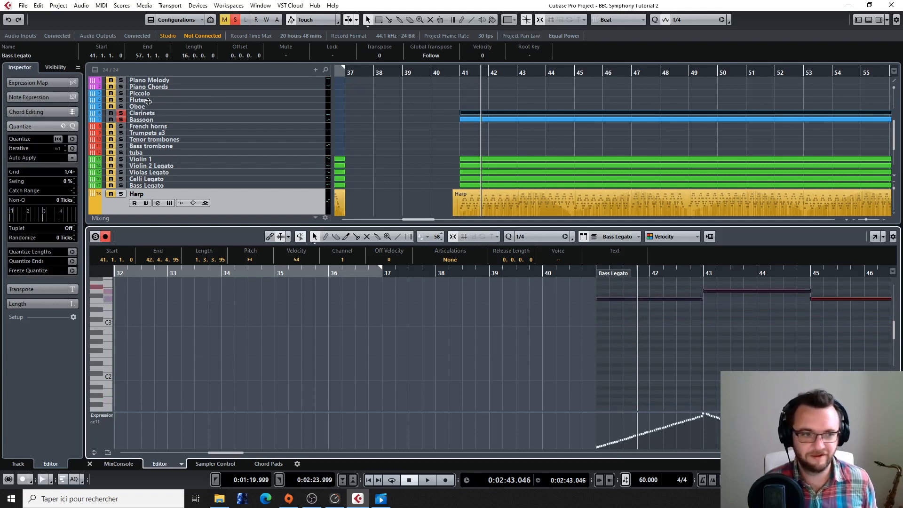
key("space")
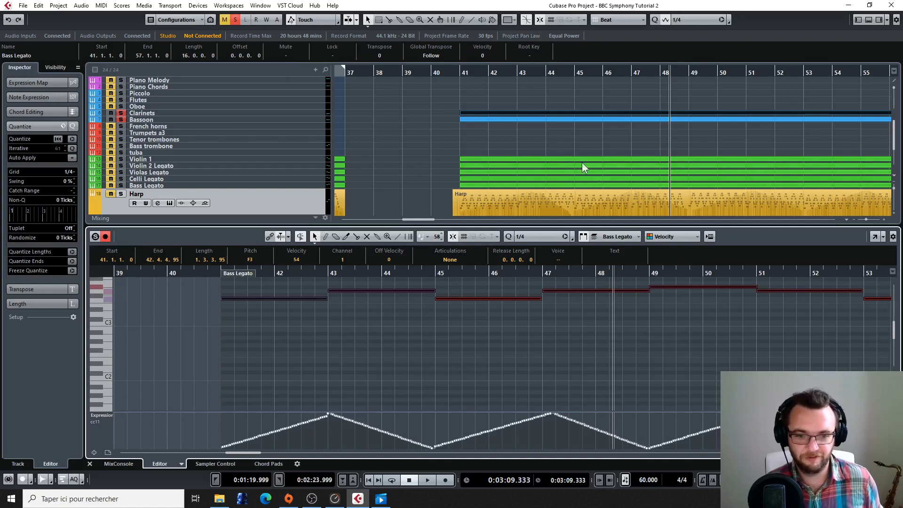
Copy the Violas Legato part at bar 41 to the Oboe track, solo it, and raise its notes one octave to start on Db4.
left_click_drag(506, 171, 509, 106)
left_click(120, 106)
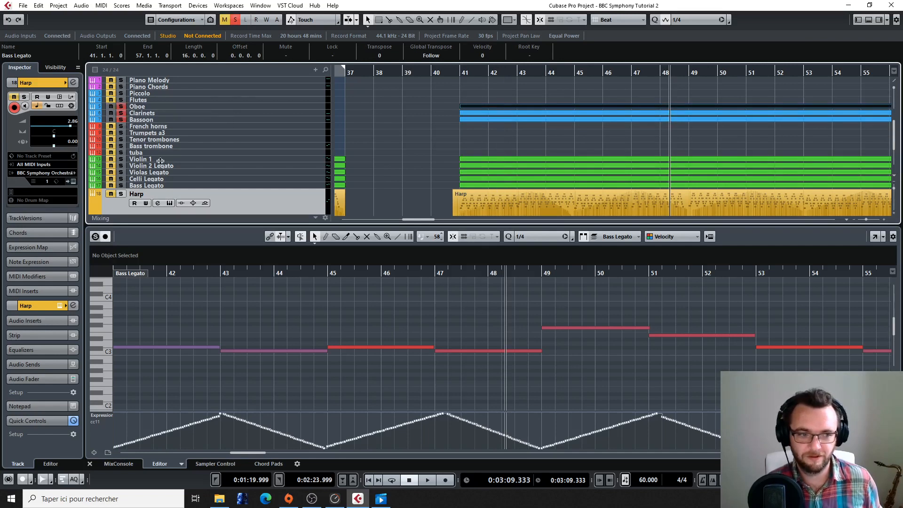
scroll(447, 327, "down", 5)
left_click_drag(318, 304, 620, 380)
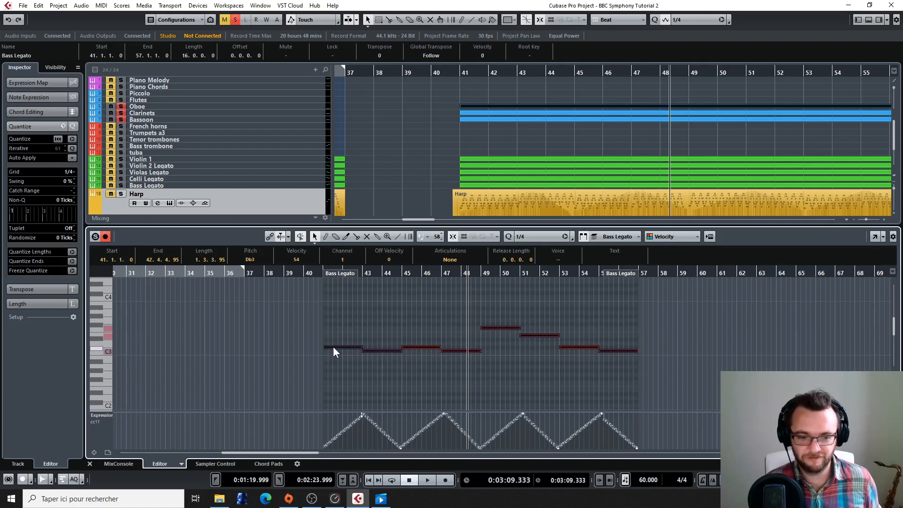
left_click_drag(333, 346, 334, 294)
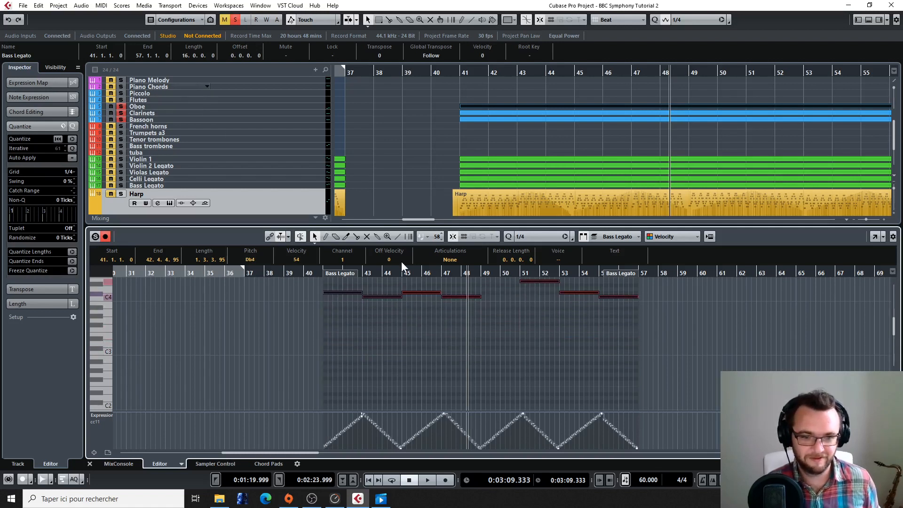
Examine the transposed Oboe notes and show the Bassoon part in the note editor.
left_click(257, 165)
scroll(465, 342, "up", 3)
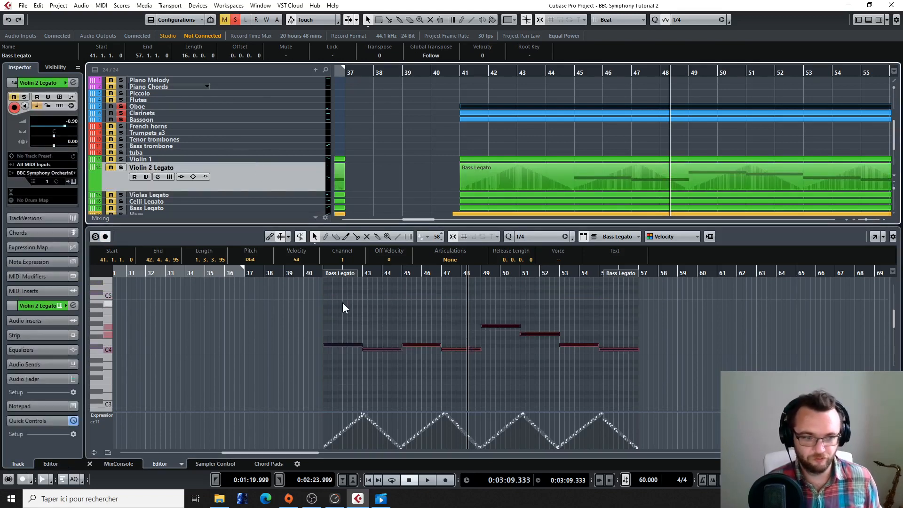
left_click_drag(339, 304, 584, 377)
left_click(481, 119)
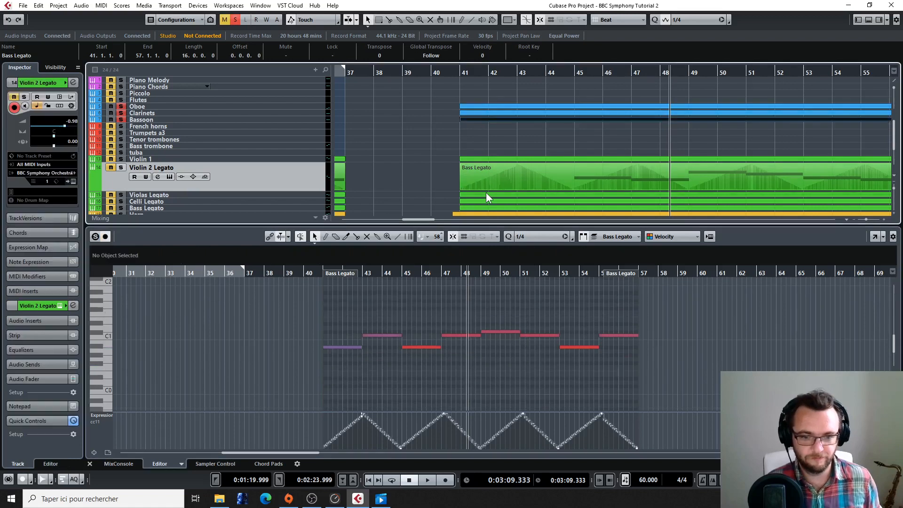
Copy the Violin 2 Legato part at bar 41 to the Flutes track, solo it, and raise its notes one octave to start on F4.
left_click_drag(487, 190, 486, 99)
left_click_drag(415, 304, 601, 382)
left_click_drag(416, 348, 417, 294)
left_click(120, 100)
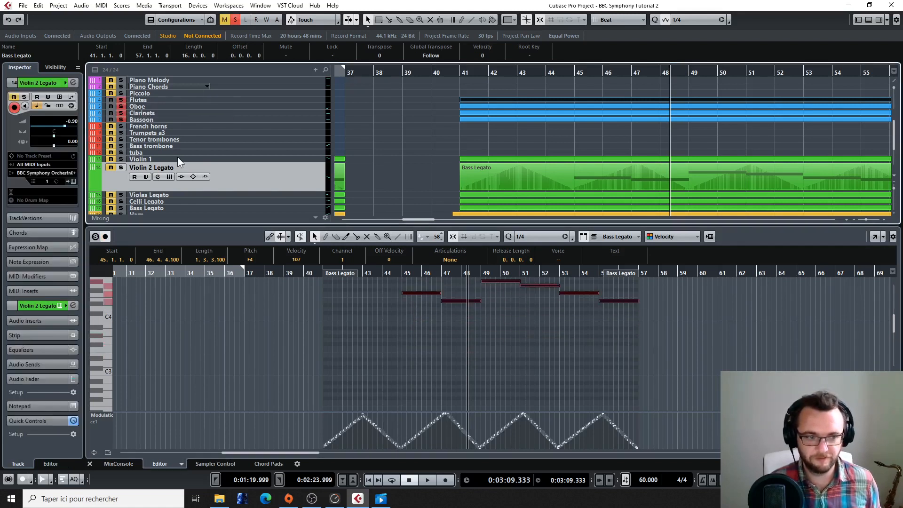
left_click(417, 293)
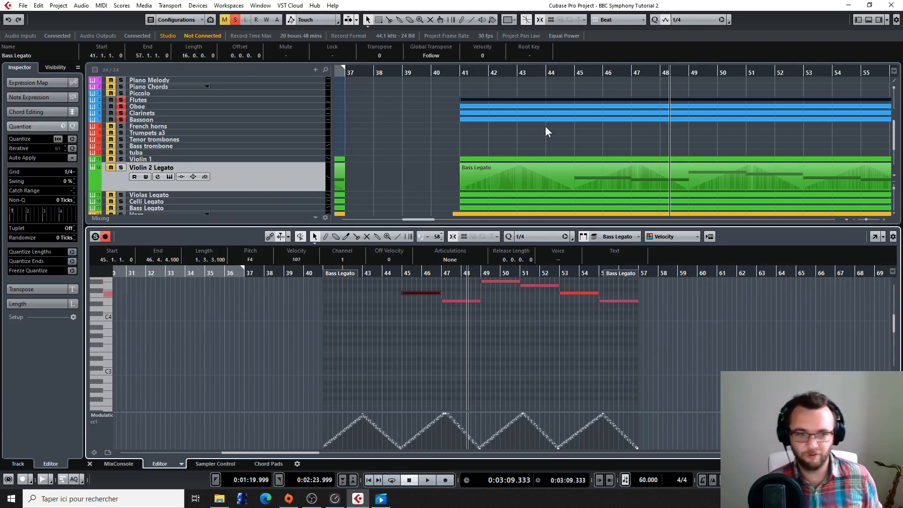
Play the soloed woodwind tracks together from bar 41 to the end of their parts at bar 57.
scroll(652, 104, "down", 3, "ctrl")
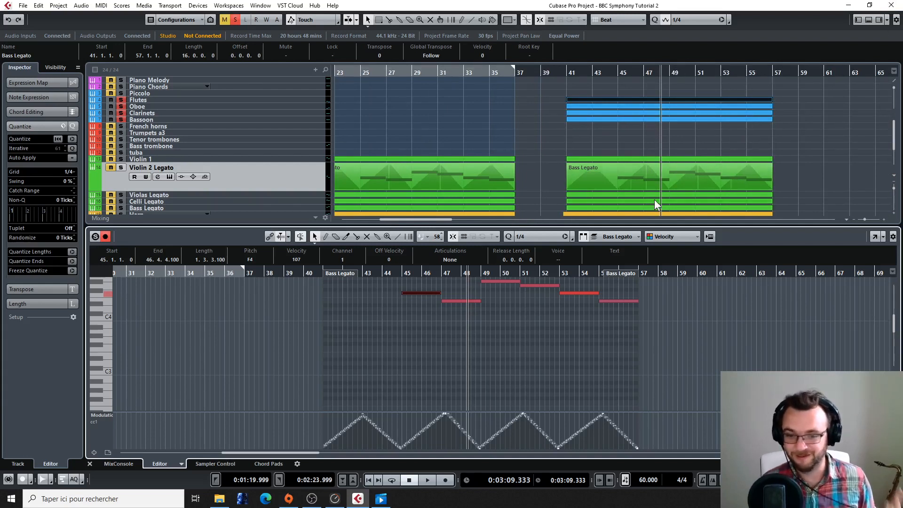
left_click(565, 73)
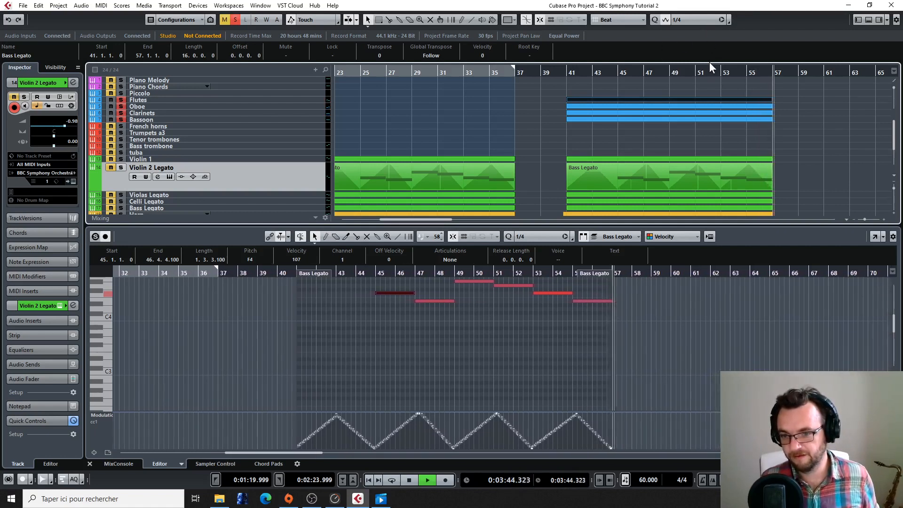
key("space")
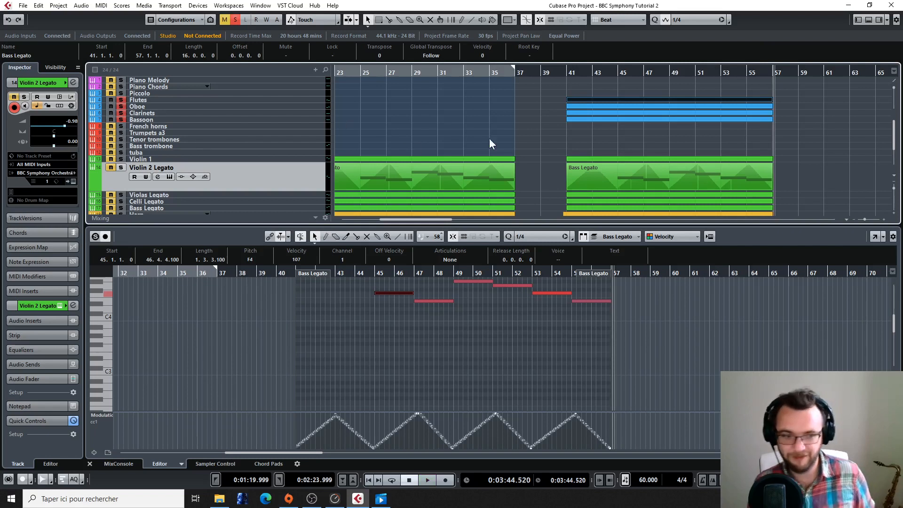
Delete the Celli Legato part at bar 41.
scroll(480, 143, "down", 2)
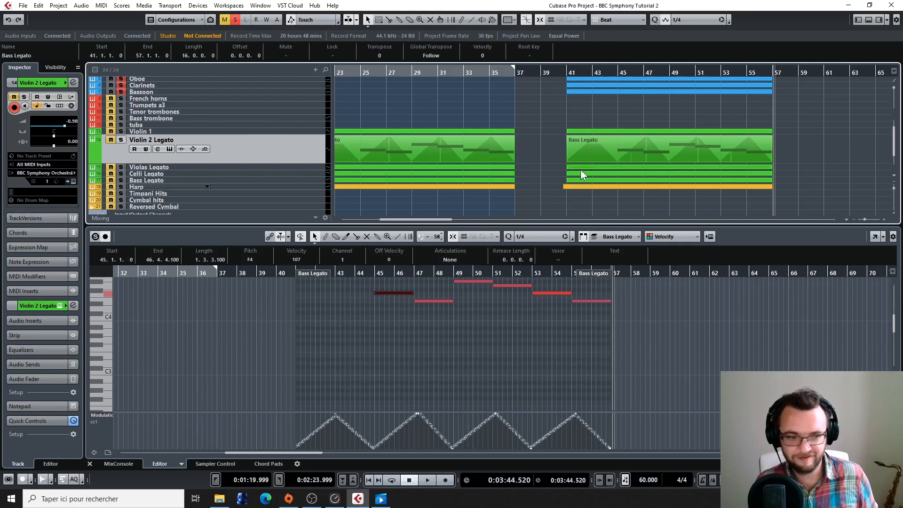
left_click(301, 173)
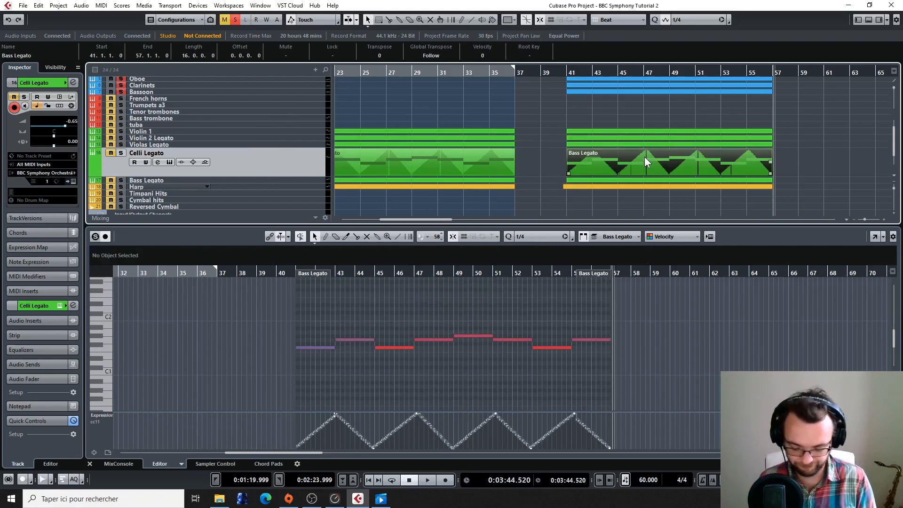
key("Delete")
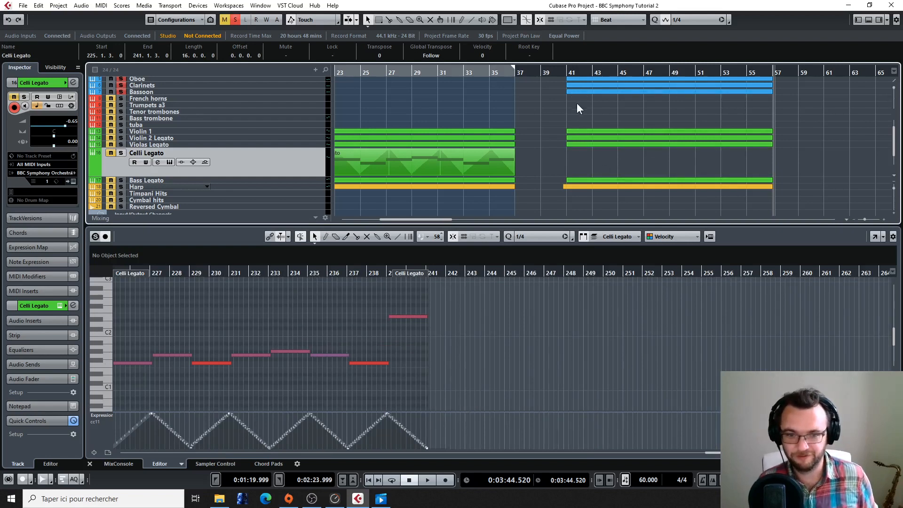
Return the cursor to bar 41, turn off the woodwind solos, and check the Celli Legato instrument's loaded patch.
left_click(566, 76)
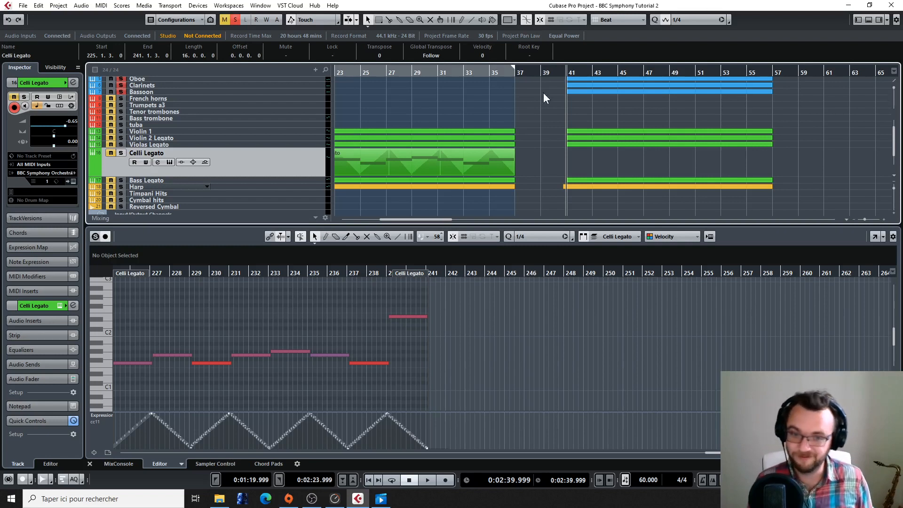
scroll(144, 102, "up", 2)
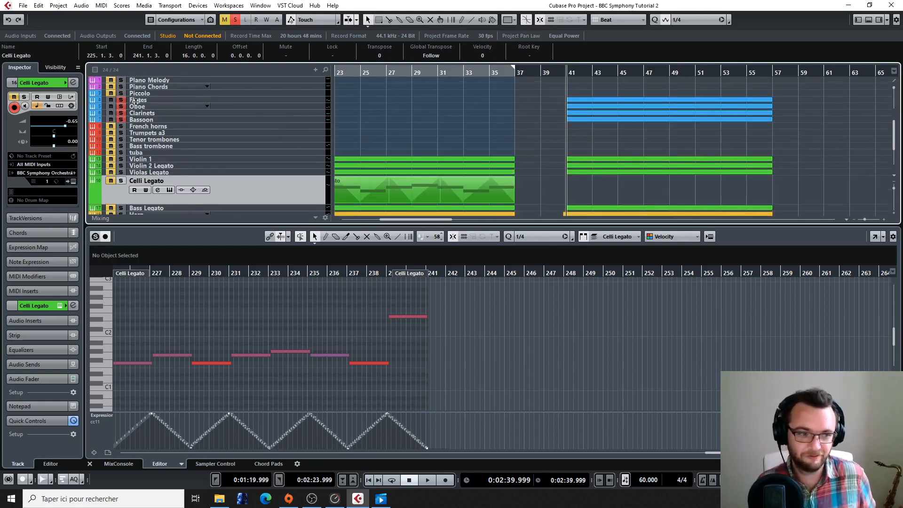
left_click(121, 120)
scroll(535, 147, "down", 2)
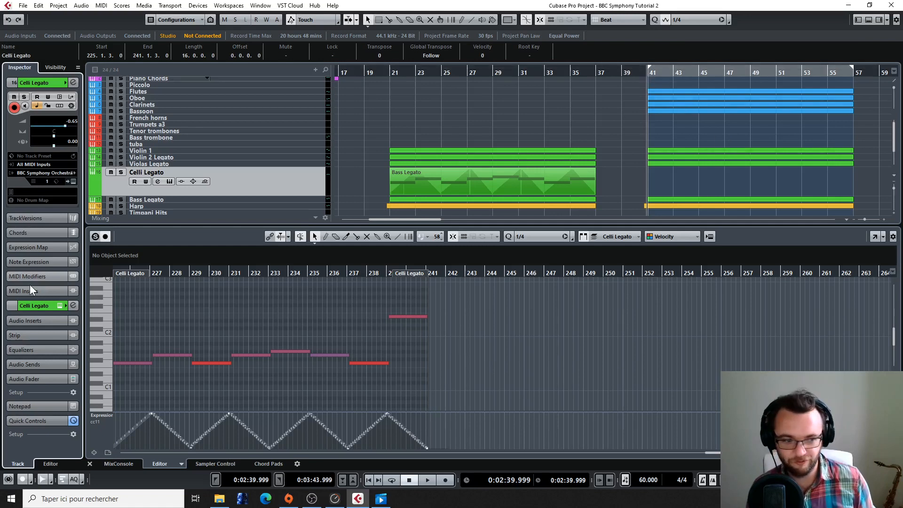
left_click(59, 307)
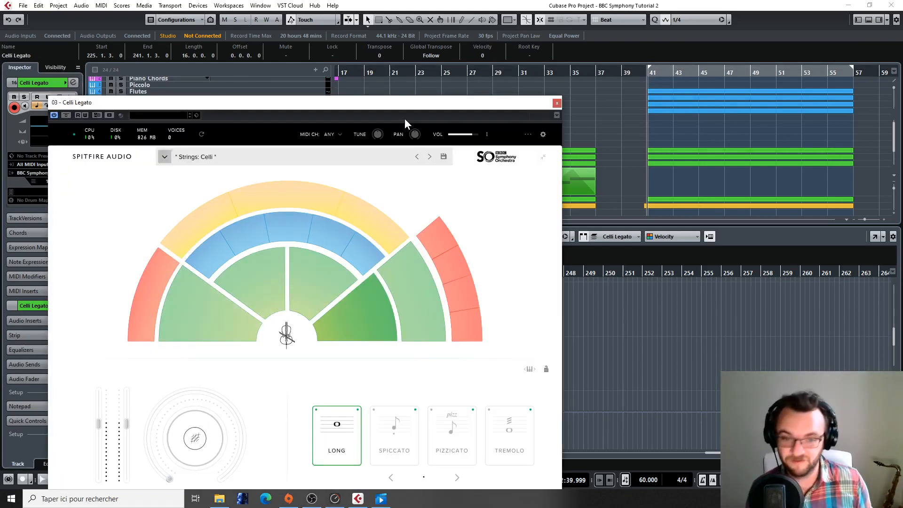
left_click(557, 103)
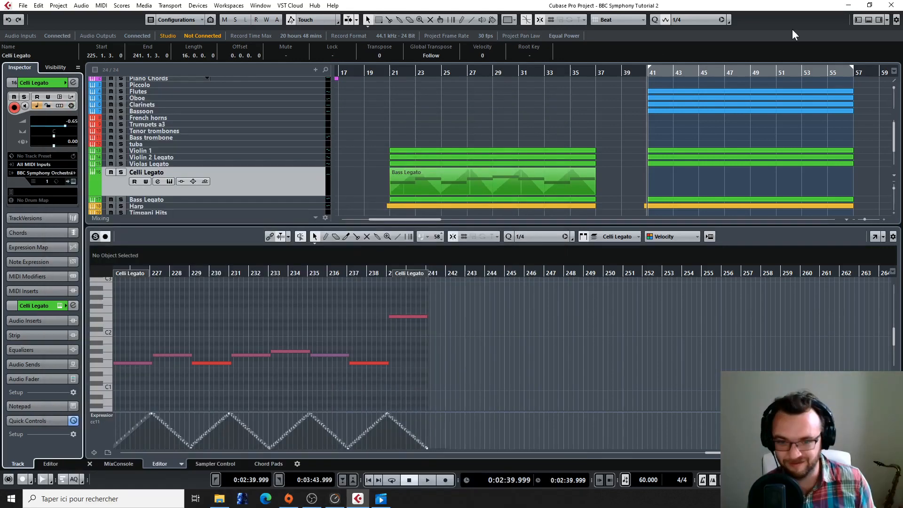
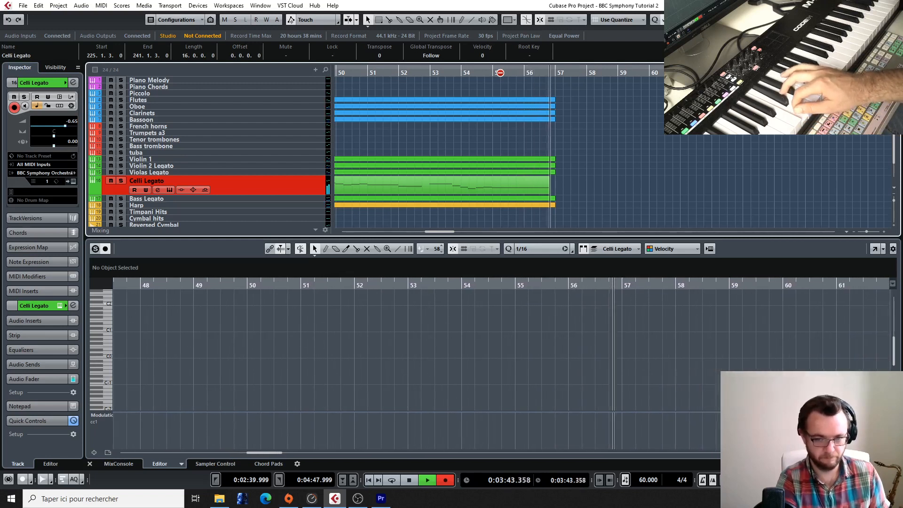
Stop recording the new Celli Legato melody near bar 57 and return the cursor to bar 41.
key("space")
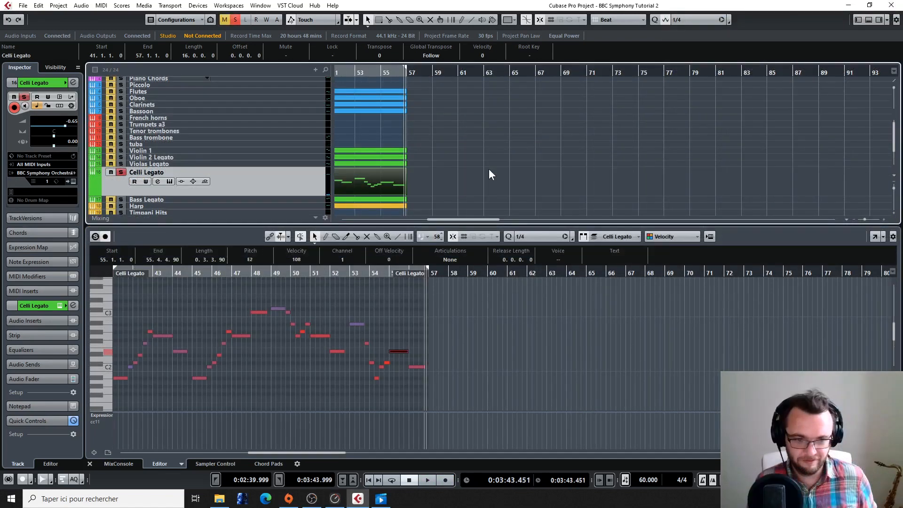
left_click(488, 74)
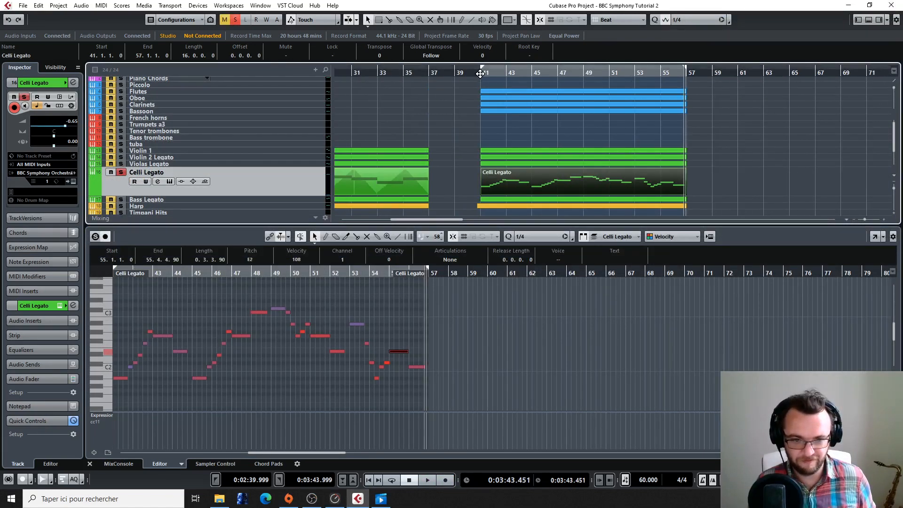
scroll(214, 398, "left", 5)
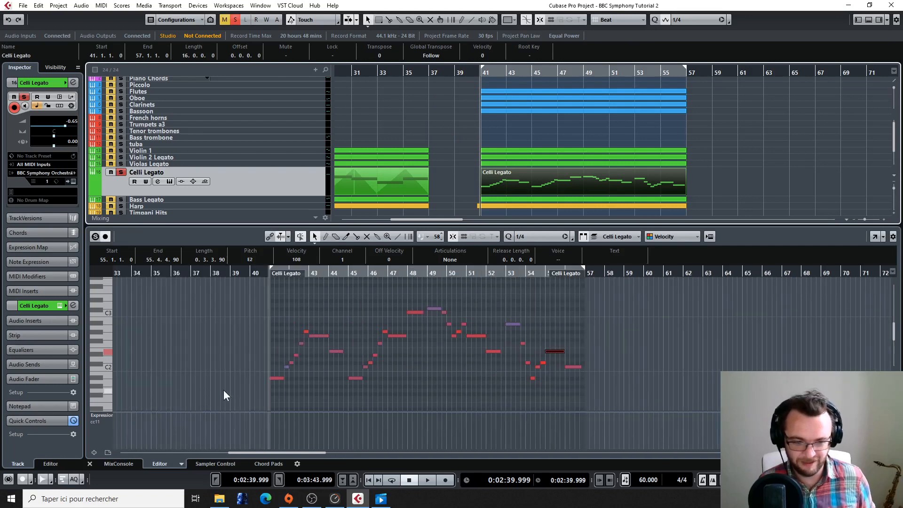
Draw four rising and falling CC 11 (Expression) swells with the Line tool under the Celli Legato melody from bar 41 to 57.
left_click(106, 415)
left_click(302, 430)
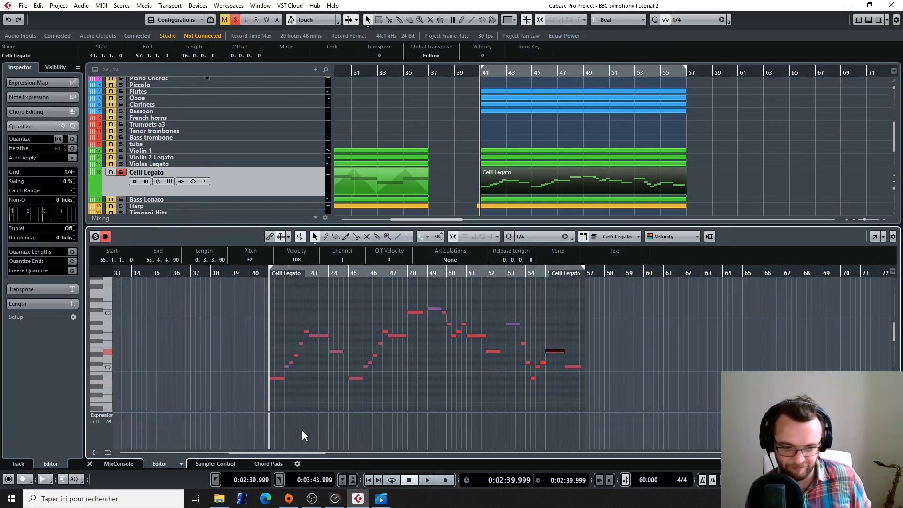
left_click(398, 237)
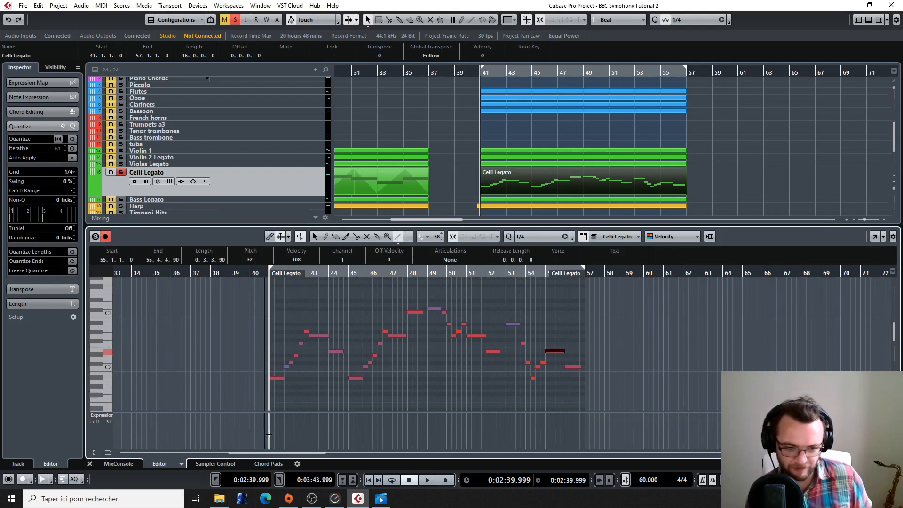
mouse_move(269, 434)
left_mouse_down()
mouse_move(315, 413)
mouse_move(337, 437)
left_mouse_up()
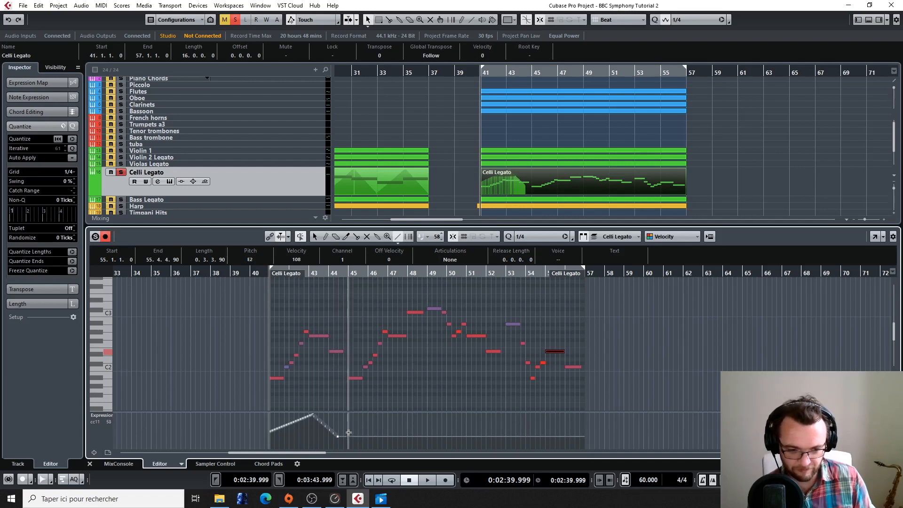
mouse_move(349, 436)
left_mouse_down()
mouse_move(391, 414)
mouse_move(413, 429)
left_mouse_up()
mouse_move(414, 431)
left_mouse_down()
mouse_move(476, 419)
mouse_move(496, 436)
left_mouse_up()
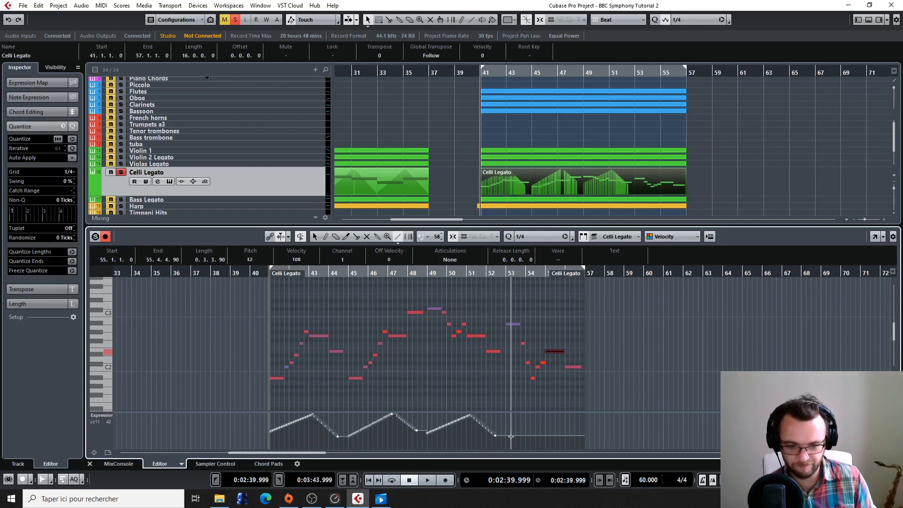
left_click_drag(504, 438, 583, 440)
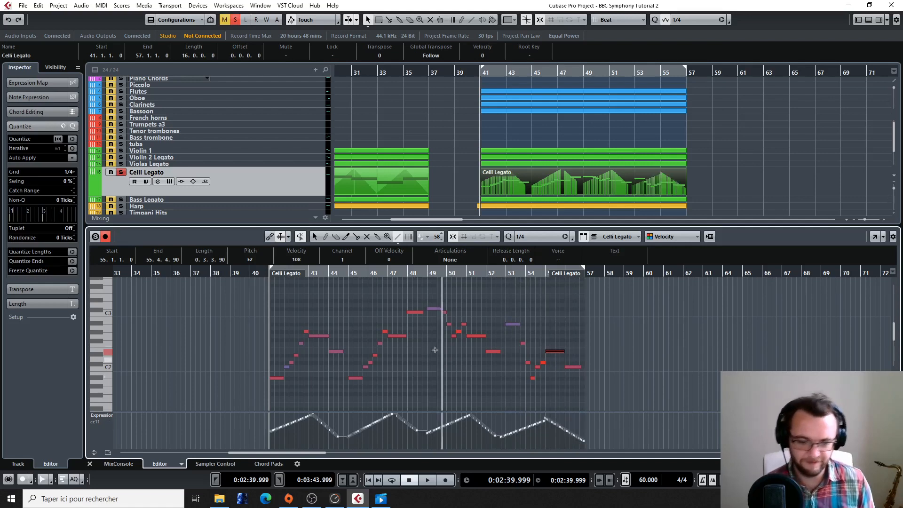
Show the CC 1 (Modulation) lane and draw four matching rising and falling swells under the Celli Legato melody.
left_click(109, 417)
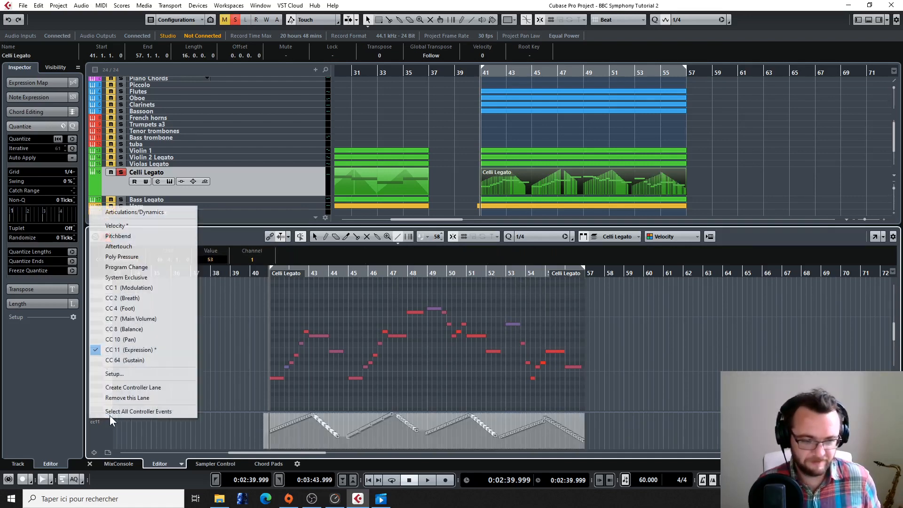
left_click(129, 288)
mouse_move(270, 440)
left_mouse_down()
mouse_move(318, 417)
mouse_move(338, 436)
mouse_move(392, 414)
mouse_move(444, 431)
mouse_move(472, 414)
mouse_move(501, 437)
left_mouse_up()
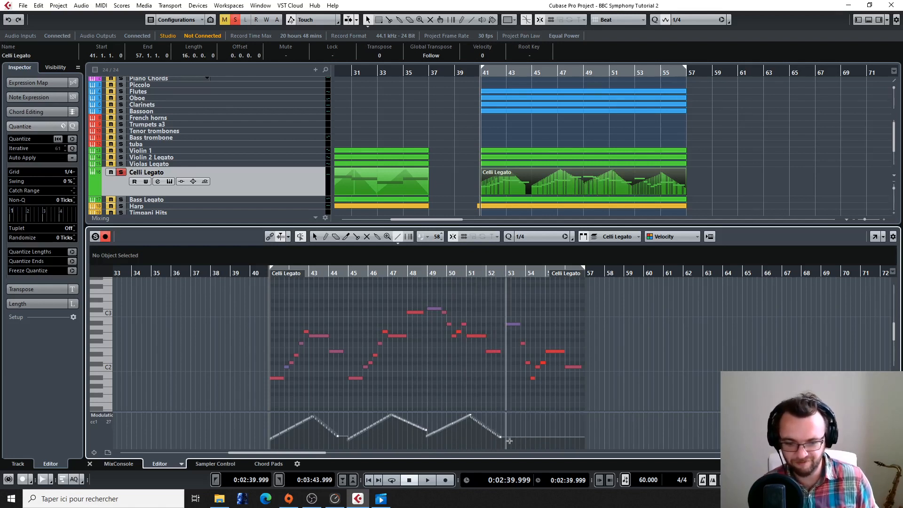
left_click_drag(553, 409, 576, 436)
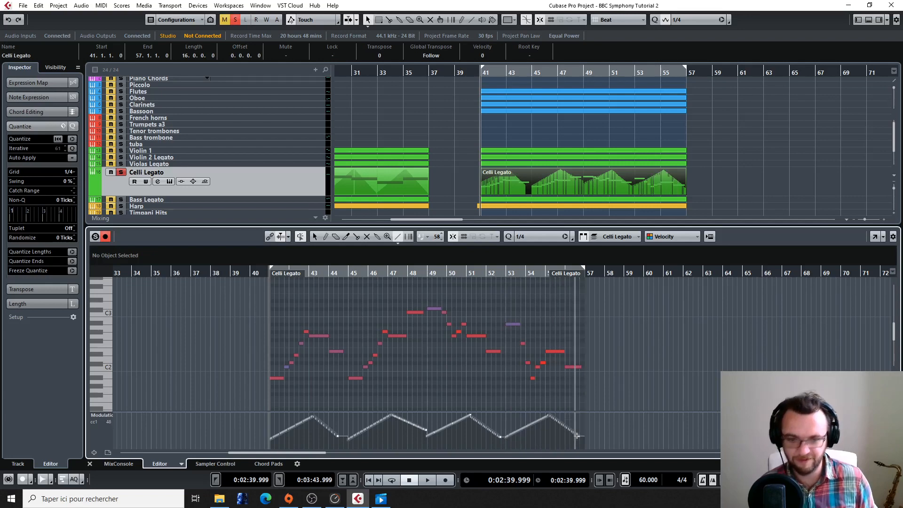
Turn off the Celli Legato solo, play the arrangement from bar 41, and slightly lower the cello instrument's volume.
left_click(120, 173)
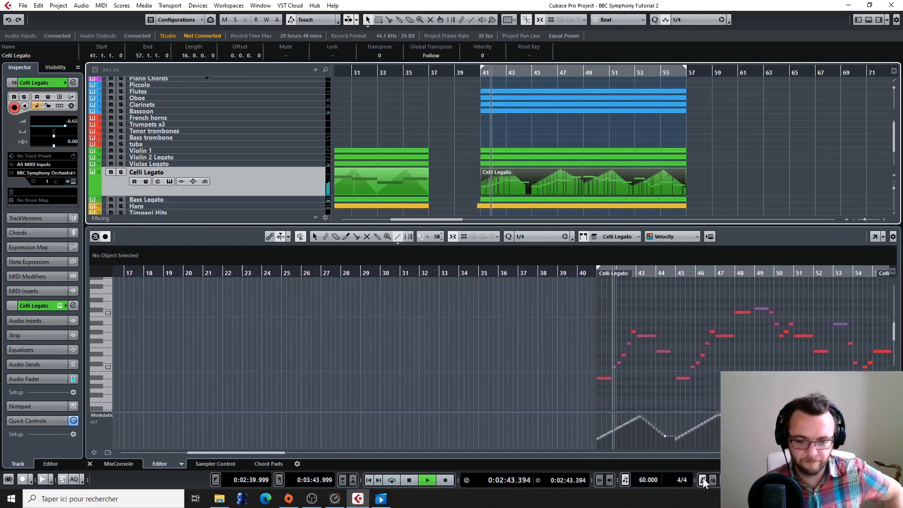
left_click(62, 305)
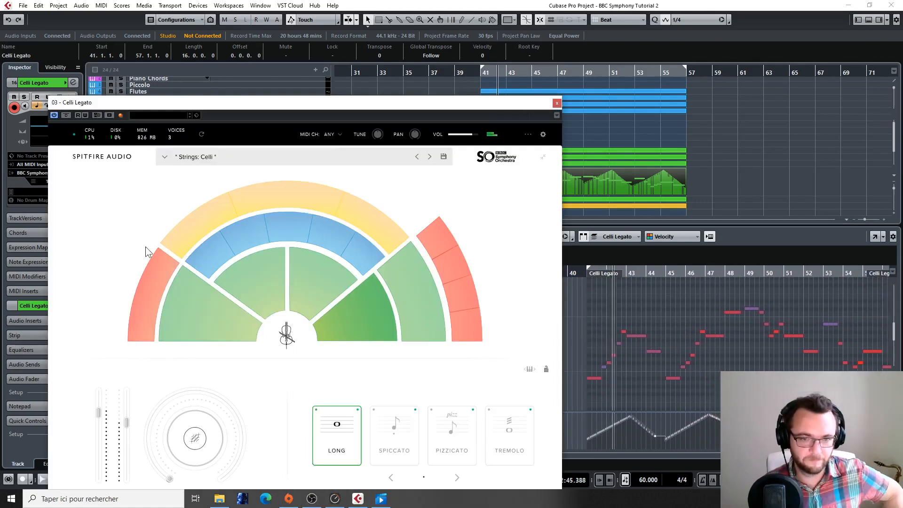
left_click_drag(471, 135, 468, 136)
left_click(557, 103)
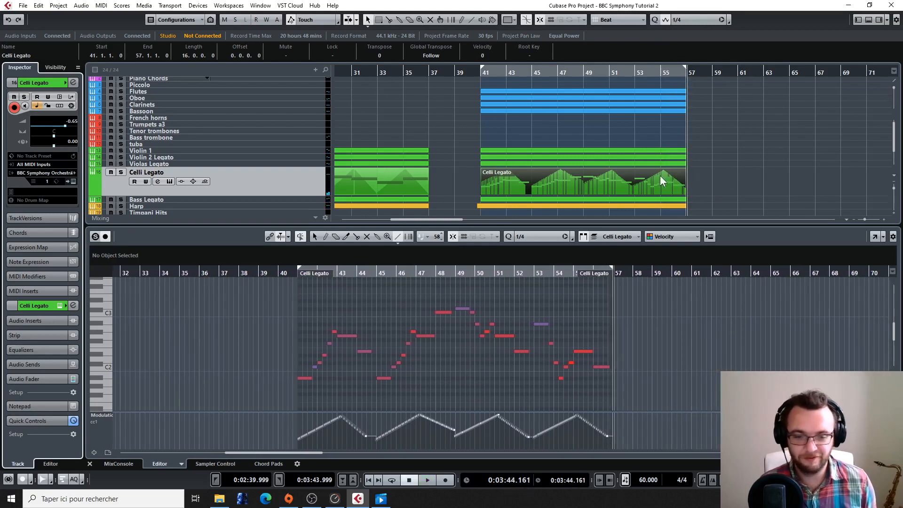
Replace the Violin 1 part at bar 41 with a copy of the Celli Legato melody part.
left_click(566, 151)
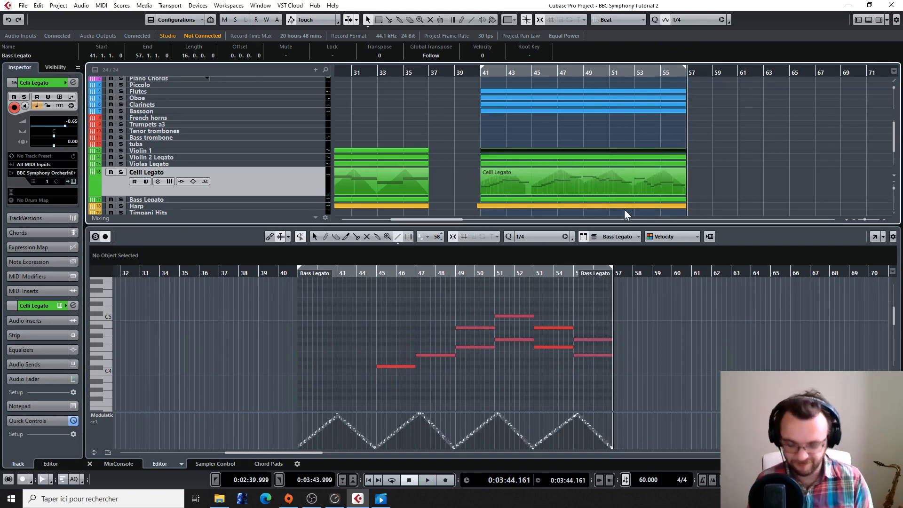
key("Delete")
left_click_drag(564, 184, 562, 149)
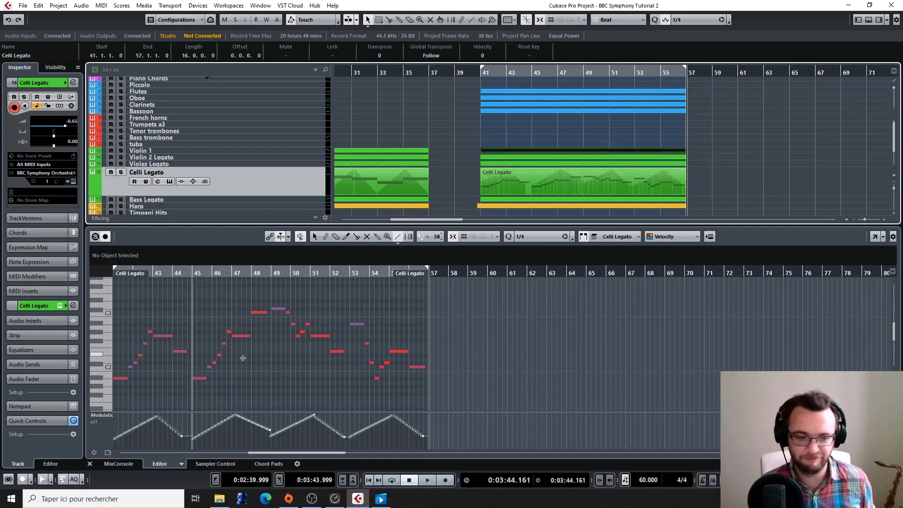
Raise all notes of the copied melody on Violin 1 two octaves to start on Bb3.
scroll(507, 307, "up", 2)
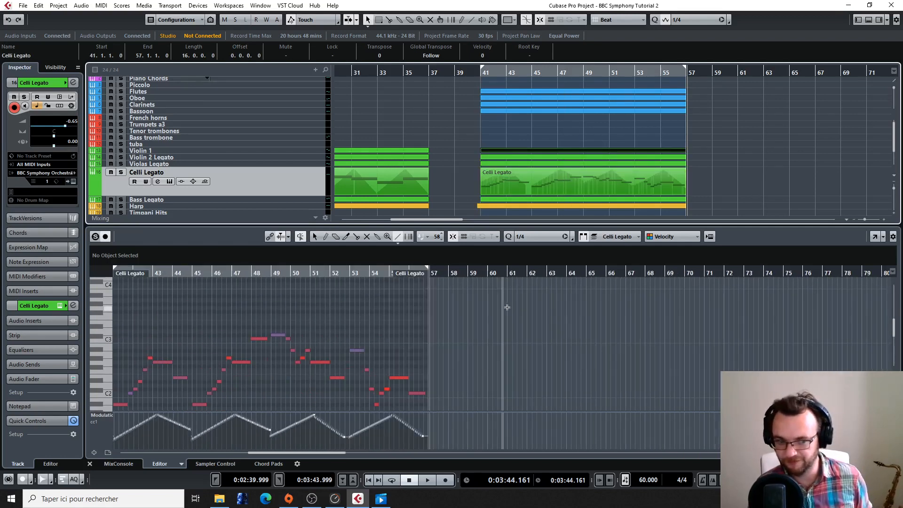
scroll(507, 307, "left", 5)
scroll(358, 328, "down", 2)
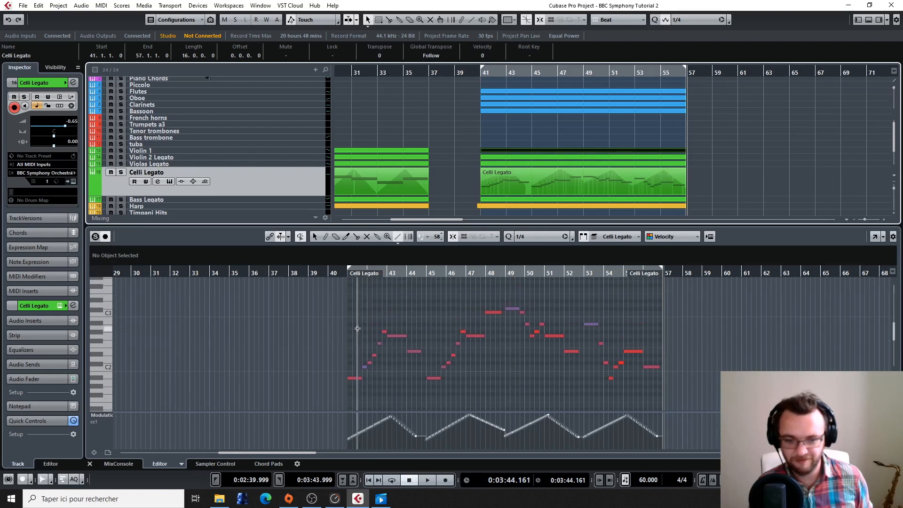
left_click(371, 317)
left_click_drag(264, 284, 593, 385)
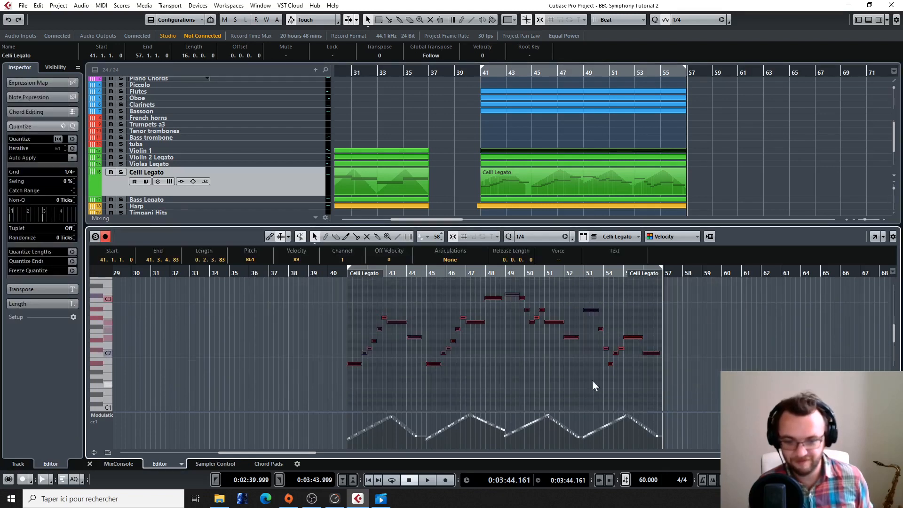
left_click_drag(353, 363, 354, 300)
scroll(463, 332, "up", 3)
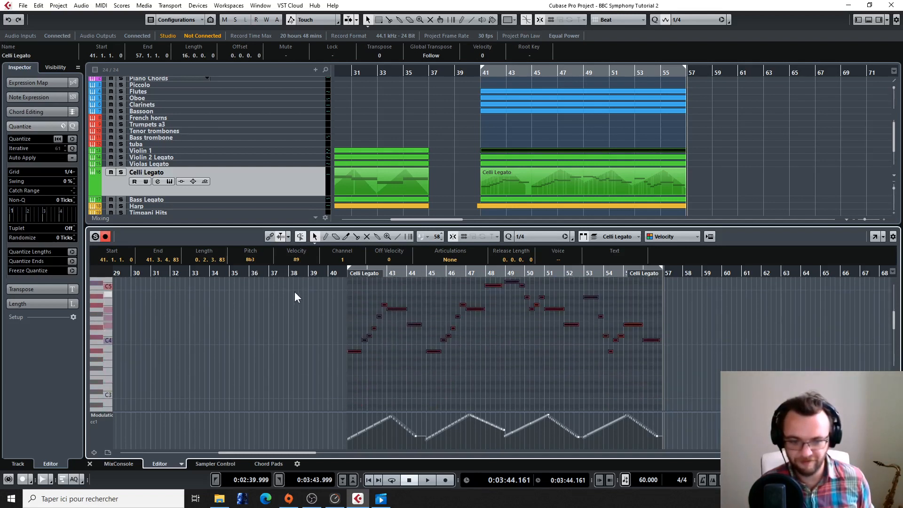
Delete the melody's first phrase in bars 41 to 44 on Violin 1 and play the arrangement from bar 41.
left_click_drag(295, 293, 416, 380)
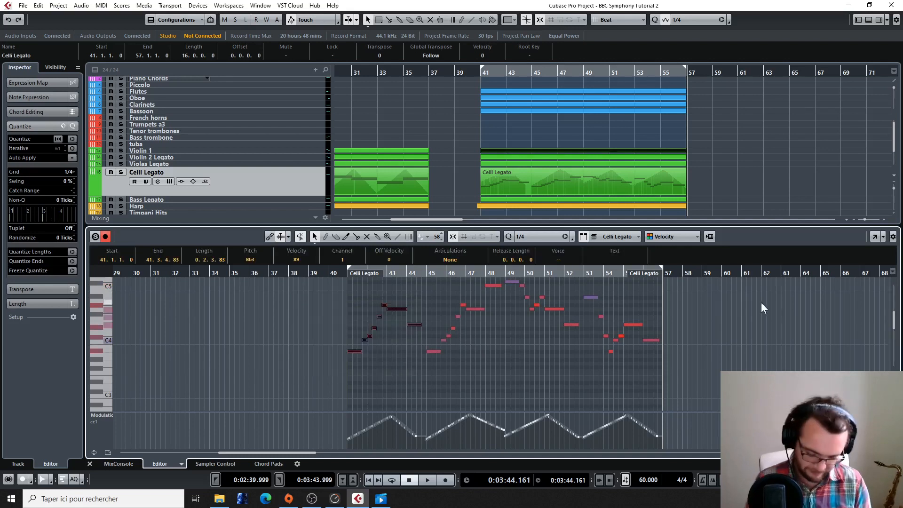
key("Delete")
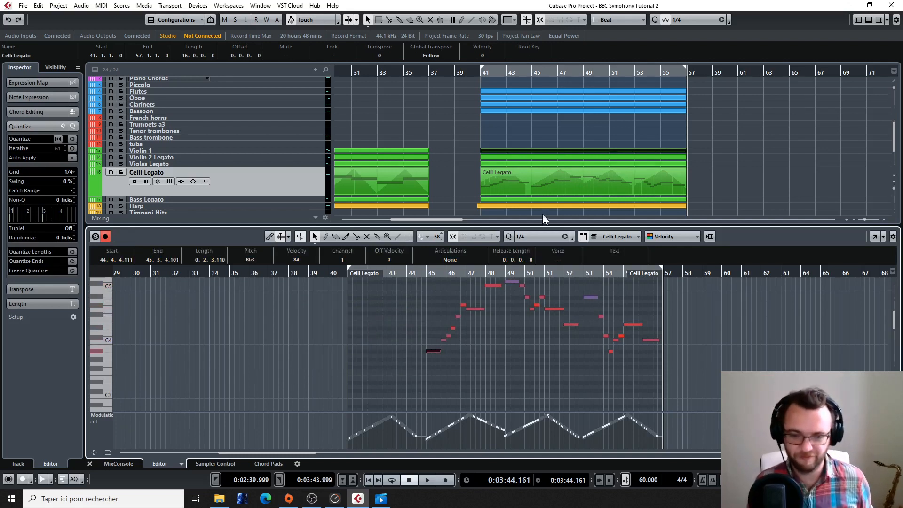
left_click_drag(331, 225, 324, 275)
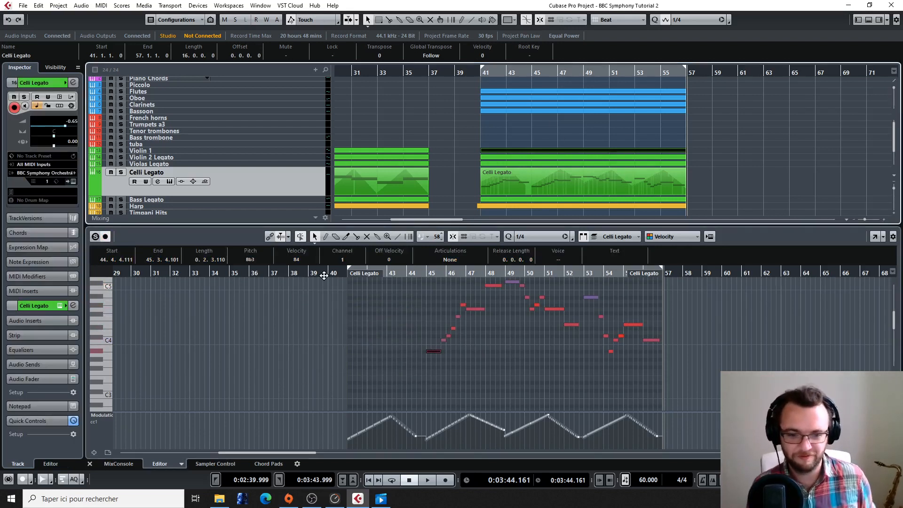
left_click(481, 72)
key("space")
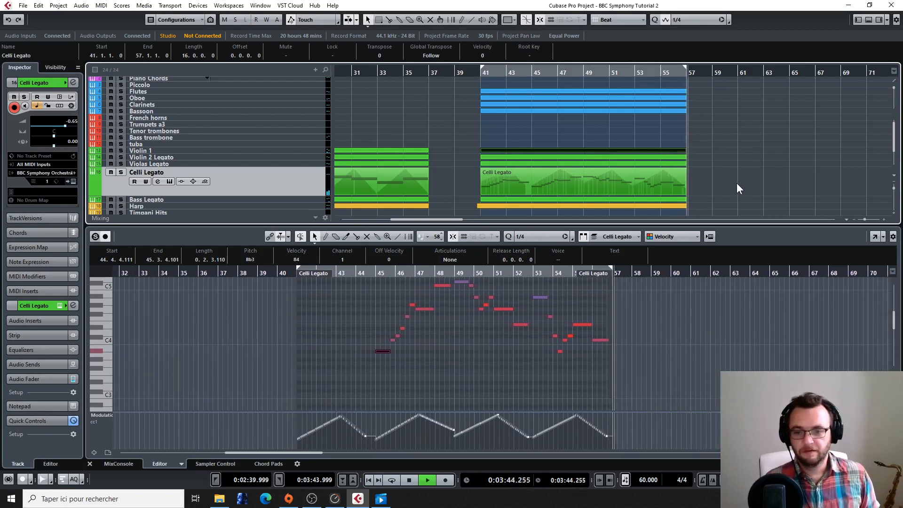
key("space")
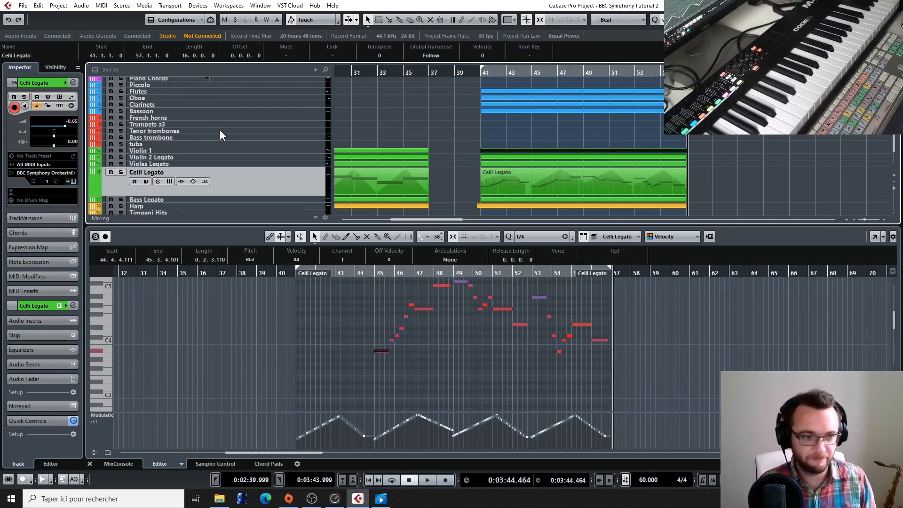
Record a melody on the French horns track from bar 45 to bar 57.
left_click(230, 118)
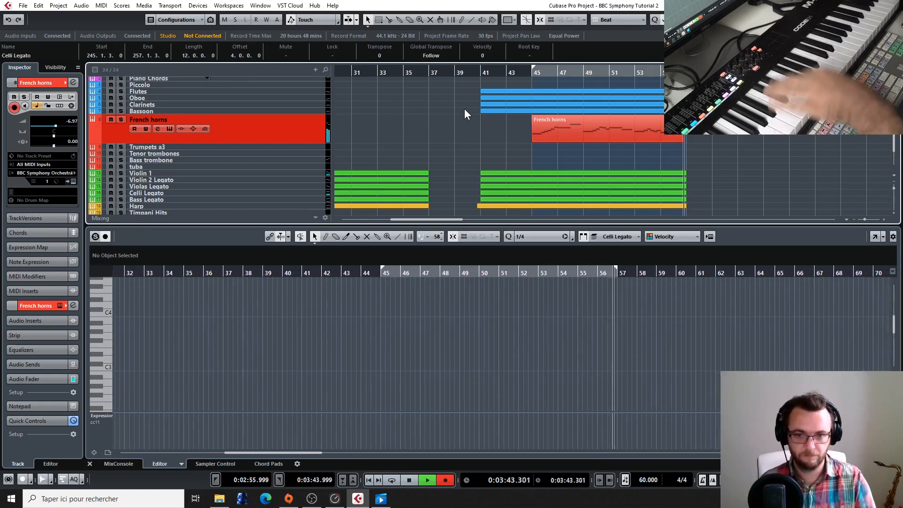
key("space")
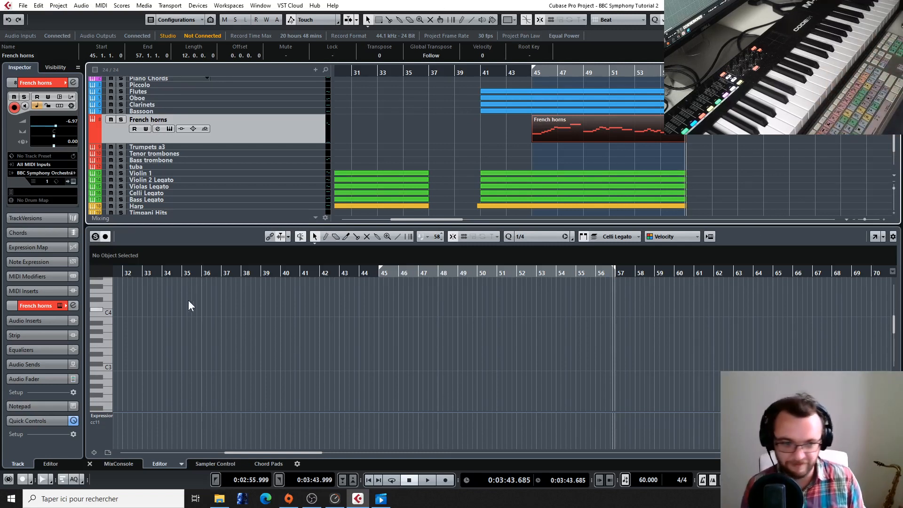
Show the CC 1 (Modulation) lane and draw three rising and falling swells under the French horns melody.
left_click(103, 416)
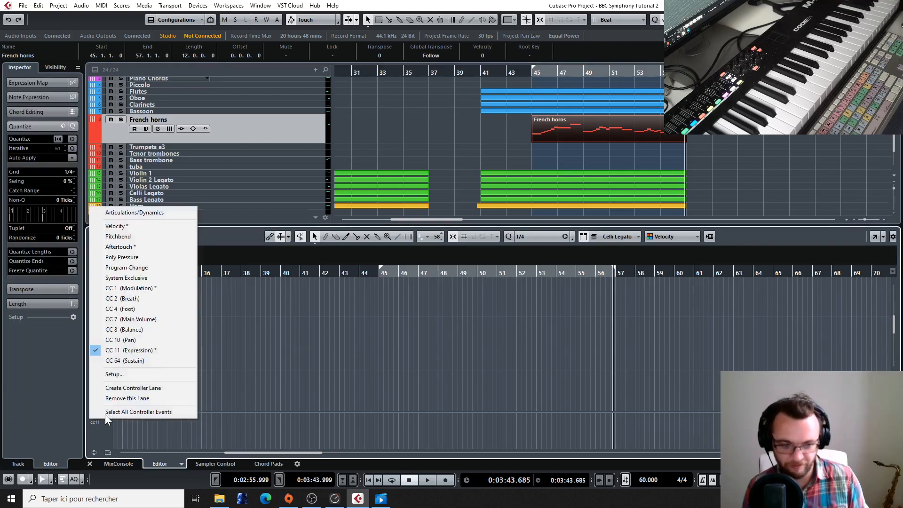
left_click(141, 288)
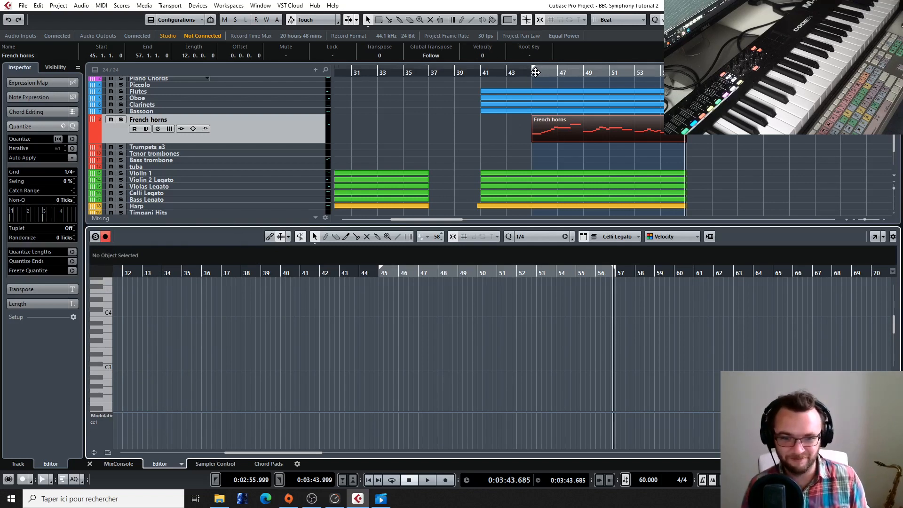
left_click(604, 137)
scroll(287, 332, "left", 6)
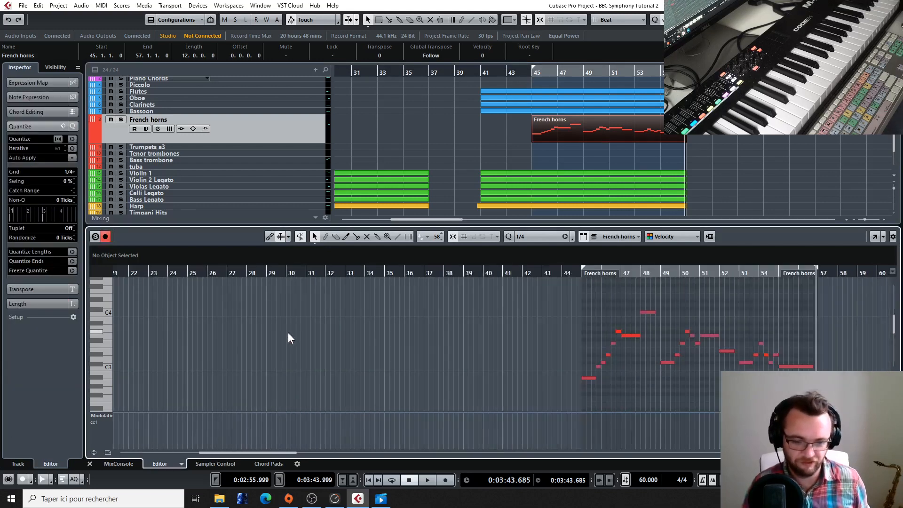
scroll(288, 332, "right", 2)
scroll(287, 332, "up", 1)
key("Tab")
scroll(561, 320, "down", 1)
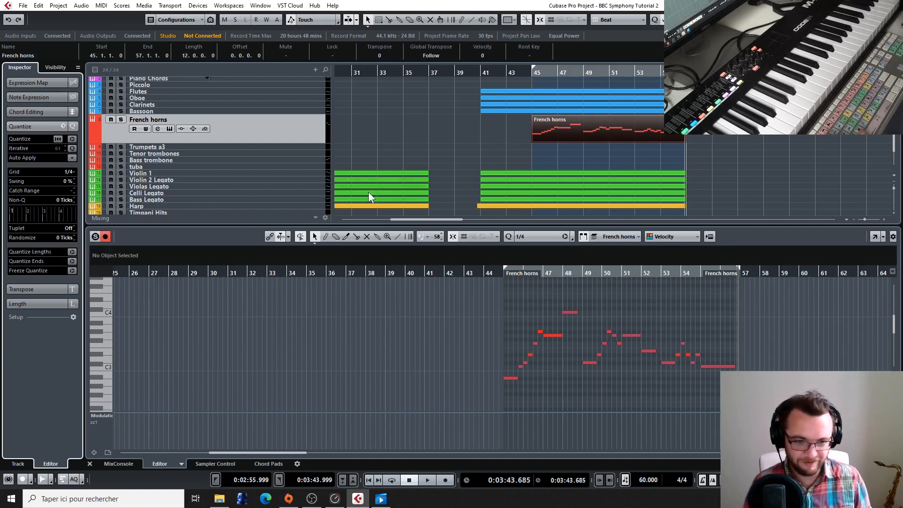
left_click(398, 237)
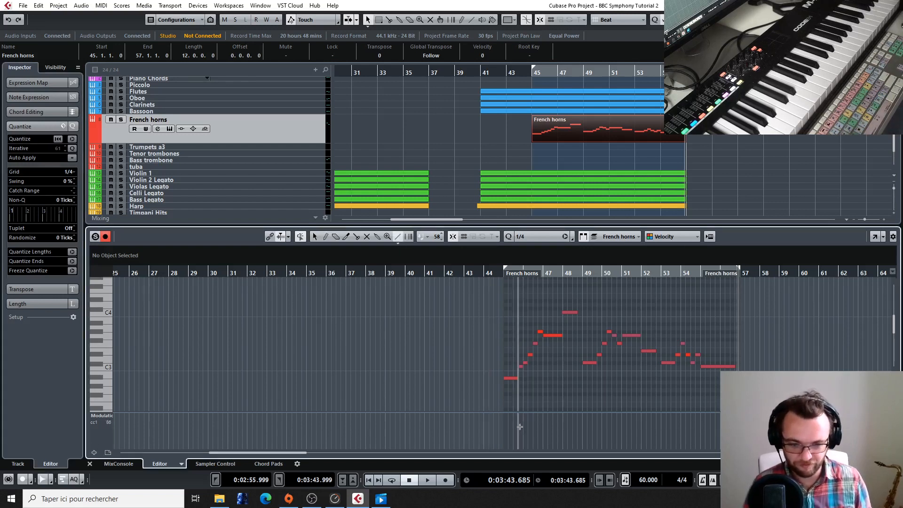
left_click_drag(508, 440, 577, 438)
left_click_drag(583, 438, 624, 414)
left_click_drag(624, 414, 655, 437)
mouse_move(660, 437)
left_mouse_down()
mouse_move(703, 414)
mouse_move(734, 435)
left_mouse_up()
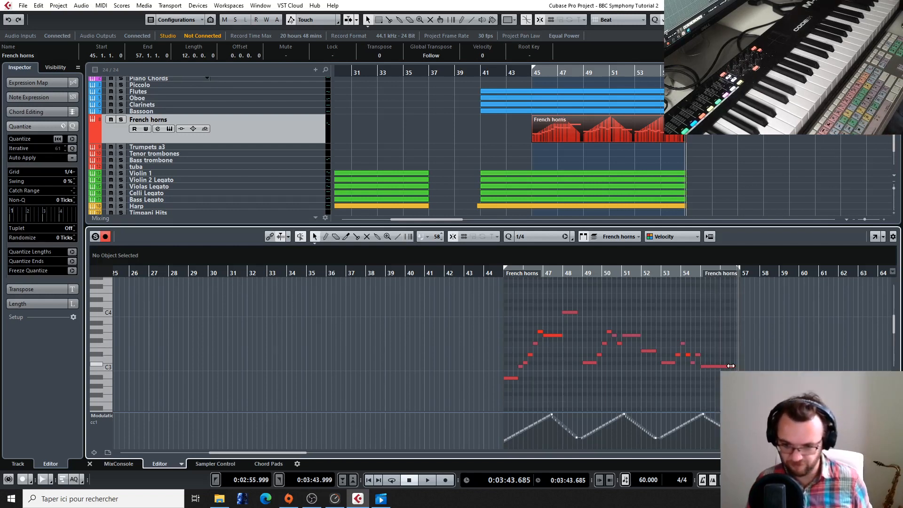
Shorten the last C3 note of the French horns melody to one bar and add a one-bar G2 at bar 56.
left_click_drag(731, 366, 720, 366)
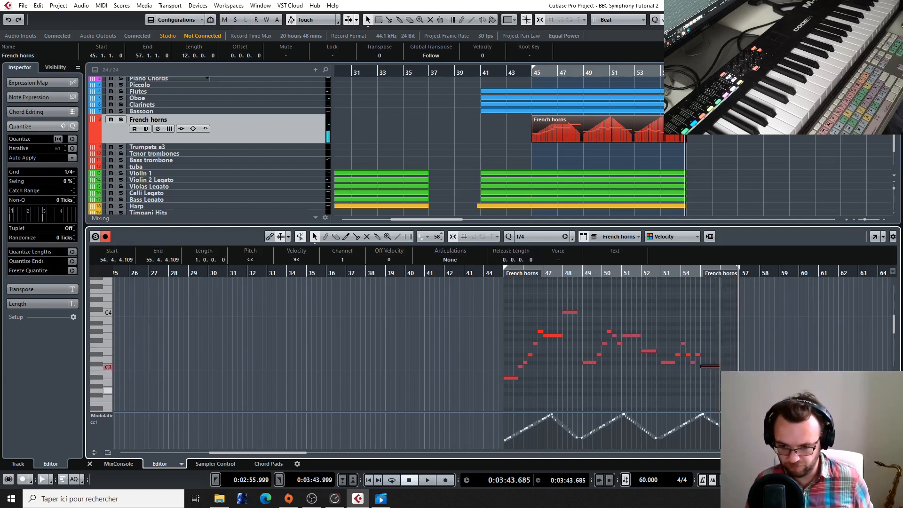
left_click_drag(711, 366, 730, 390)
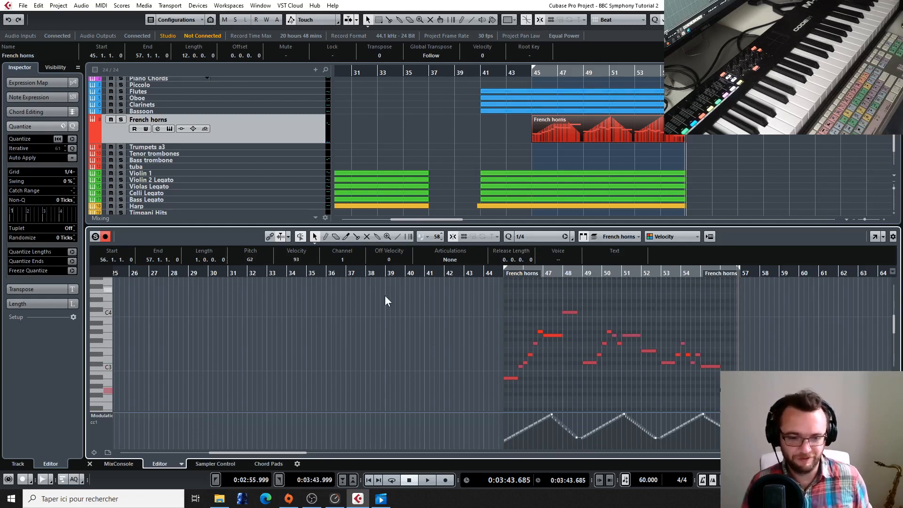
Copy the Bass Legato part at bar 41 to the tuba track, solo the tuba and play it from bar 41.
scroll(602, 145, "up", 1)
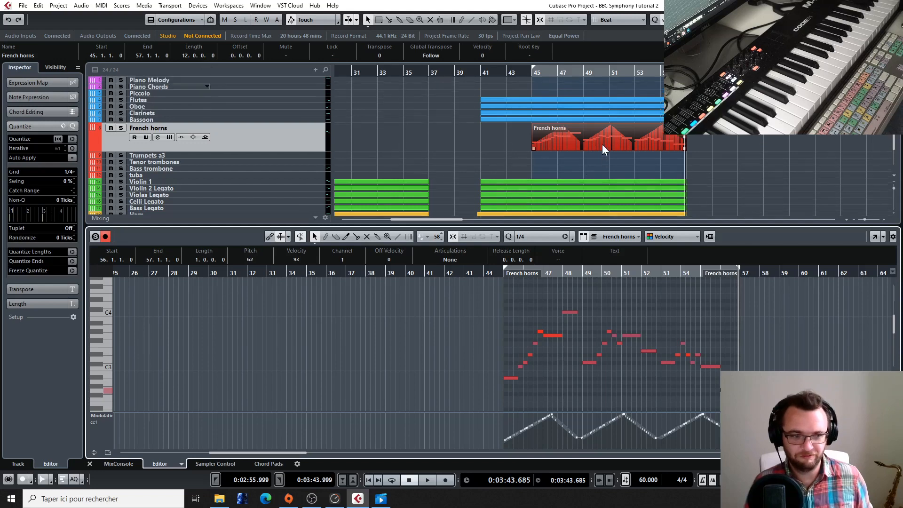
scroll(608, 139, "down", 4)
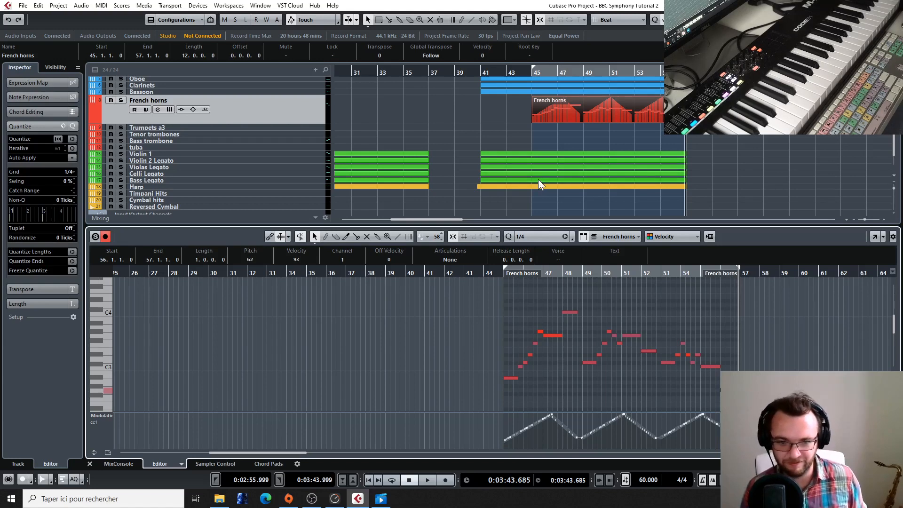
left_click_drag(538, 180, 538, 149)
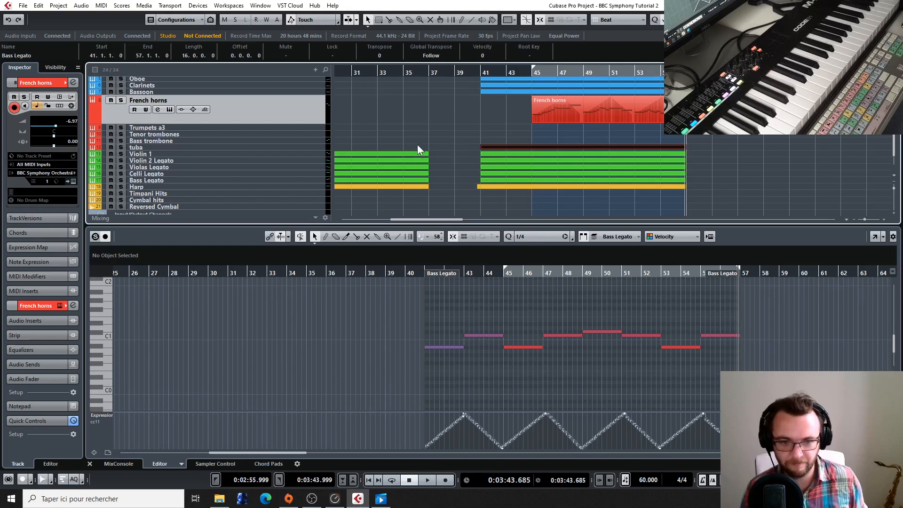
left_click(120, 147)
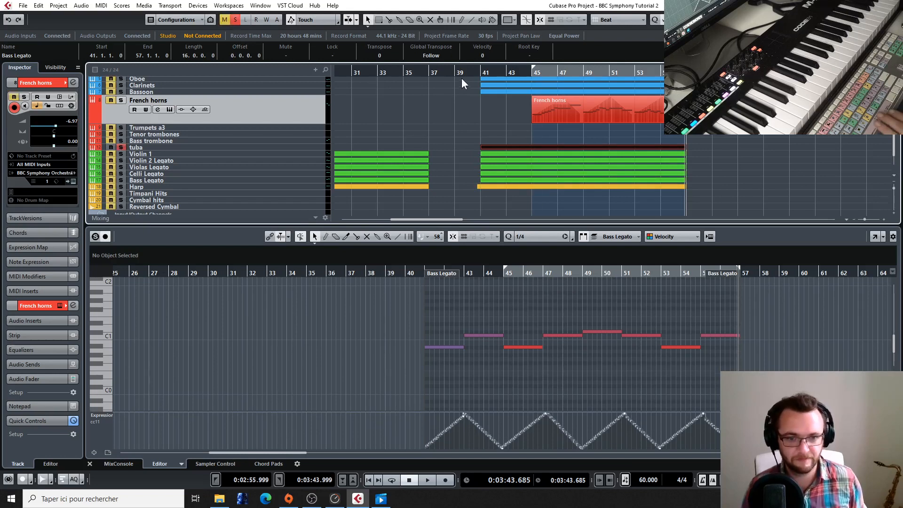
double_click(477, 74)
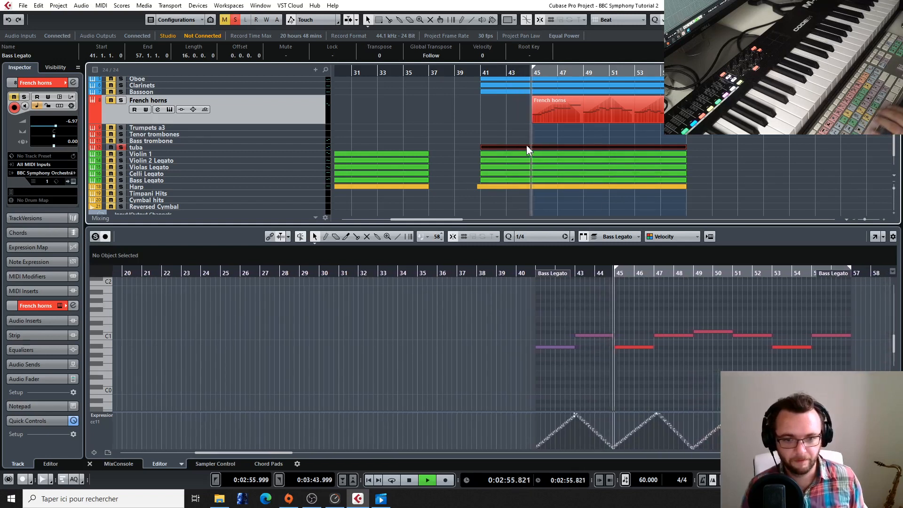
key("space")
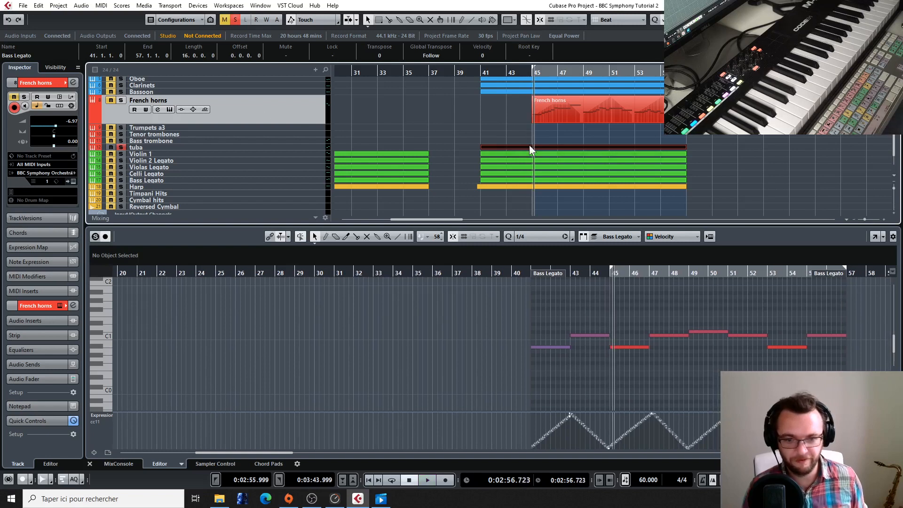
Copy the tuba part to Bass trombone and shift all of its notes up a fifth to start on F1.
left_click_drag(544, 148, 544, 140)
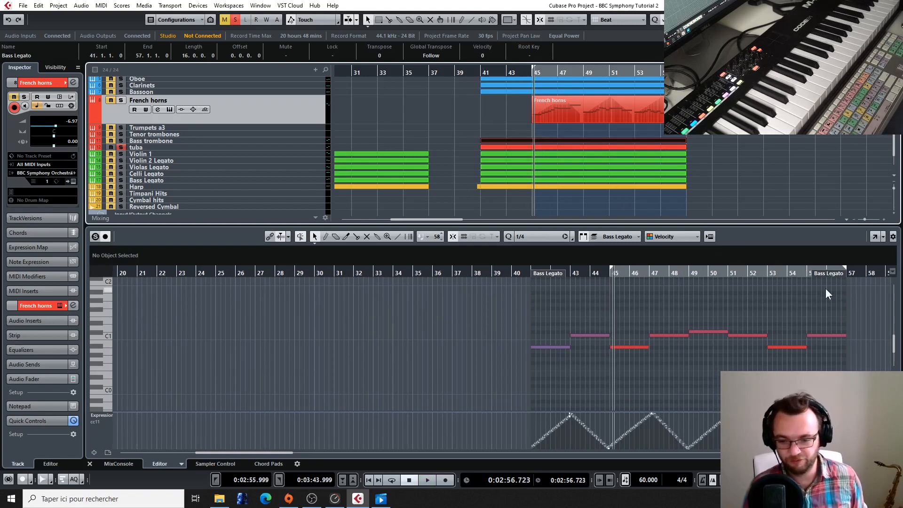
left_click_drag(835, 312, 633, 354)
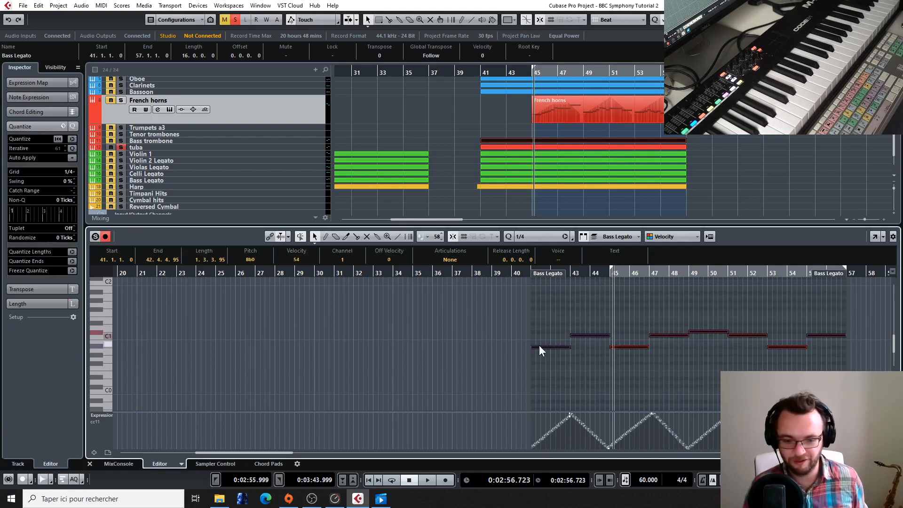
left_click(539, 346)
left_click_drag(560, 288, 821, 361)
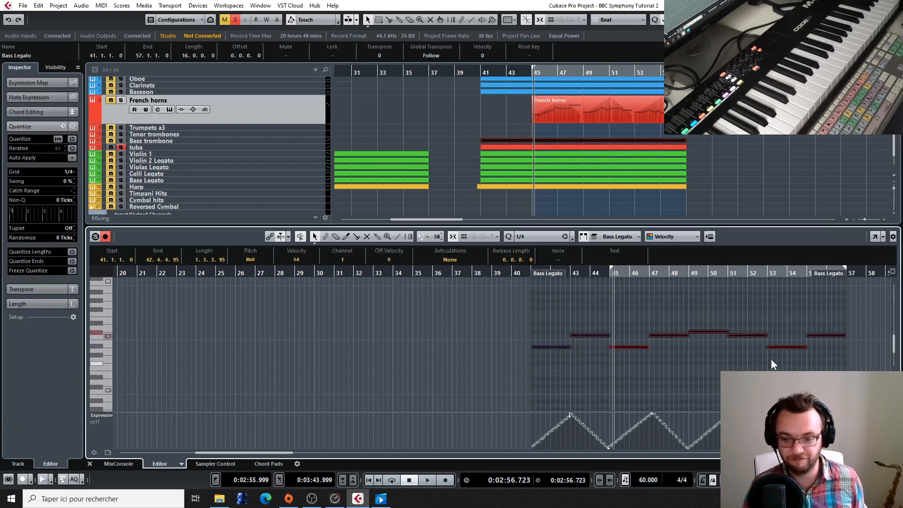
left_click_drag(552, 348, 555, 317)
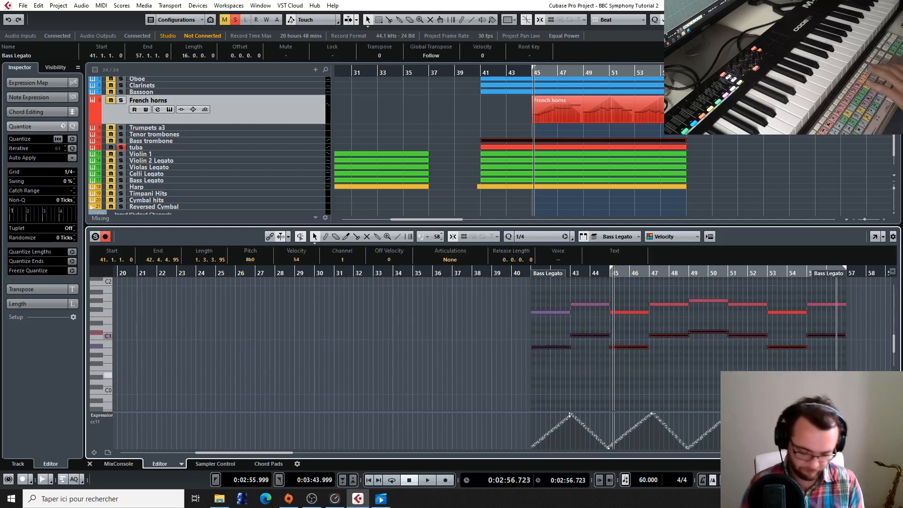
key("Delete")
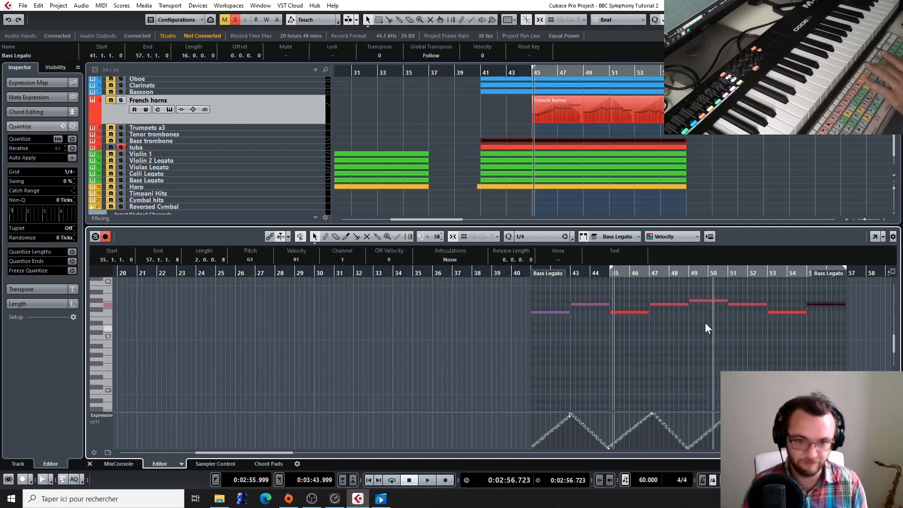
Solo the Bass trombone, tuba and French horns and play them together from bar 41.
left_click(121, 147)
scroll(265, 148, "up", 2)
key("l")
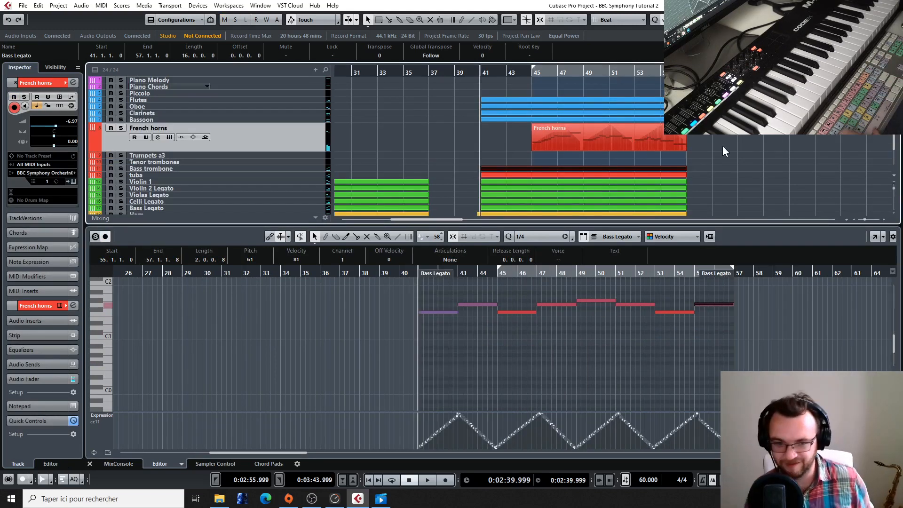
left_click(122, 163)
left_click(121, 175)
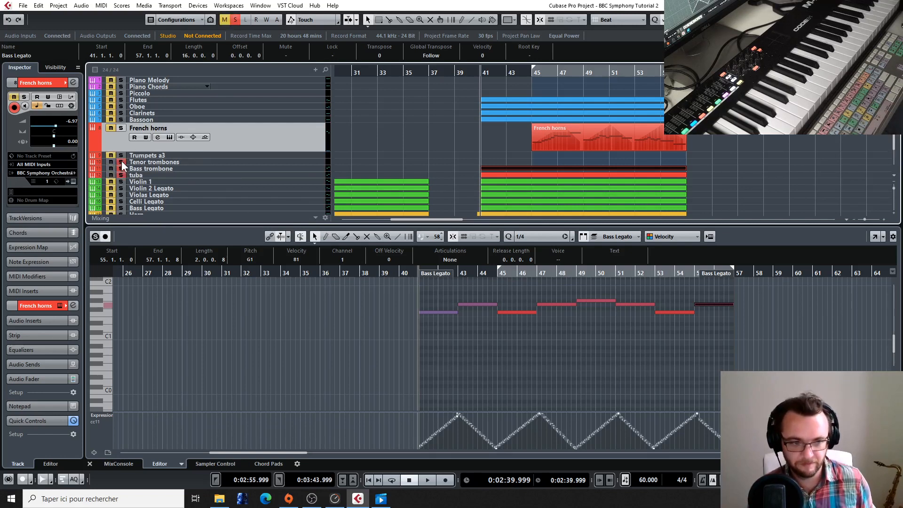
left_click(122, 162)
key("space")
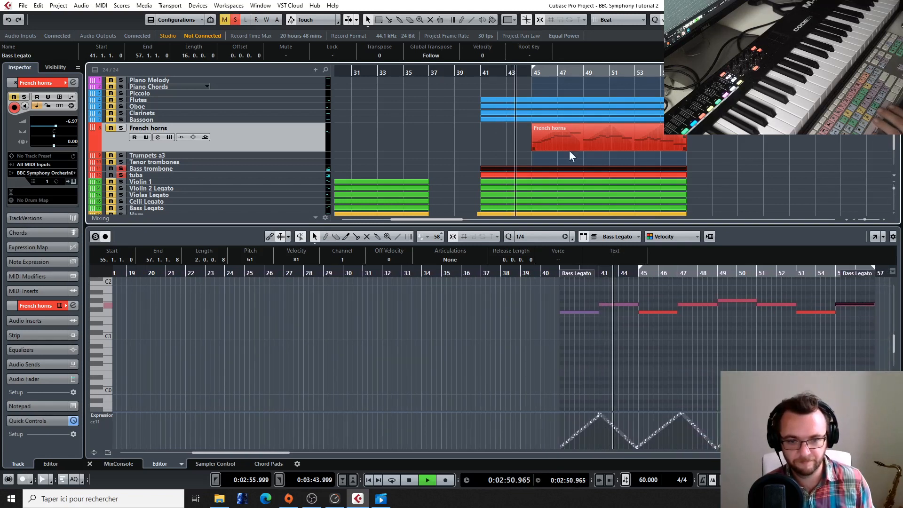
left_click(120, 128)
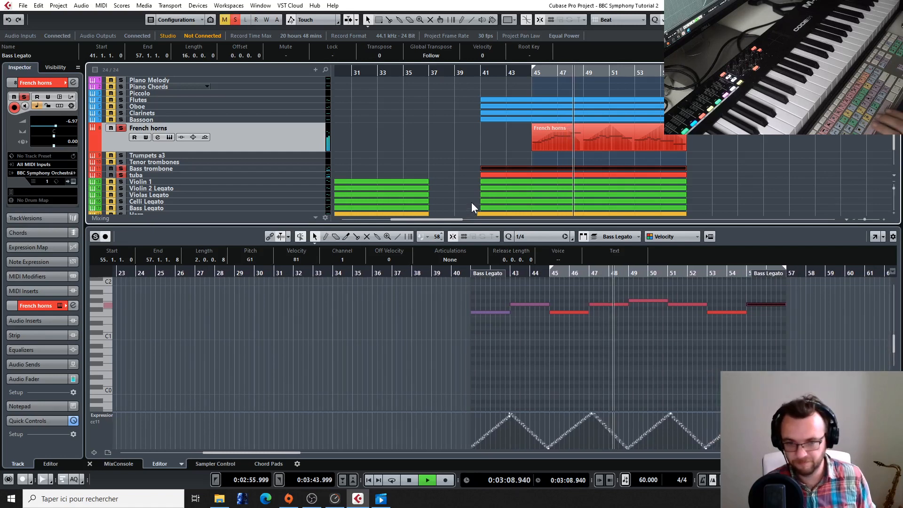
key("space")
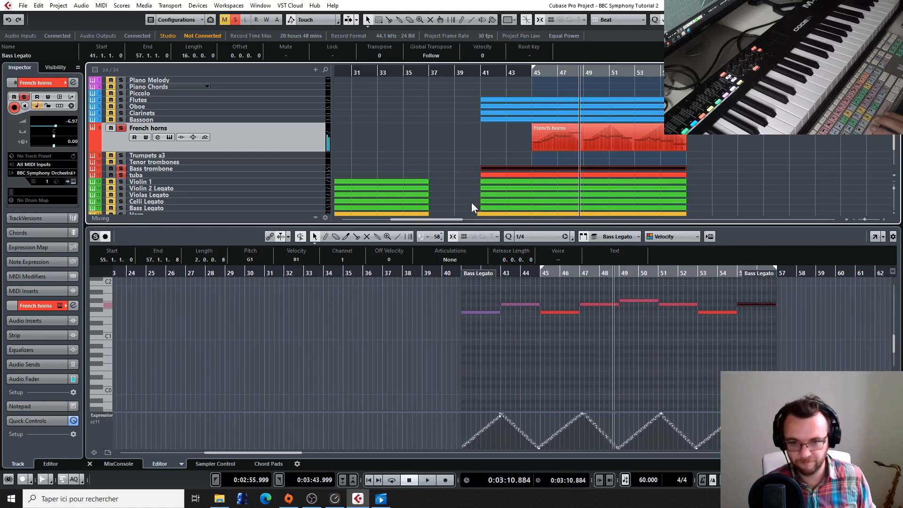
Copy the Violas Legato part at bar 41 to Tenor trombones and play it soloed with the other brass.
left_click(468, 170)
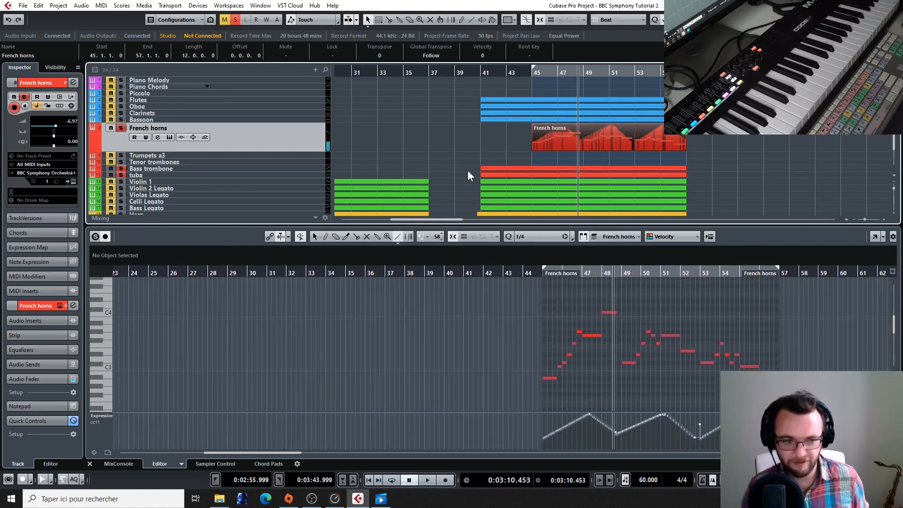
left_click(598, 194)
left_click_drag(602, 195, 602, 163)
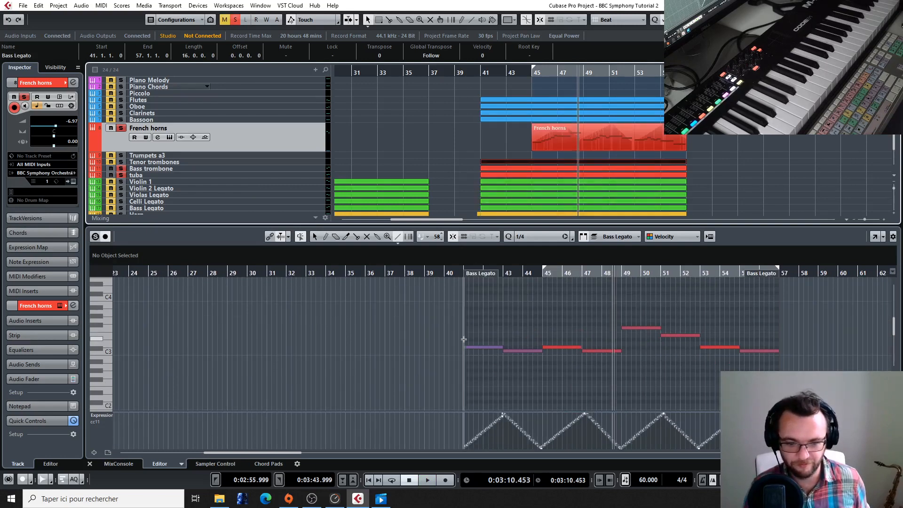
left_click(484, 348)
key("space")
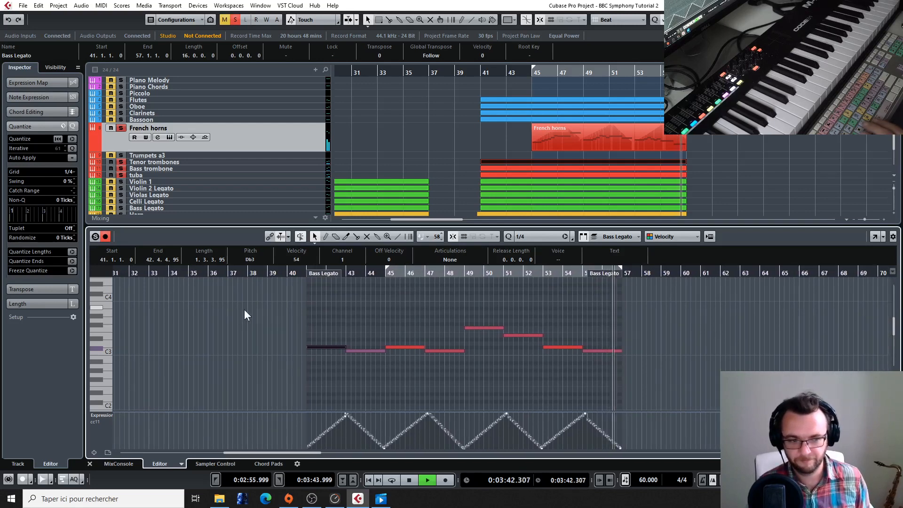
key("space")
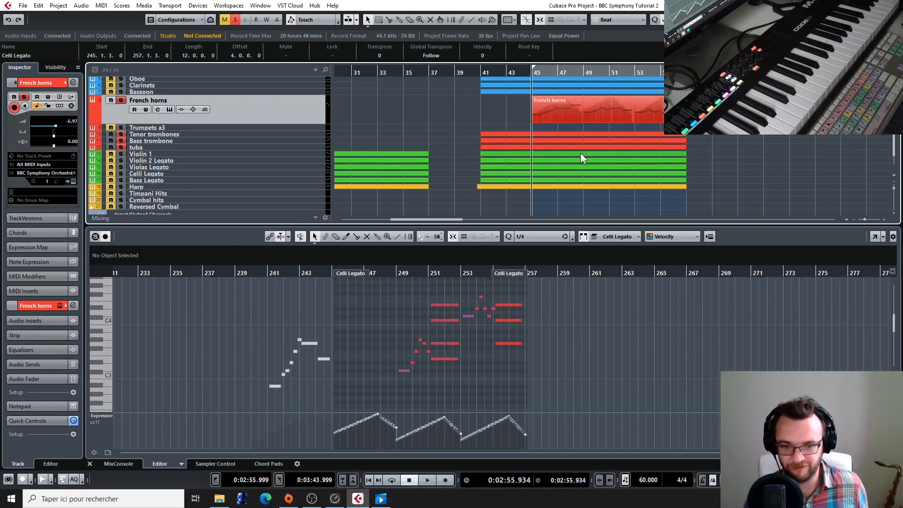
Copy the Violin 1 part at bar 41 to the Trumpets a3 track.
left_click_drag(580, 154, 581, 129)
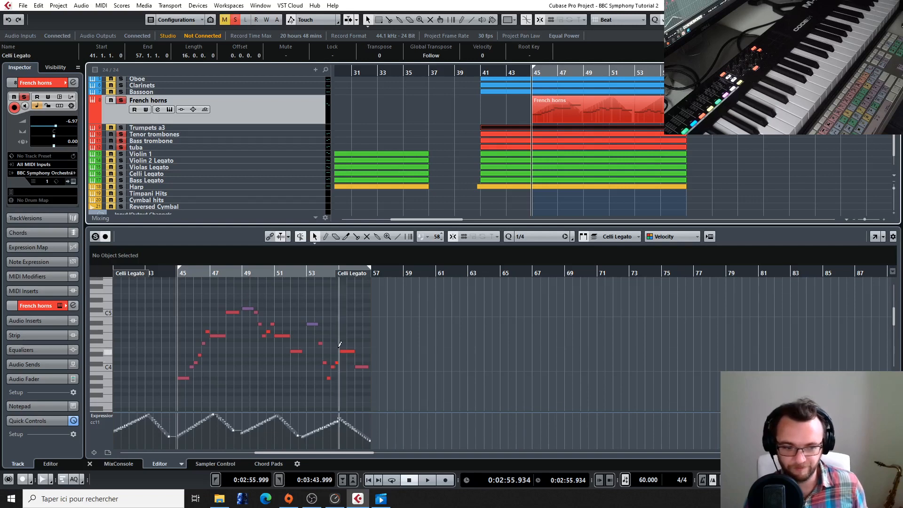
scroll(337, 349, "up", 3)
scroll(271, 340, "left", 3)
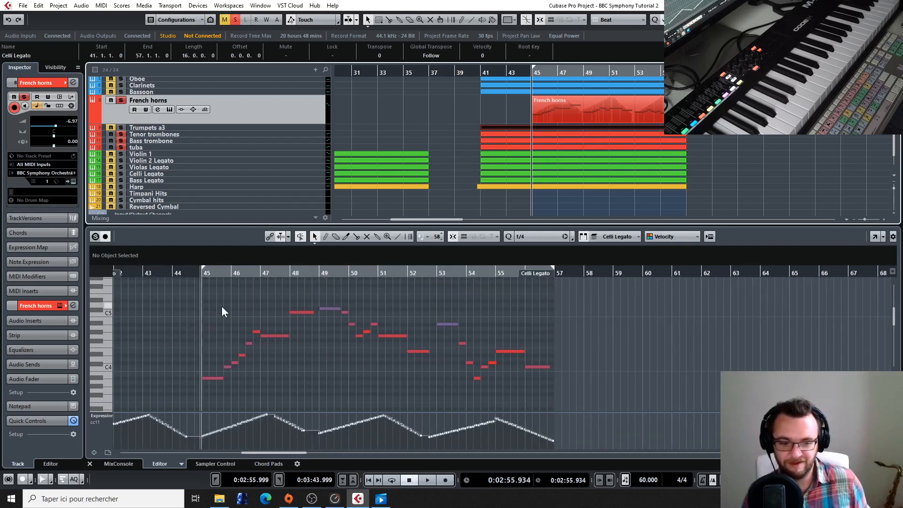
Delete the melody notes before bar 49 in the Trumpets a3 part and trim the part's start to bar 49.
left_click_drag(235, 288, 315, 390)
key("Delete")
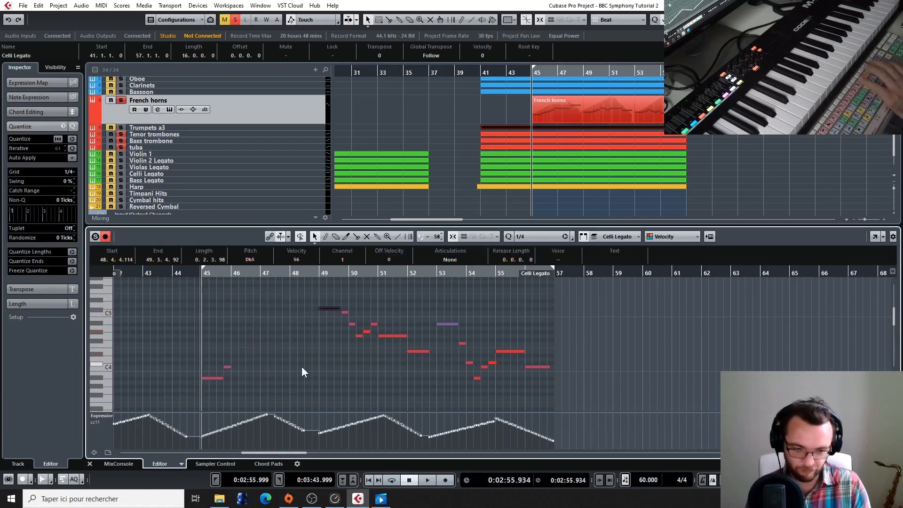
left_click_drag(264, 291, 218, 382)
key("Delete")
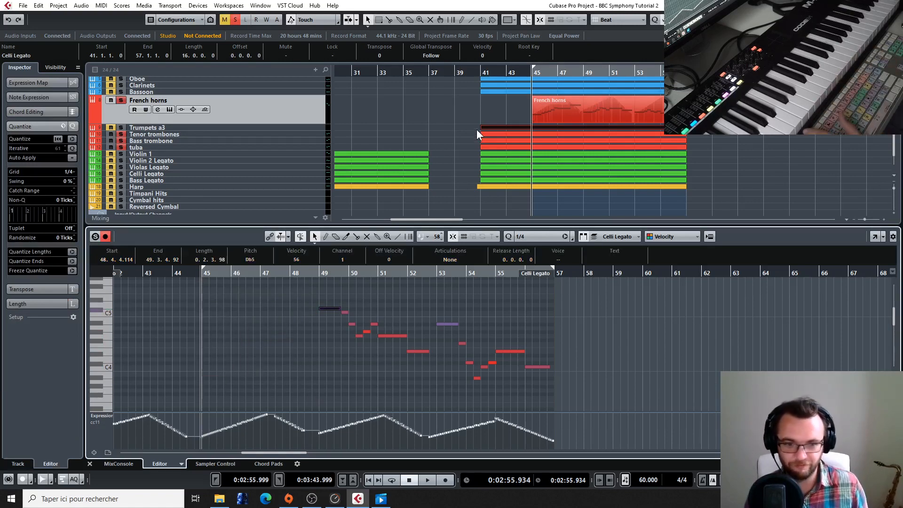
left_click_drag(482, 129, 583, 131)
Make the first trumpet note start exactly at bar 49 and solo the Trumpets a3 track.
left_click(332, 309)
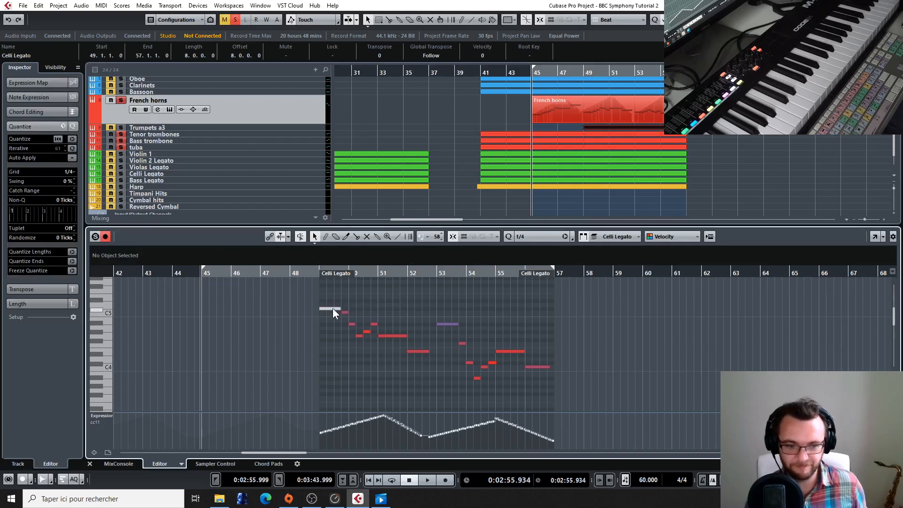
left_click(332, 309)
left_click_drag(320, 309, 320, 309)
left_click(328, 301)
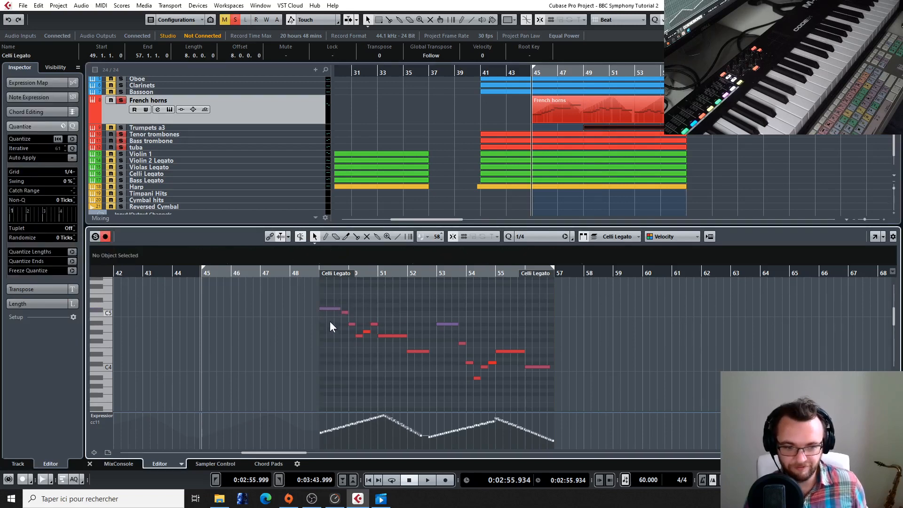
left_click(122, 129)
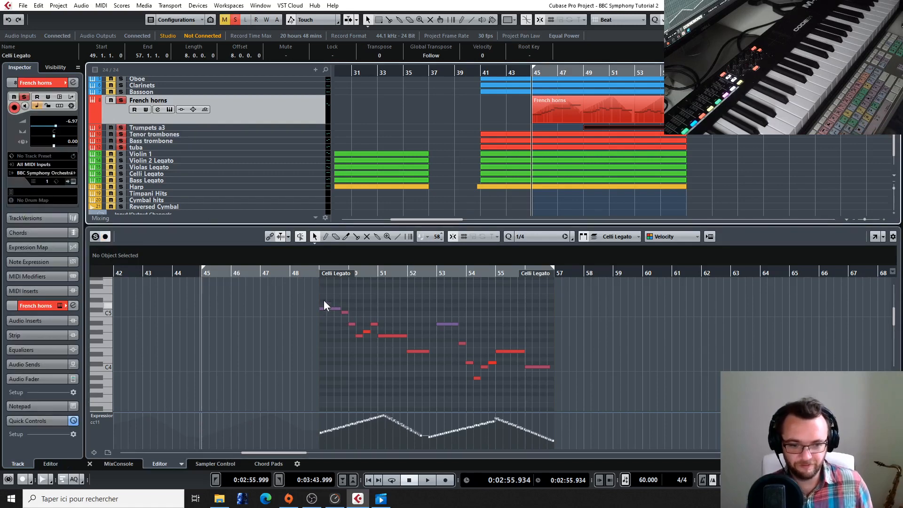
Transpose all notes of the Trumpets a3 part down one octave and place the playback position just before bar 49.
left_click_drag(324, 285, 574, 381)
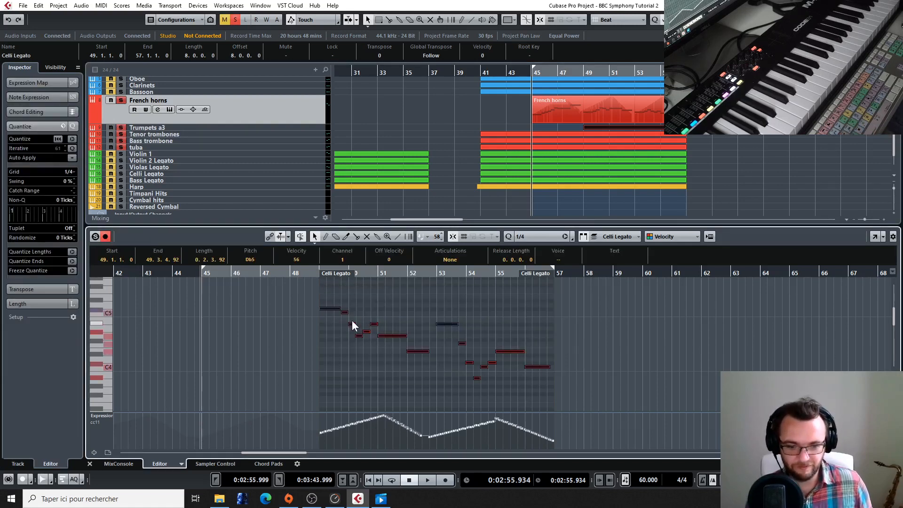
left_click(325, 309)
left_click_drag(333, 294, 555, 392)
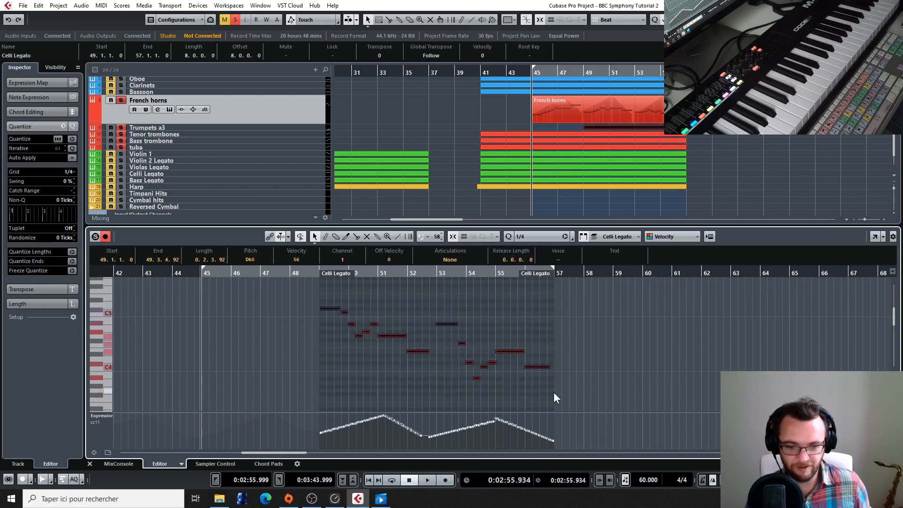
scroll(346, 315, "down", 1)
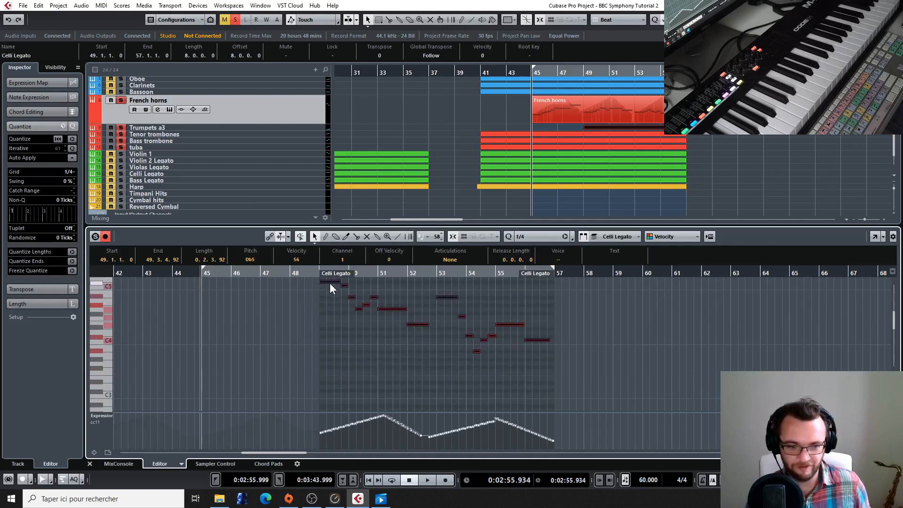
left_click_drag(330, 283, 329, 338)
left_click(328, 348)
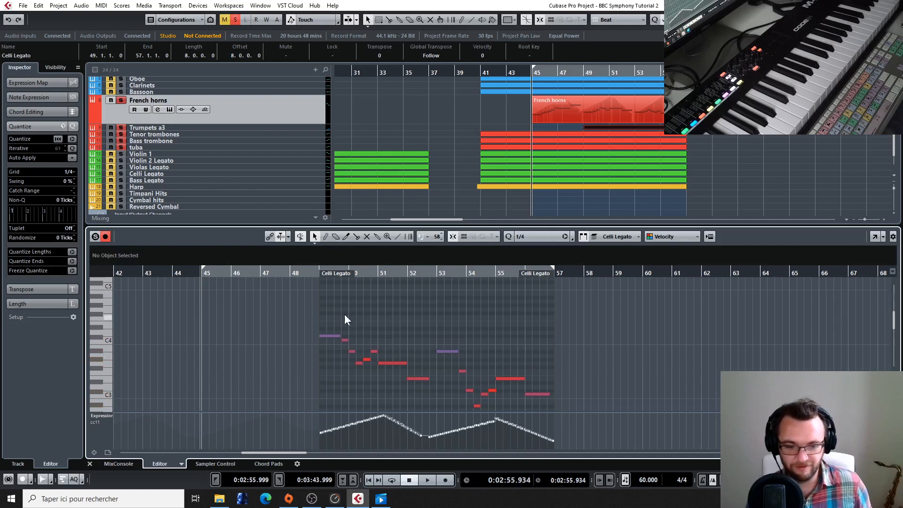
left_click(311, 273)
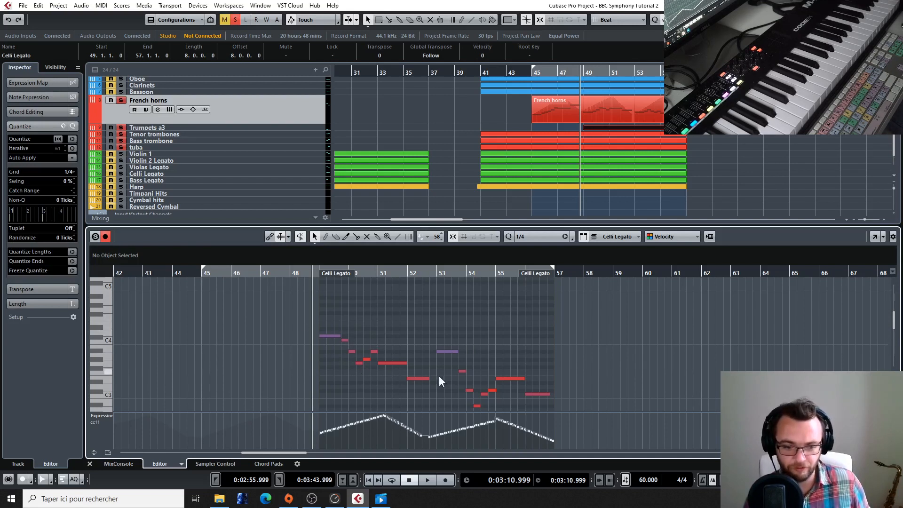
Stack harmony copies under the trumpet's long notes, making G3-E3-C3 at bar 51 and E3-C3-G2 at bar 52.
scroll(407, 360, "down", 2)
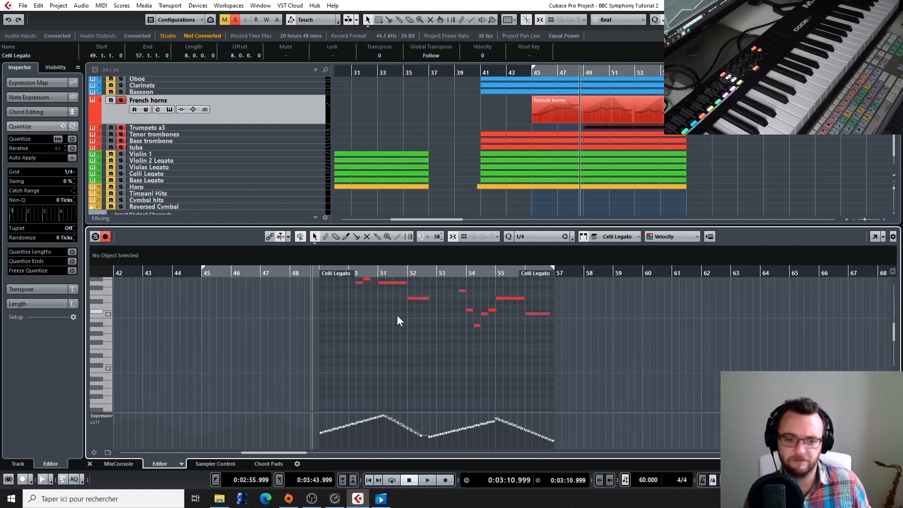
scroll(400, 319, "down", 2)
left_click_drag(386, 309, 417, 342)
left_click_drag(417, 341, 419, 365)
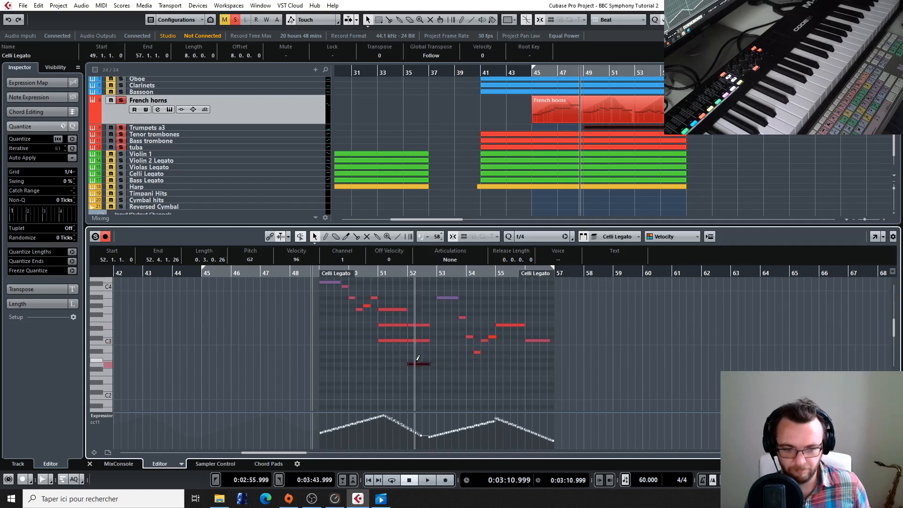
Copy the trumpet's closing long notes into chords, G3-E3-C3 at bar 55 and E3-C3-G2 at bar 56.
left_click(446, 298)
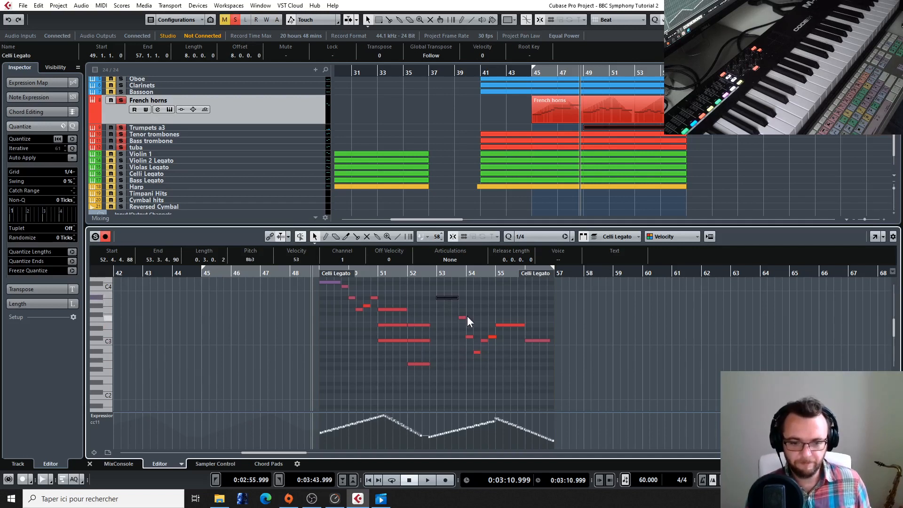
left_click(510, 325)
mouse_move(506, 325)
left_mouse_down()
mouse_move(506, 309)
mouse_move(507, 343)
left_mouse_up()
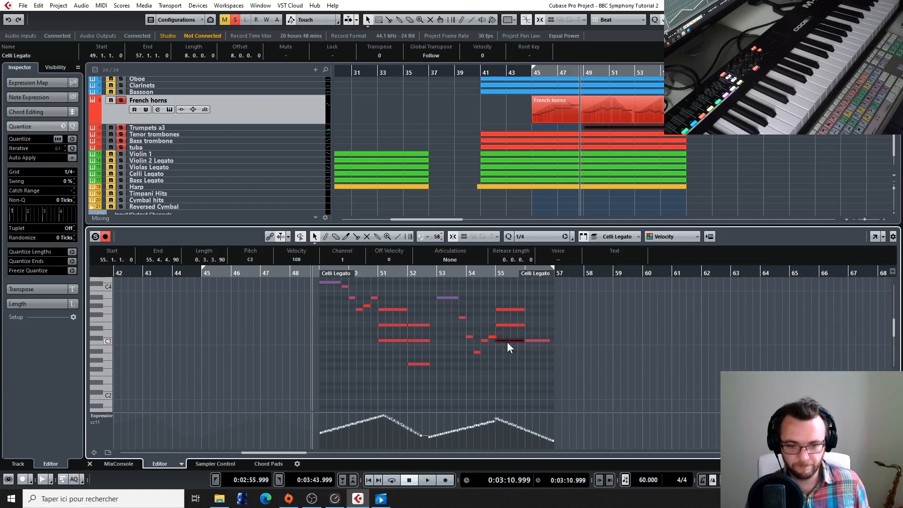
left_click(507, 311)
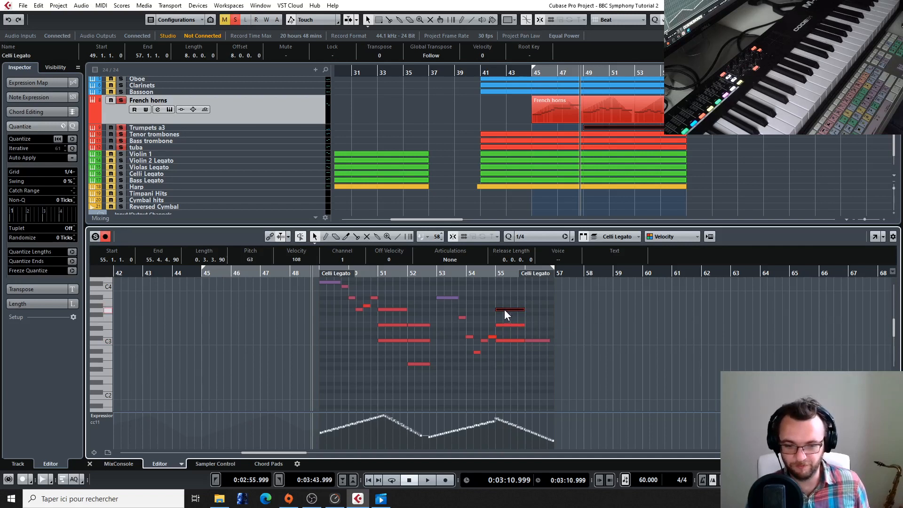
left_click(504, 323)
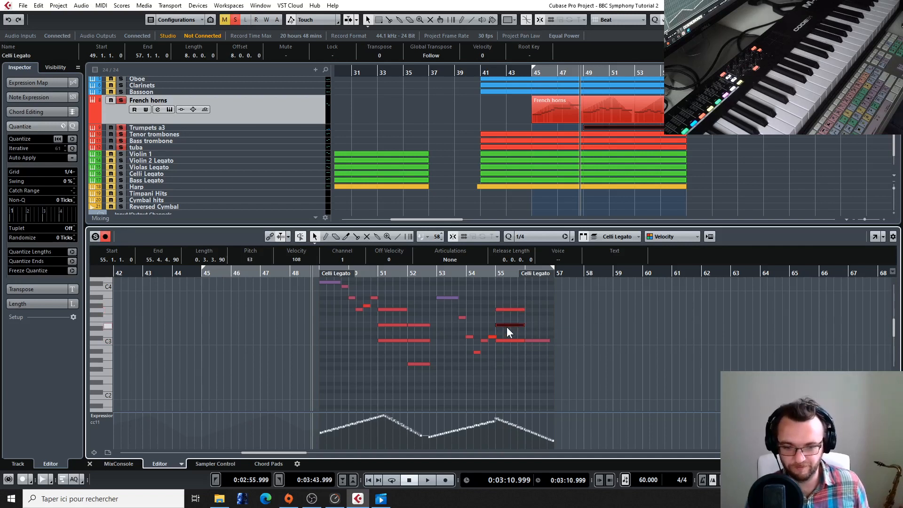
left_click(510, 341)
left_click(537, 340)
left_click_drag(537, 338, 534, 364)
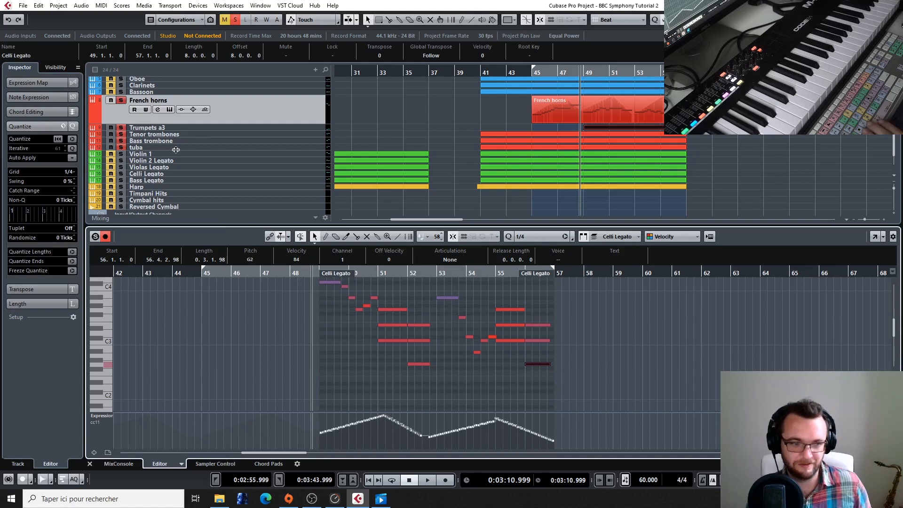
Play the soloed brass tracks together from bar 45 to the end of the section at bar 57.
left_click(477, 73)
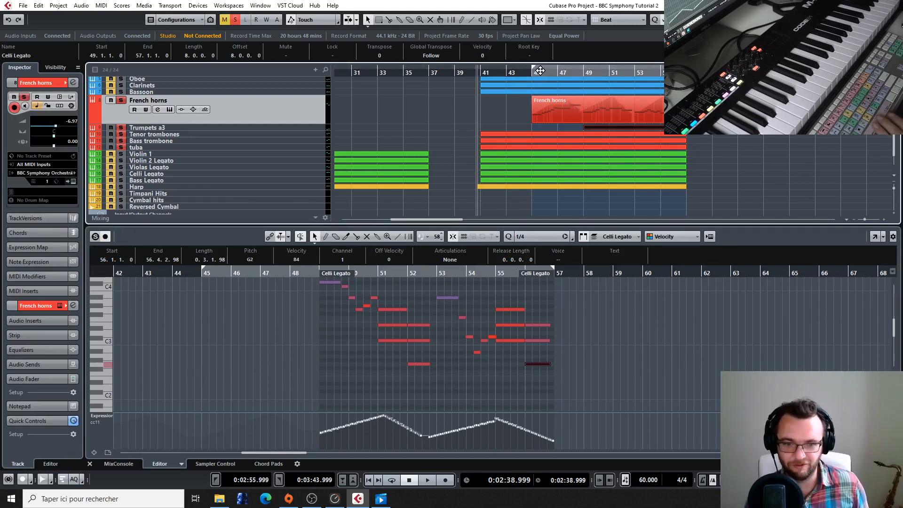
left_click(524, 74)
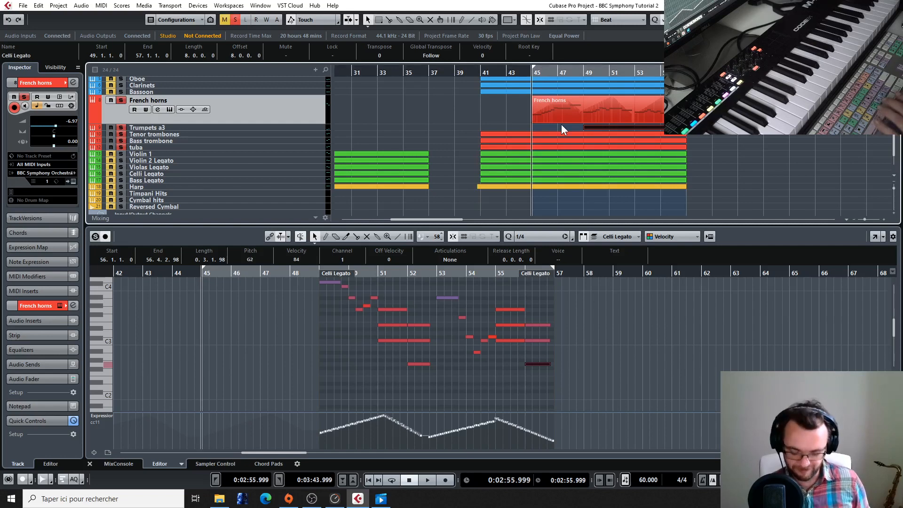
key("space")
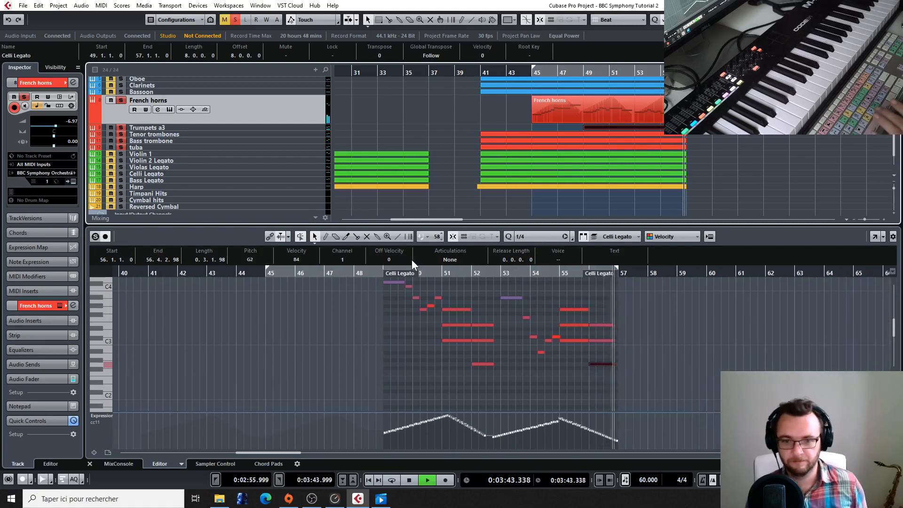
key("space")
scroll(735, 136, "up", 2)
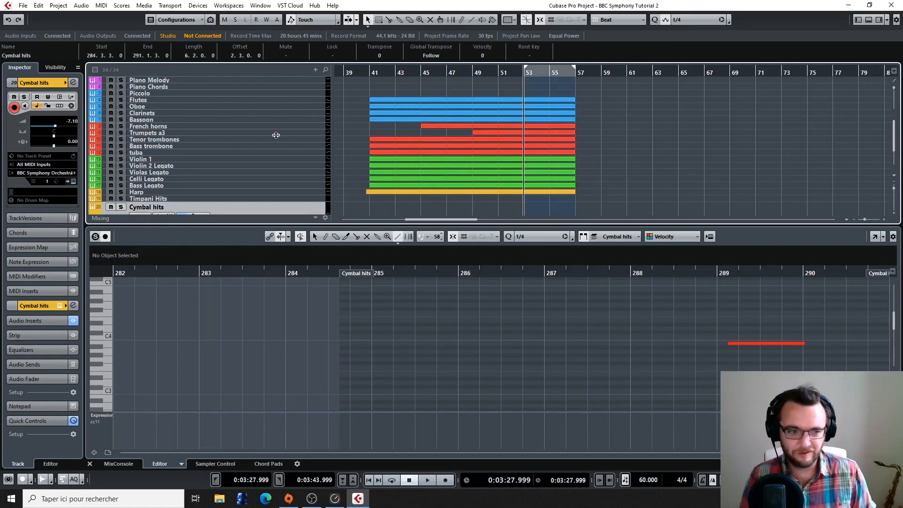
Select the Cymbal hits track and check its instrument's Percussion preset with the Untuned Percussion technique.
left_click(273, 131)
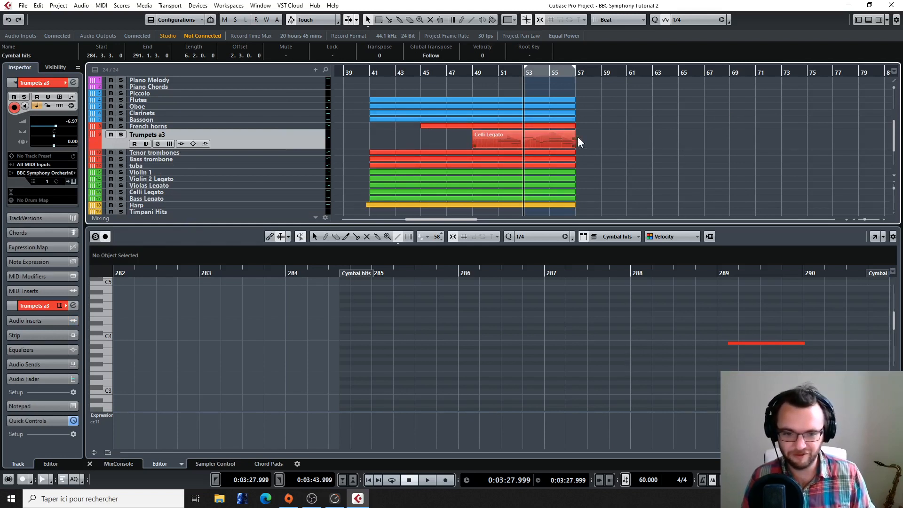
scroll(623, 105, "down", 2)
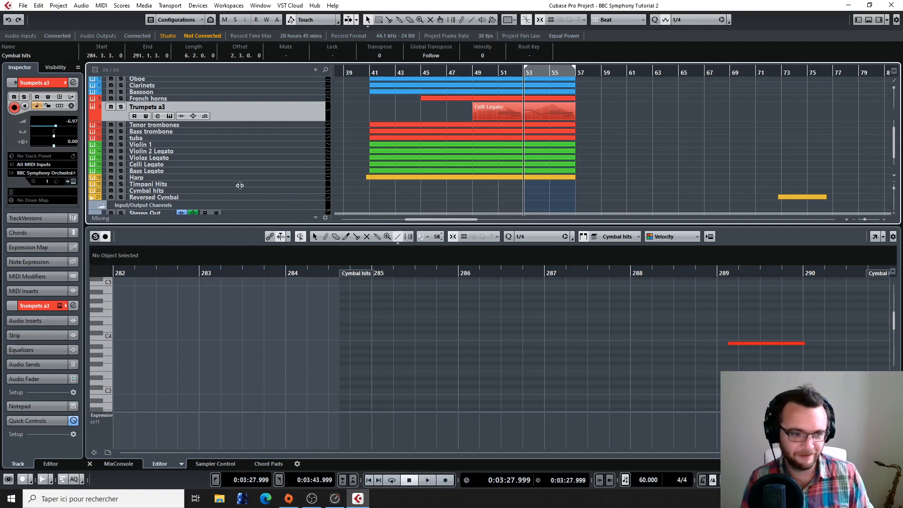
left_click(292, 191)
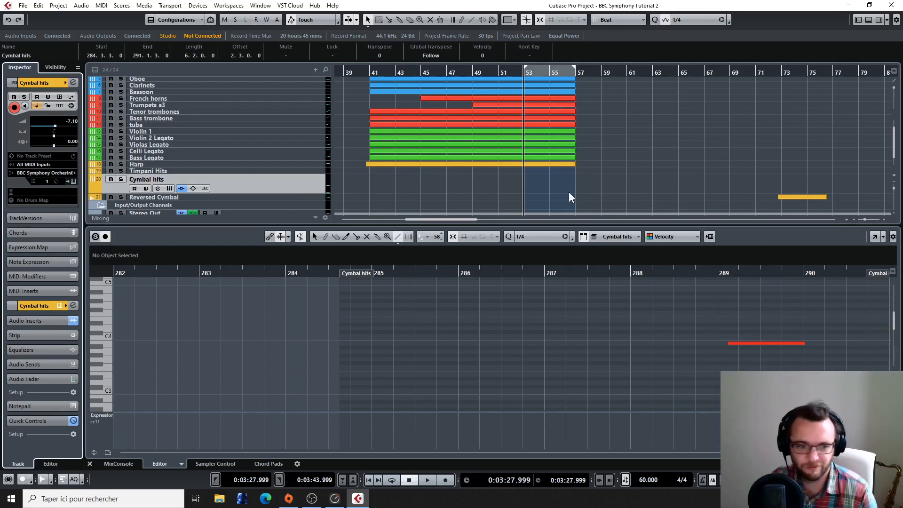
left_click(60, 306)
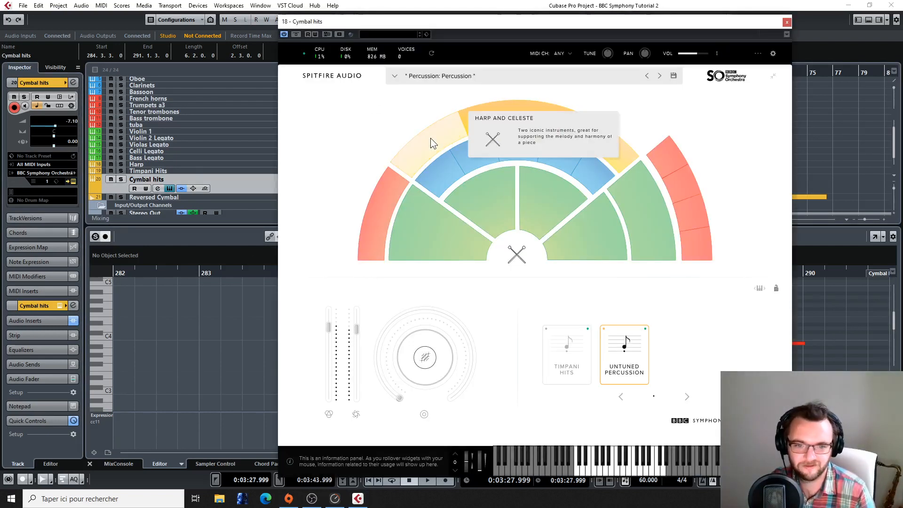
mouse_move(489, 115)
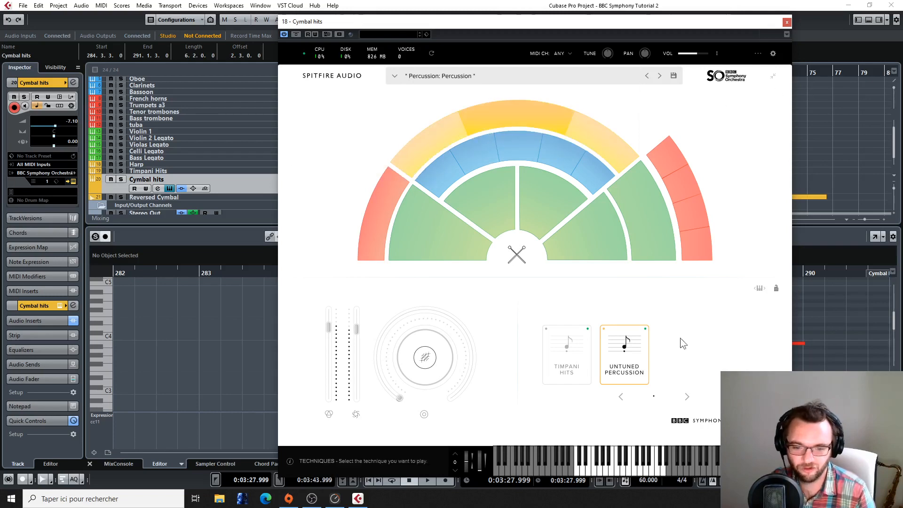
left_click(787, 22)
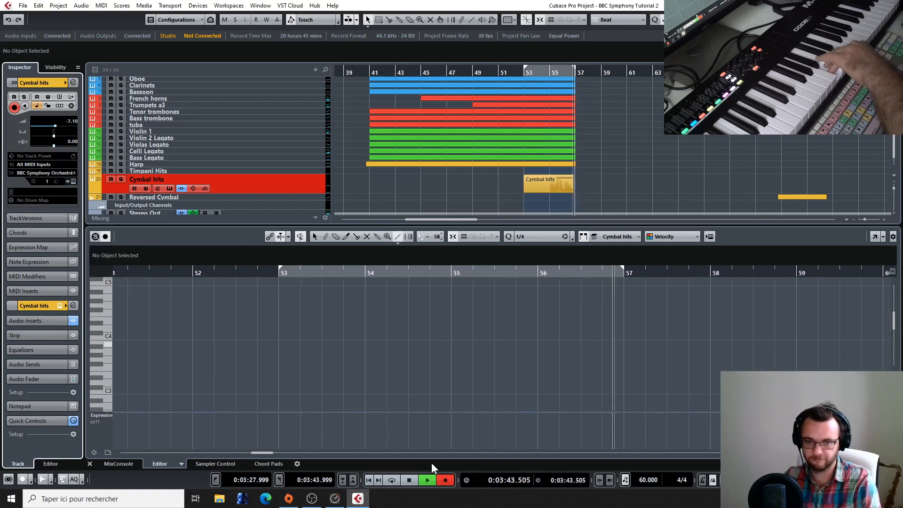
Finish recording a long cymbal note from bar 55 on Cymbal hits and show the part's CC 1 (Modulation) lane.
key("space")
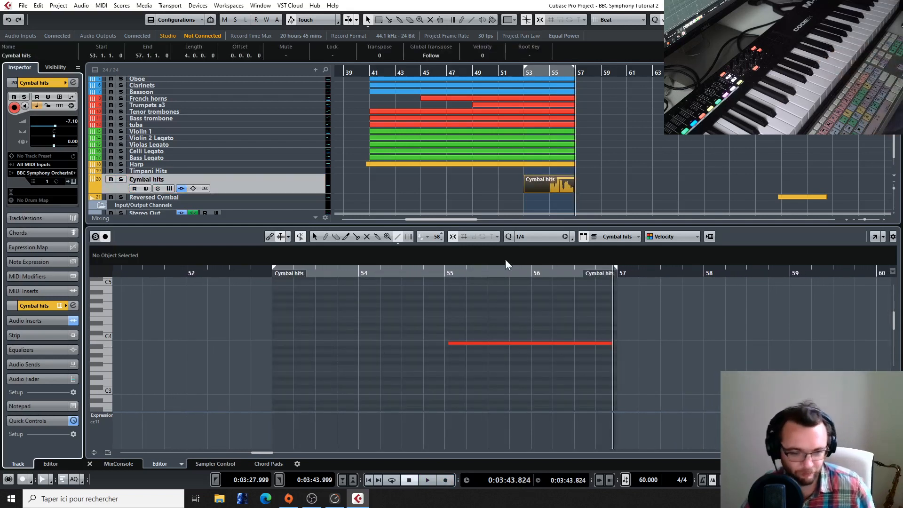
left_click(439, 414)
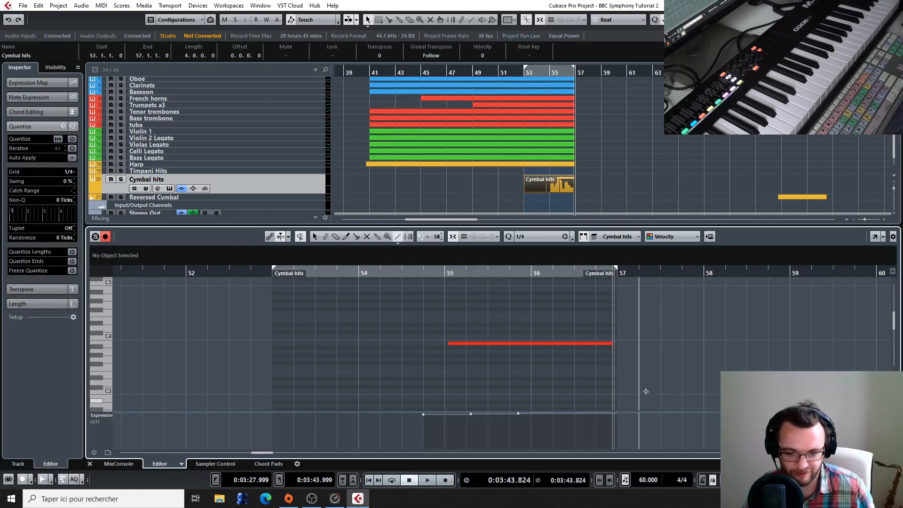
left_click(110, 415)
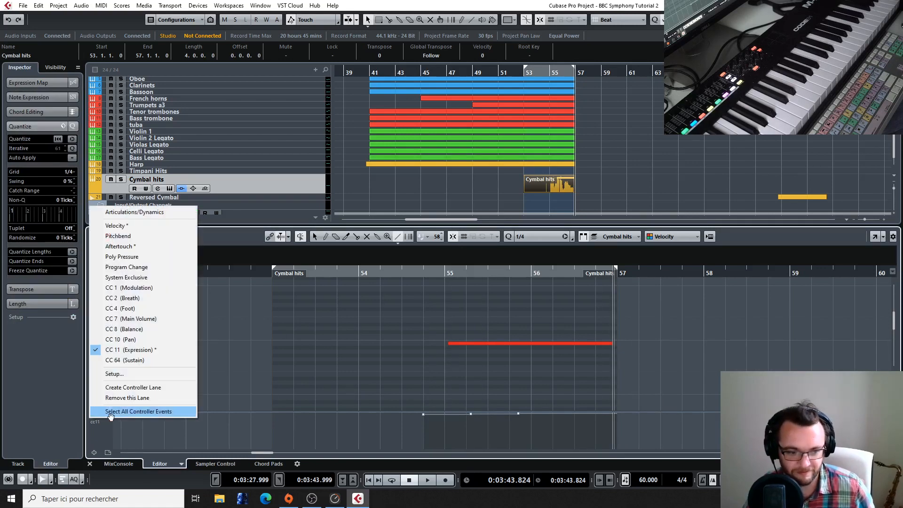
left_click(160, 289)
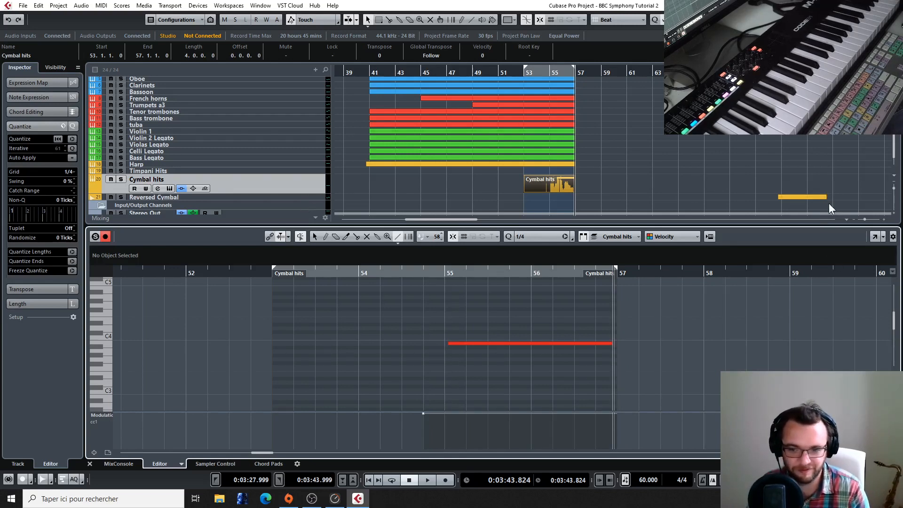
Move the Reversed Cymbal audio event so that it runs from 52.2.1 to bar 56.
left_click(801, 197)
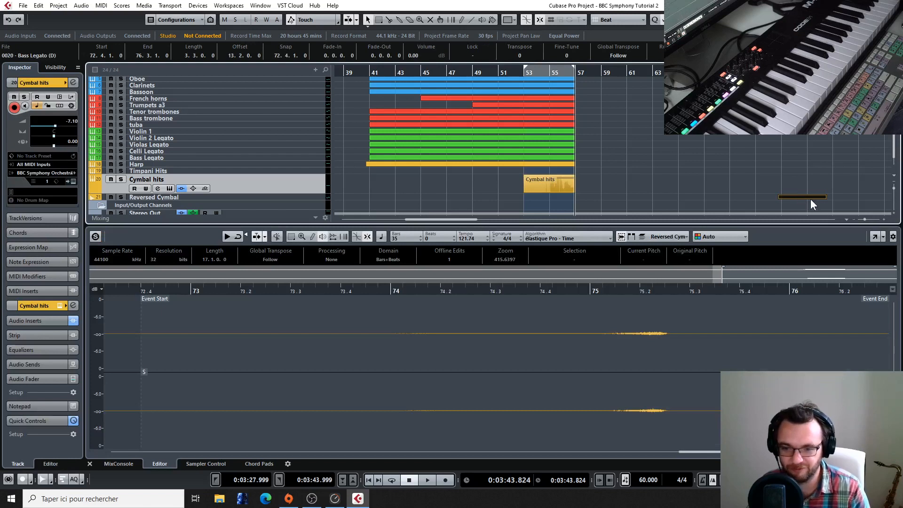
left_click_drag(797, 197, 539, 201)
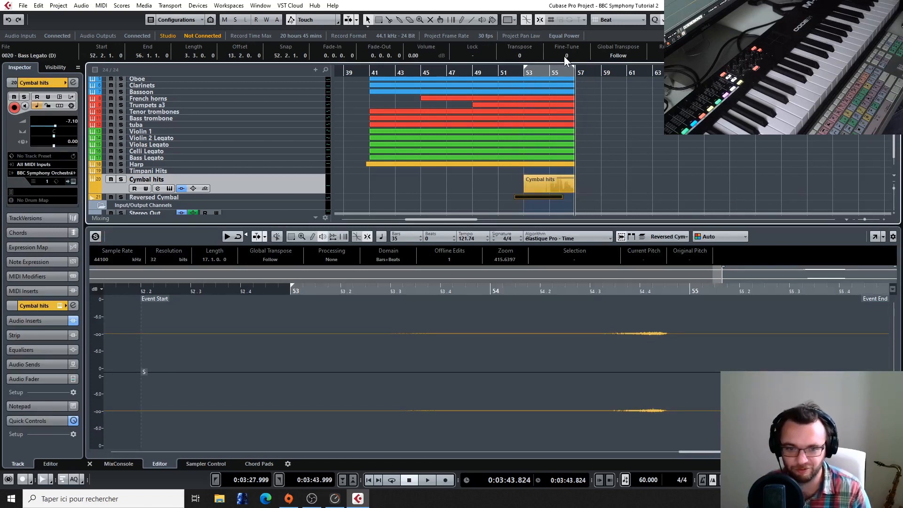
Audition the cymbal passage around bar 54 and shift the Reversed Cymbal audio event to run from 52.3.1 to 56.2.1.
left_click(541, 74)
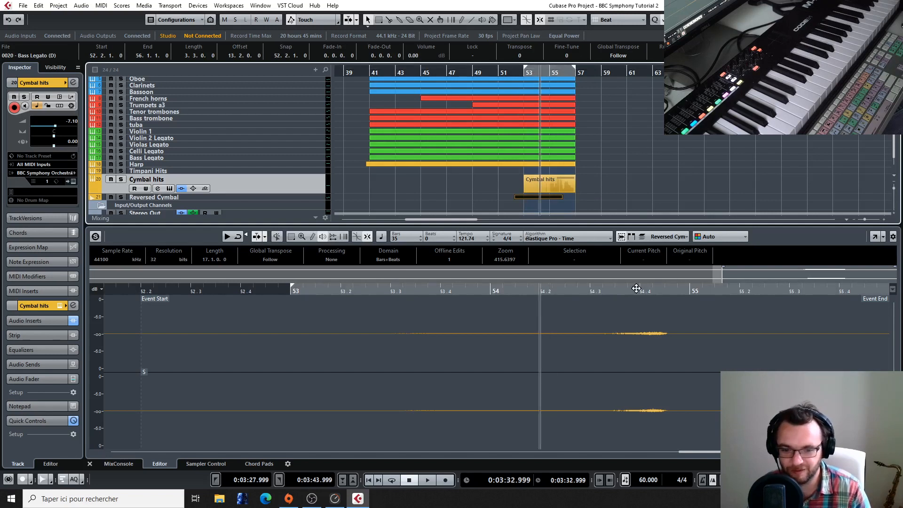
left_click_drag(551, 73, 545, 74)
scroll(593, 158, "up", 4)
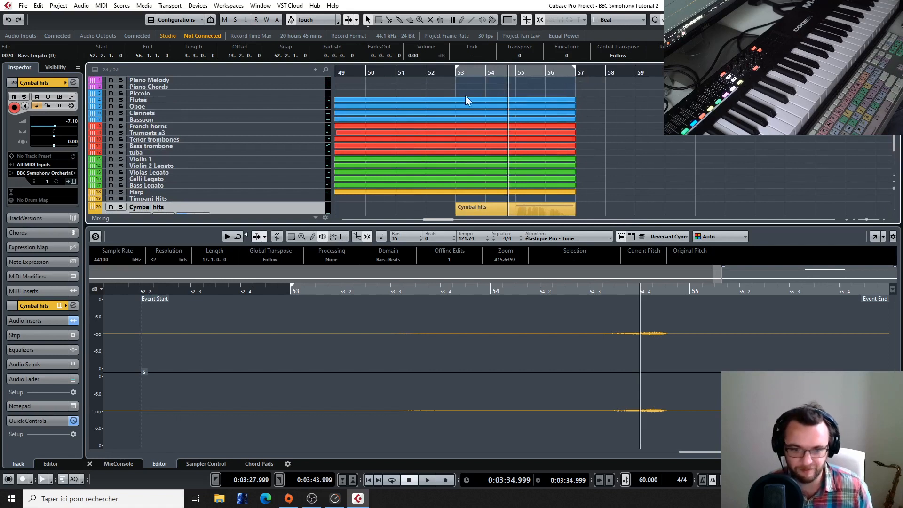
left_click_drag(522, 74, 516, 74)
scroll(620, 165, "down", 2)
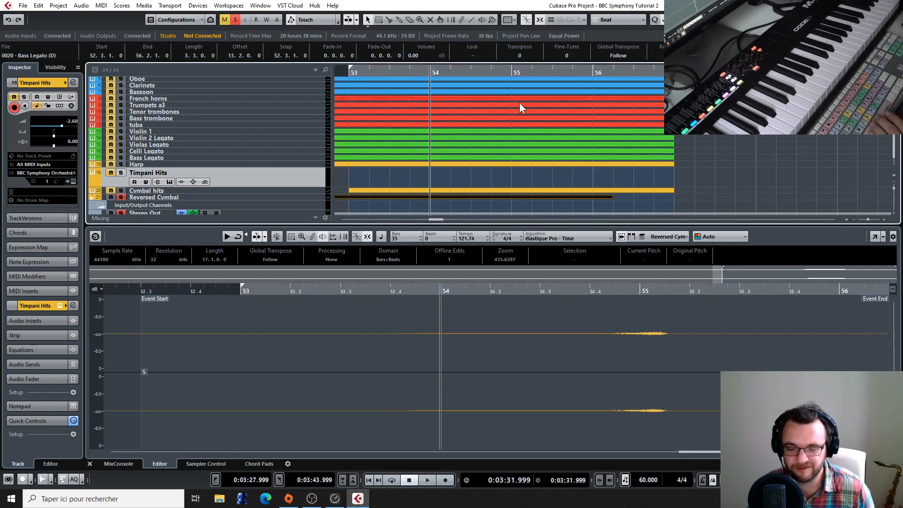
Play the soloed Reversed Cymbal and Cymbal hits tracks together from about bar 54, and clear their solo.
key("space")
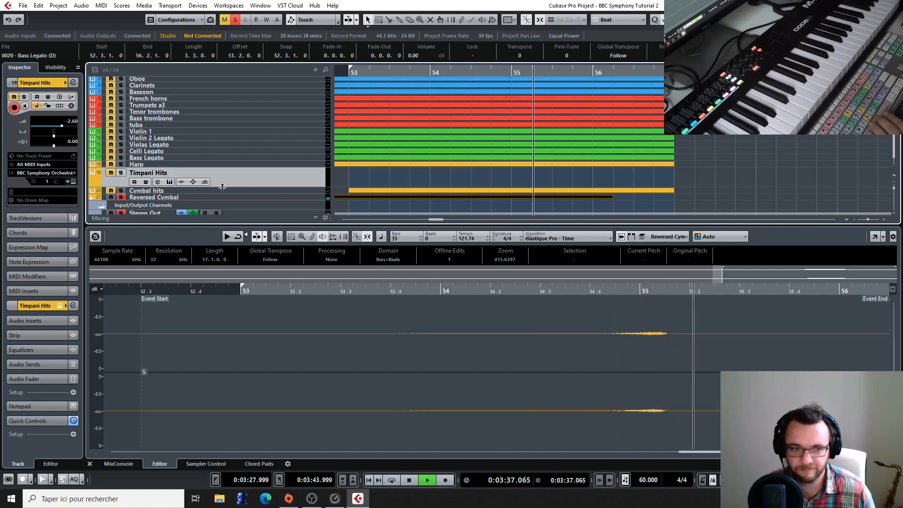
left_click(428, 73)
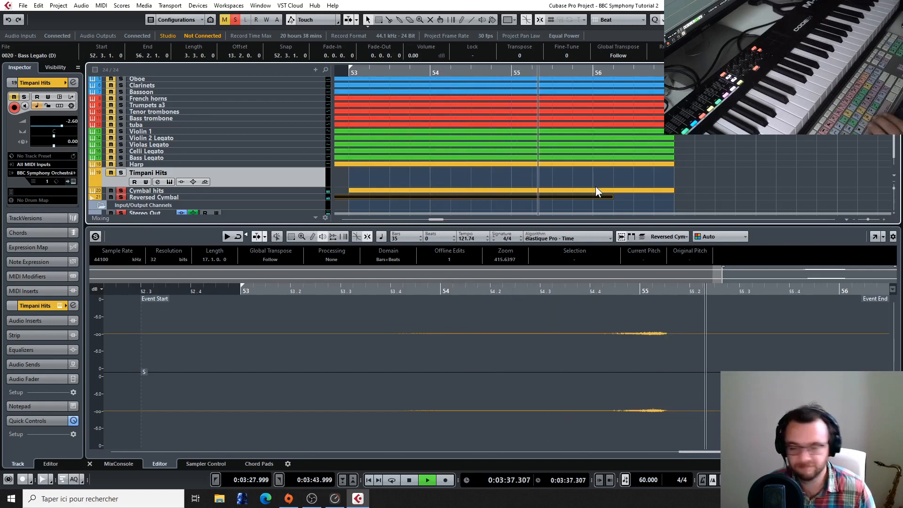
key("space")
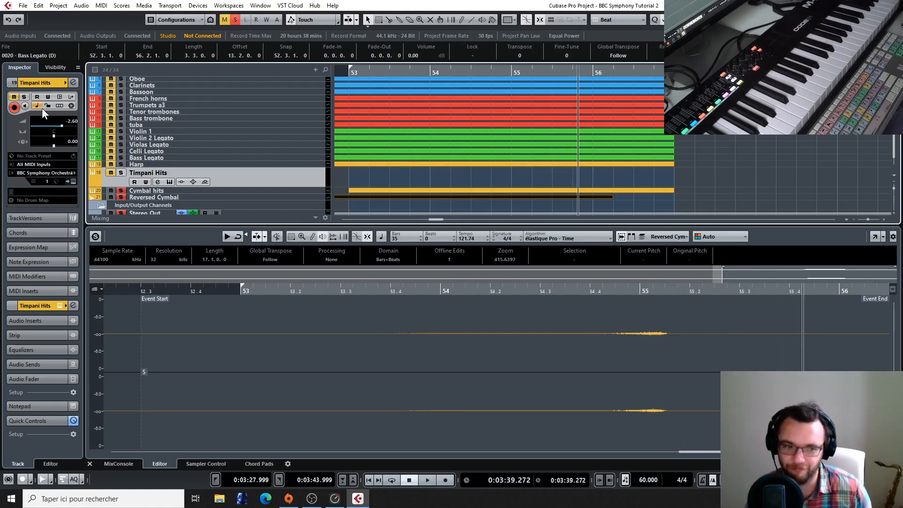
left_click(120, 192)
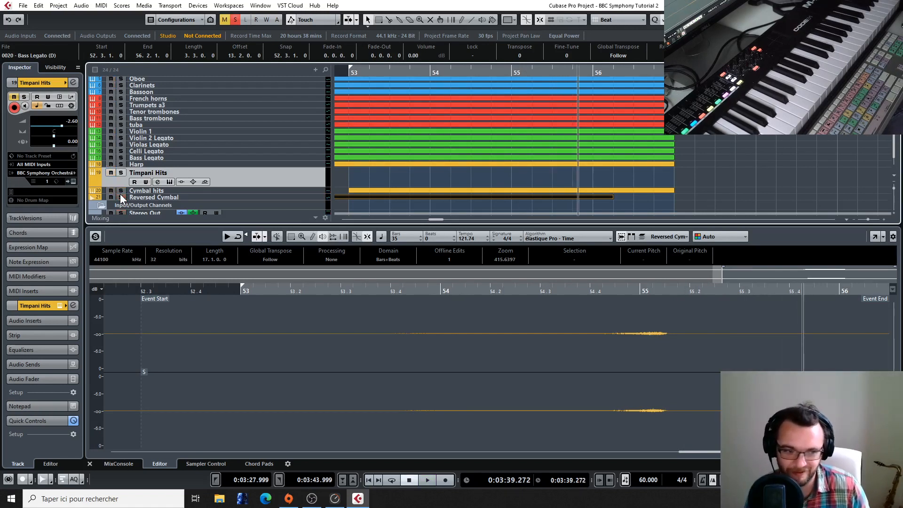
scroll(409, 152, "up", 2)
scroll(414, 151, "down", 2)
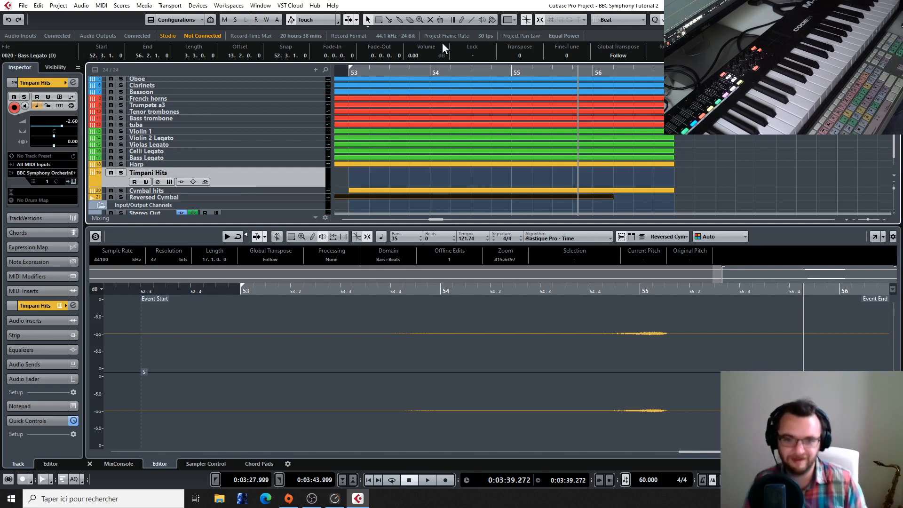
Record a part from bar 56 to bar 57 on the Timpani Hits track with the Percussion preset's Timpani Hits technique.
left_click(592, 71)
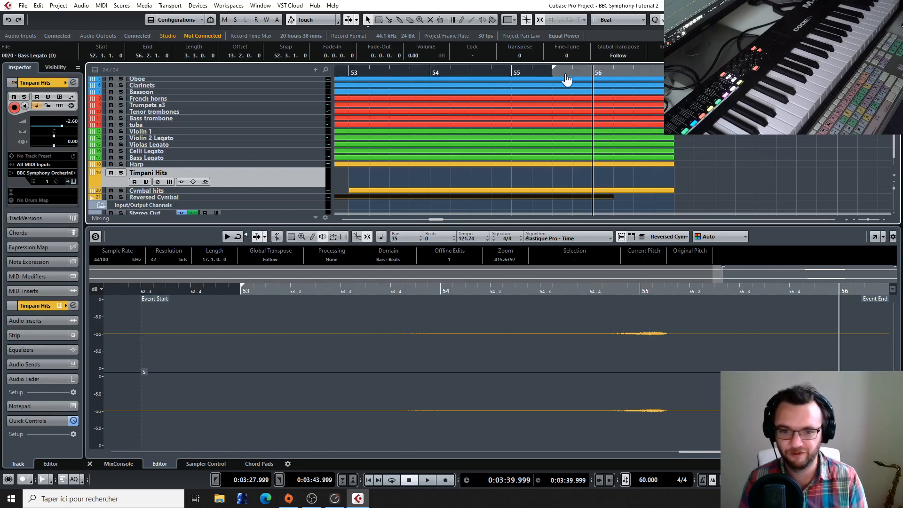
left_click(592, 75, "ctrl")
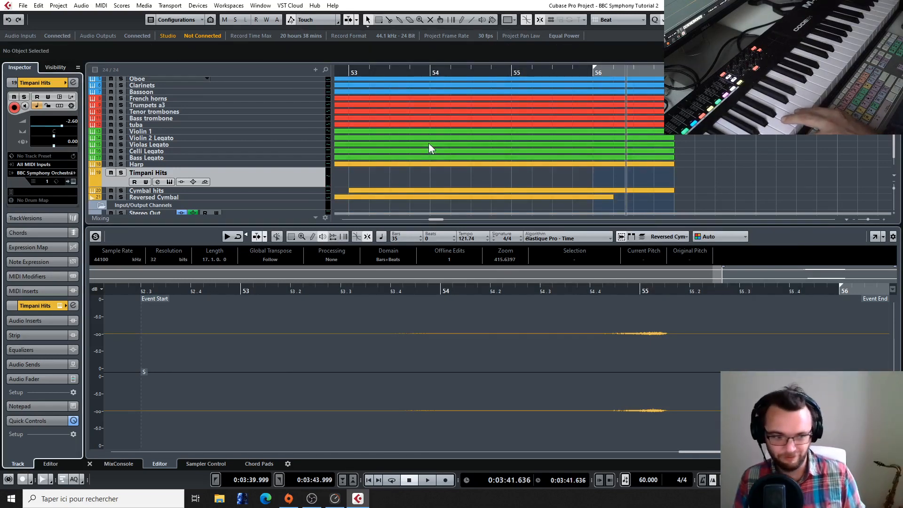
left_click(60, 306)
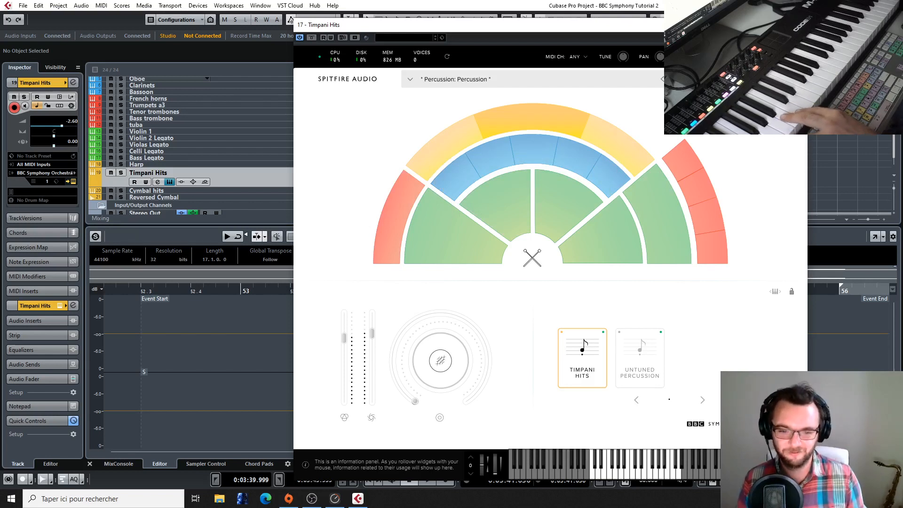
mouse_move(524, 115)
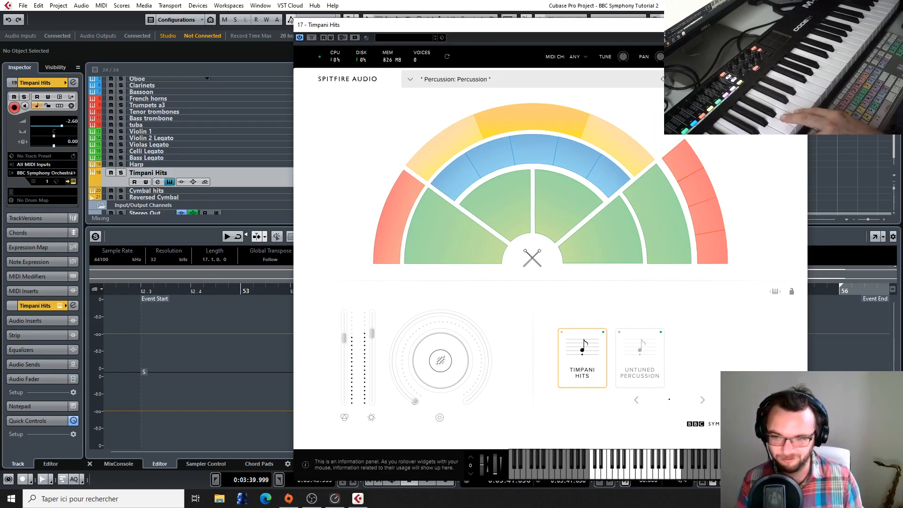
left_click(797, 25)
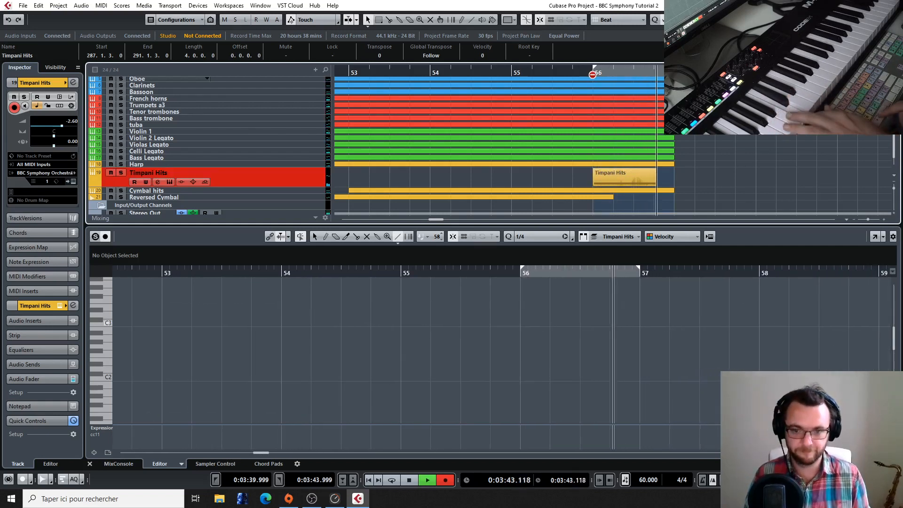
key("space")
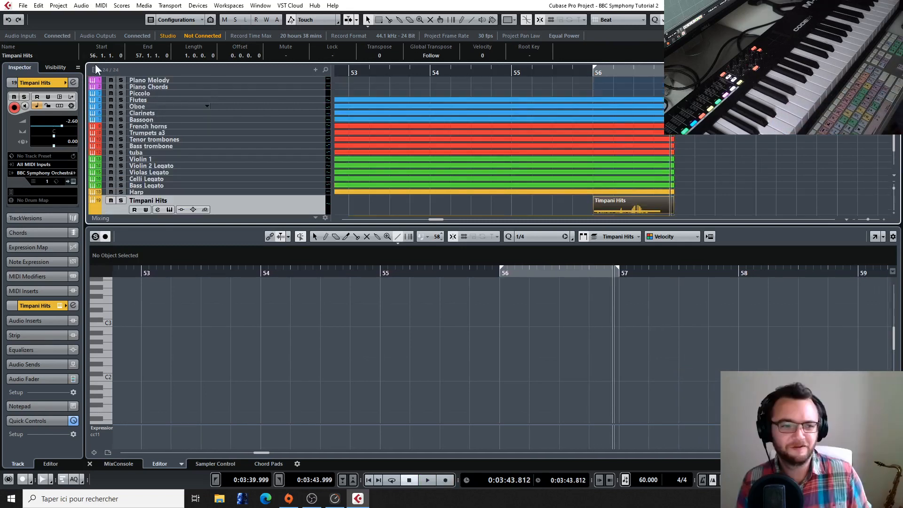
Record a short phrase leading into bar 48 on the Piccolo track, with playback started from bar 43 and the part beginning at bar 45.
left_click(286, 93)
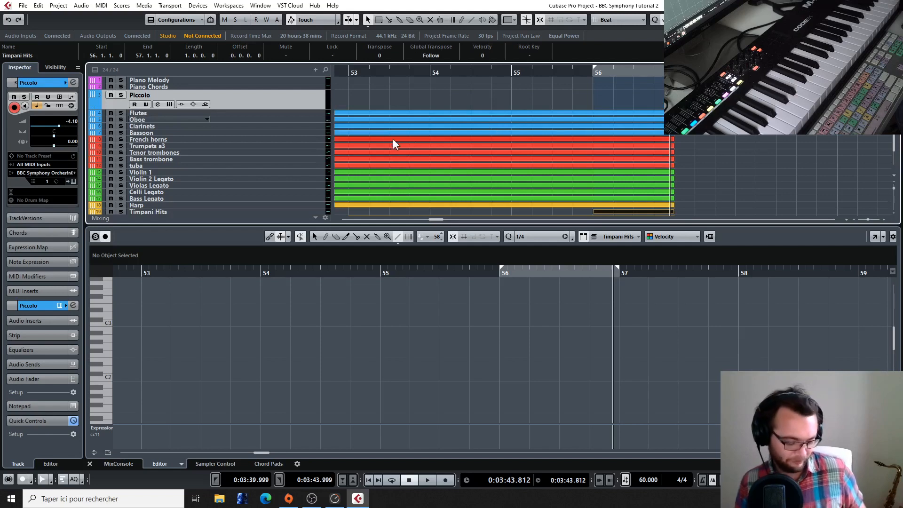
scroll(392, 134, "left", 5)
scroll(434, 113, "down", 2)
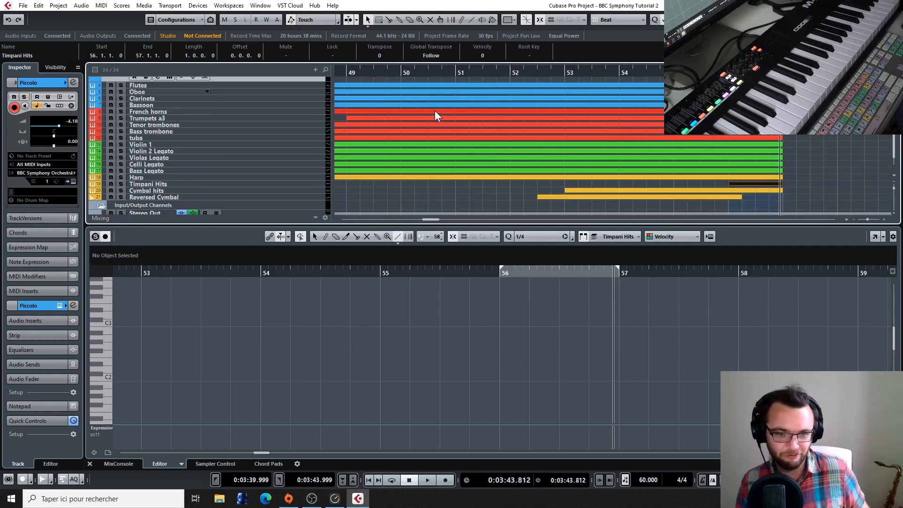
scroll(461, 139, "left", 5)
scroll(500, 138, "down", 3)
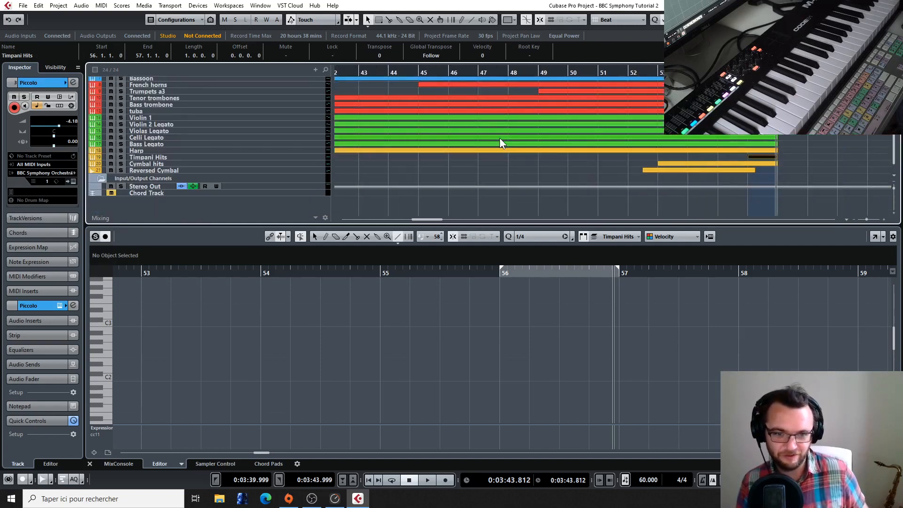
scroll(499, 137, "right", 4)
scroll(500, 137, "left", 7)
scroll(500, 137, "up", 3)
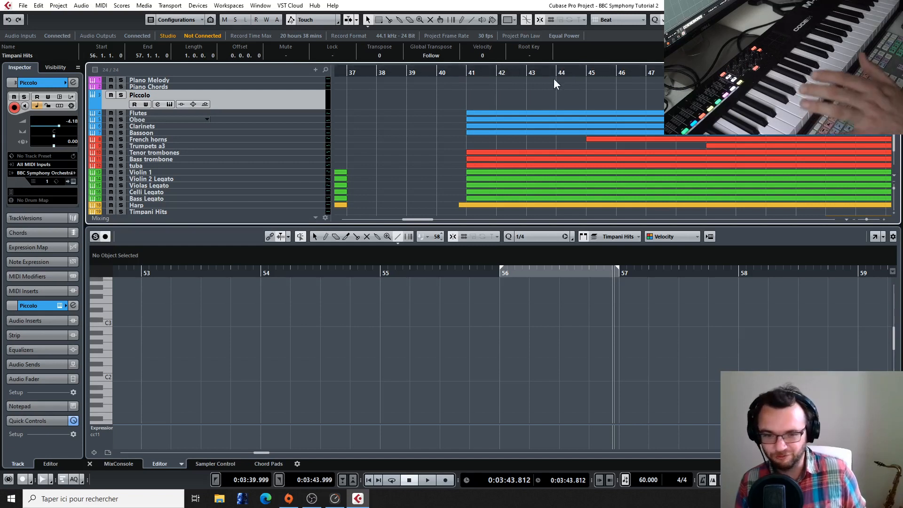
left_click(528, 74)
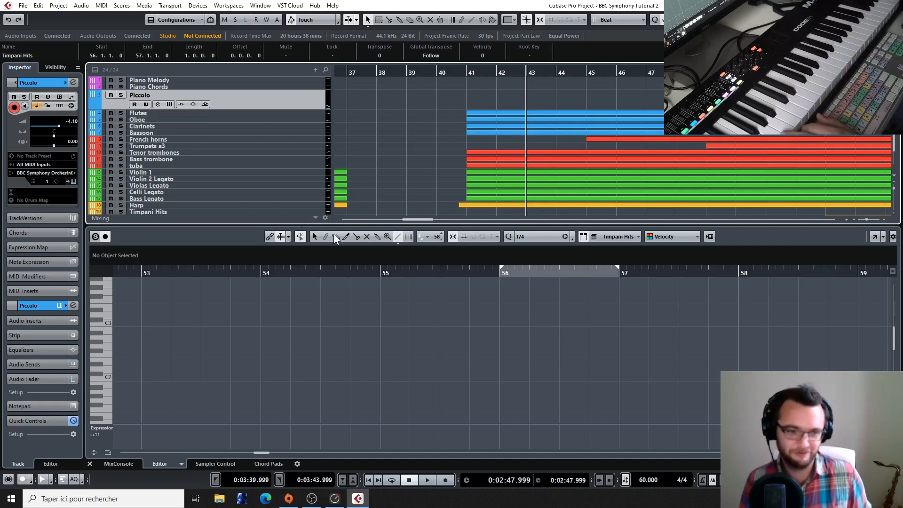
key("KP_Multiply")
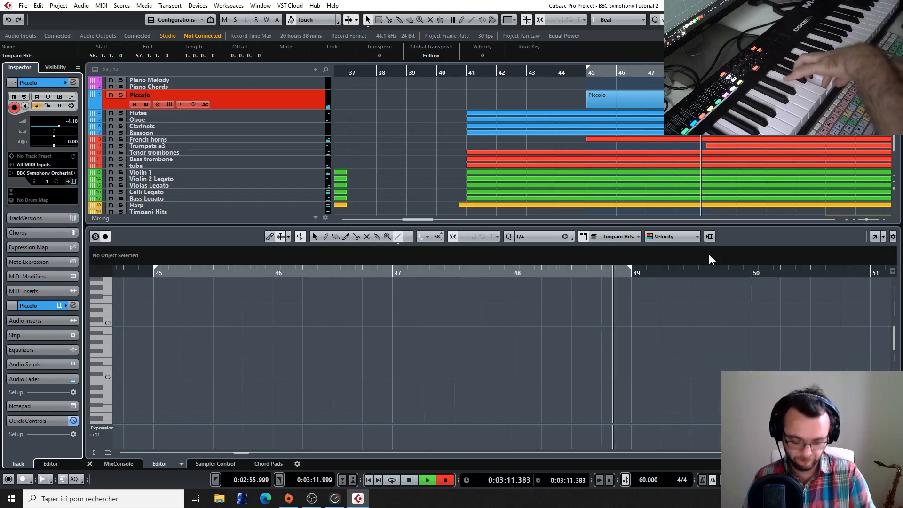
key("space")
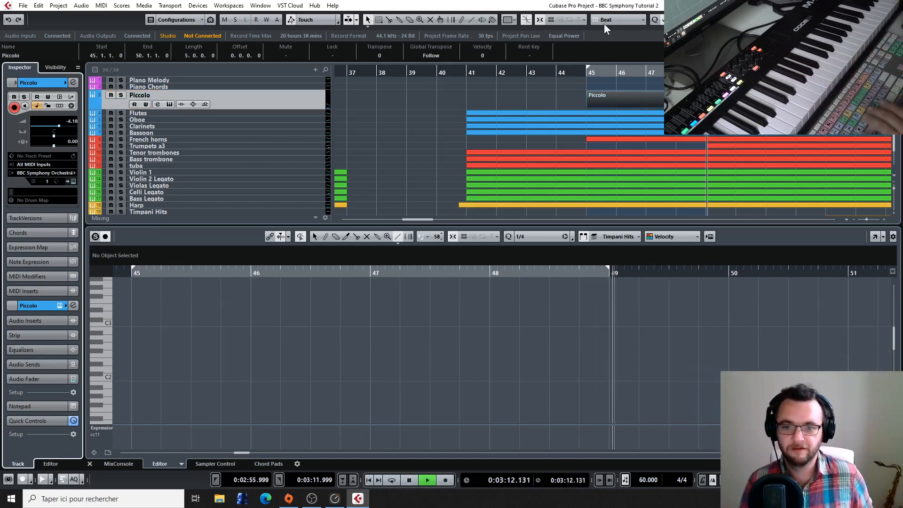
Draw a CC 11 (Expression) curve that stays level and falls over the Piccolo's last note up to bar 49, and play it.
key("KP_Divide")
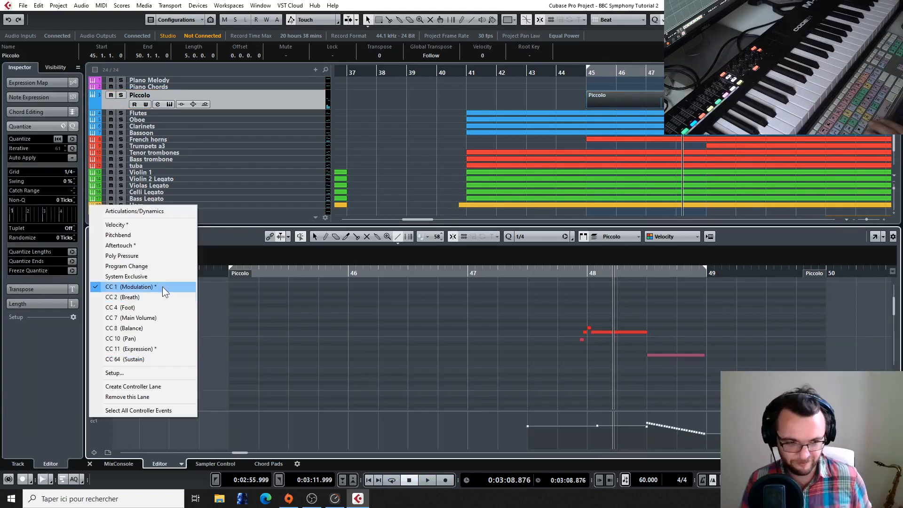
left_click(162, 347)
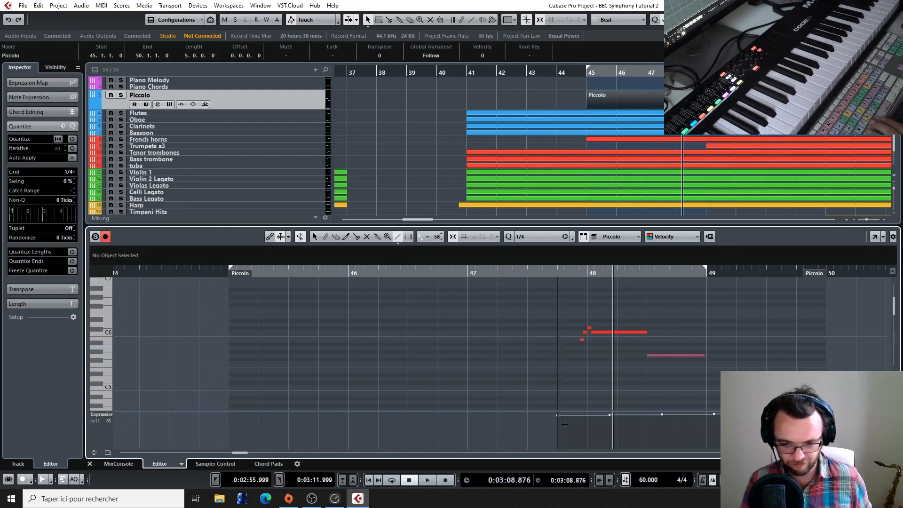
mouse_move(551, 421)
left_mouse_down()
mouse_move(646, 422)
mouse_move(707, 442)
left_mouse_up()
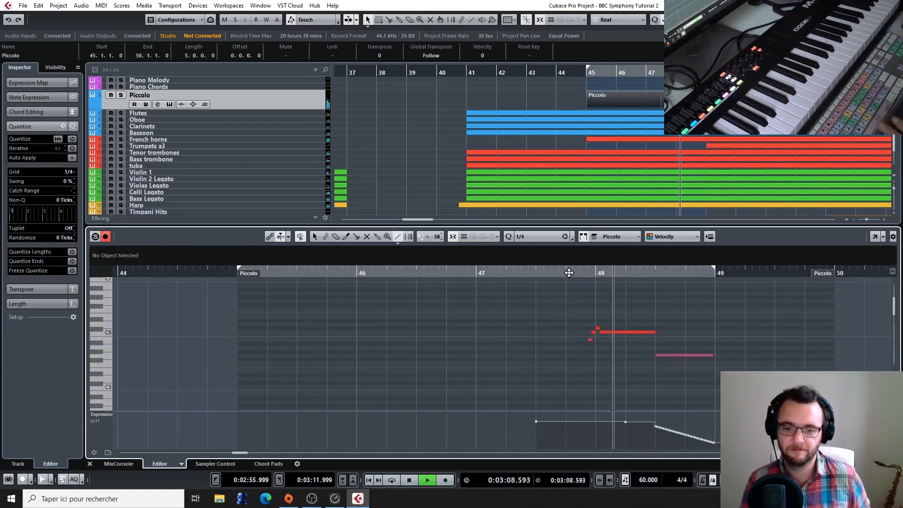
key("space")
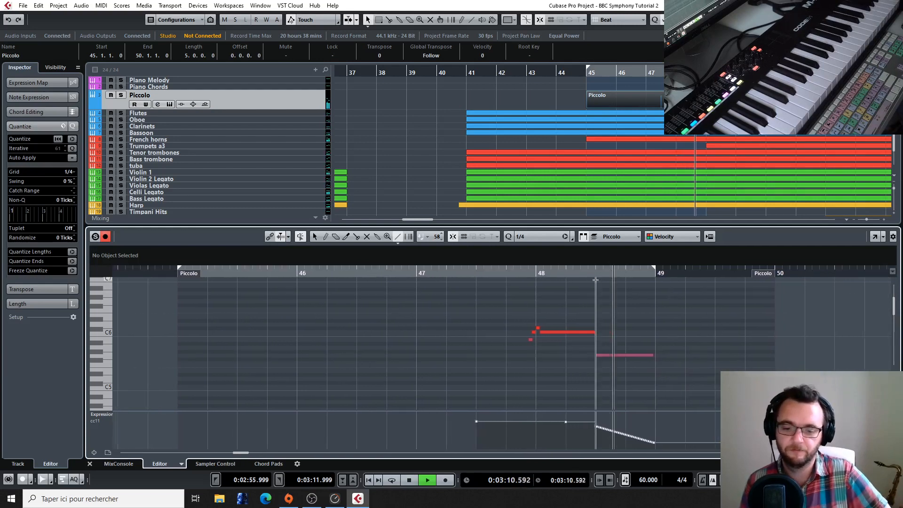